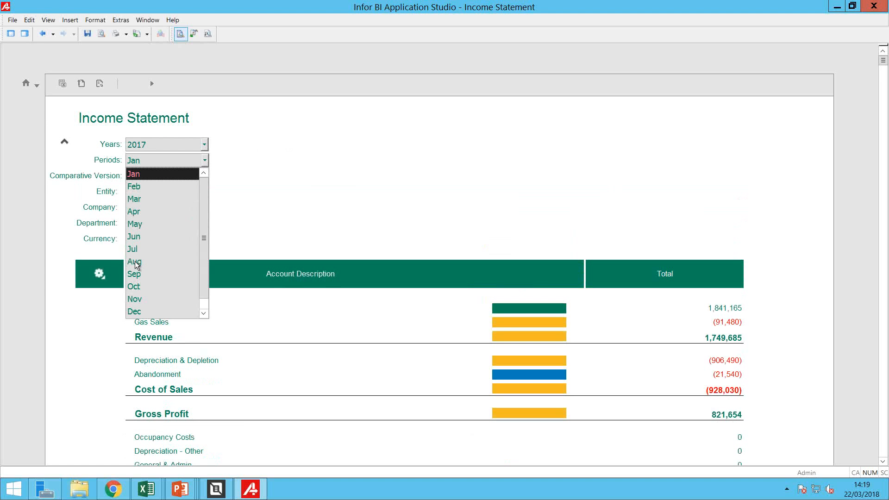
Filter the Income Statement to the Aug period and the overall Departments level
left_click(134, 263)
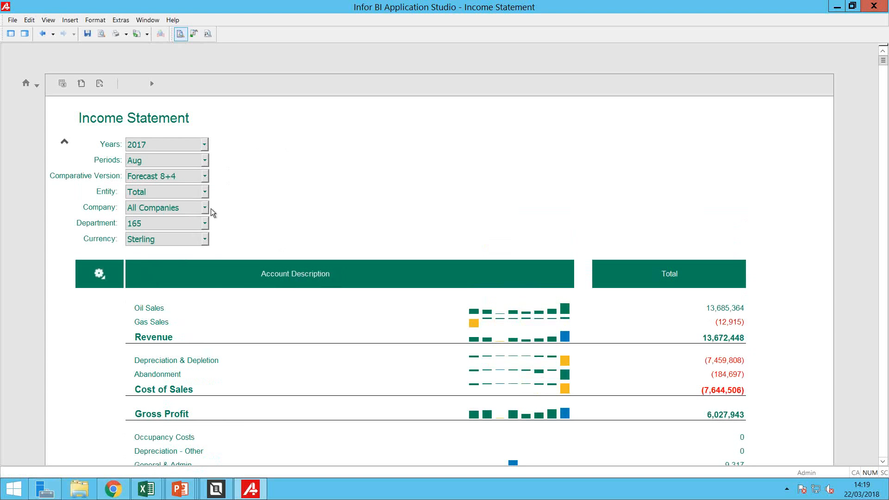
left_click(204, 224)
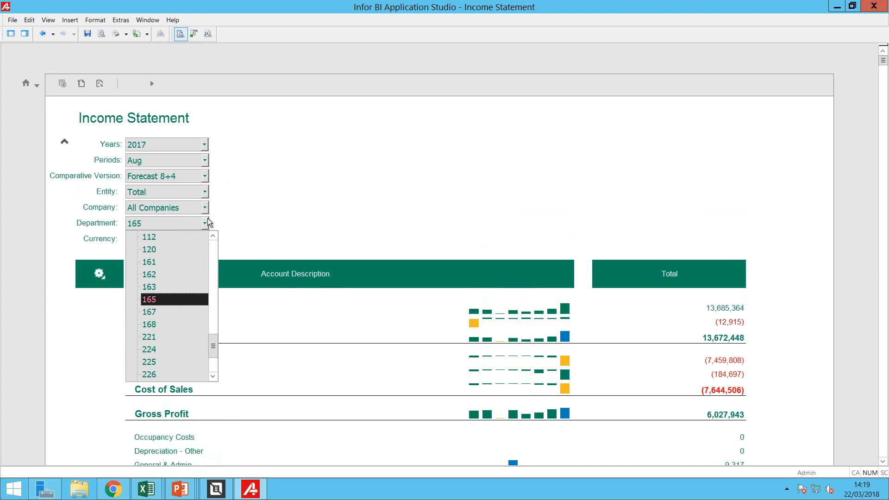
left_click_drag(215, 351, 215, 250)
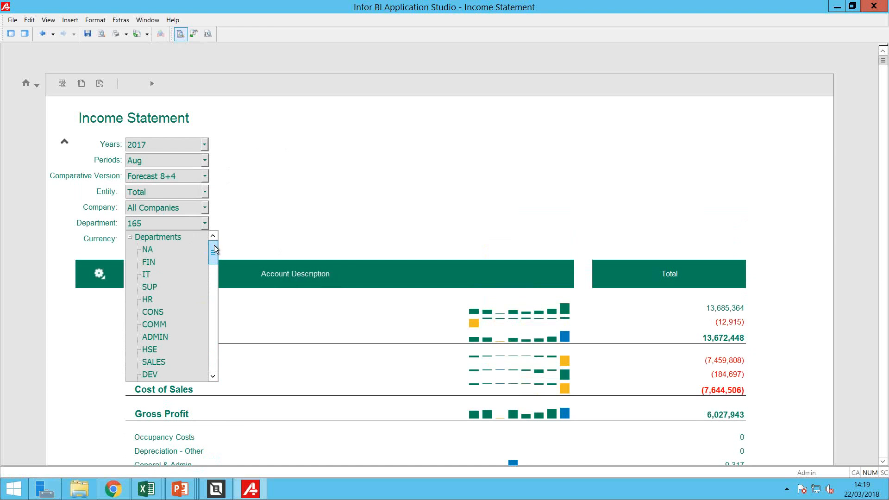
left_click(179, 237)
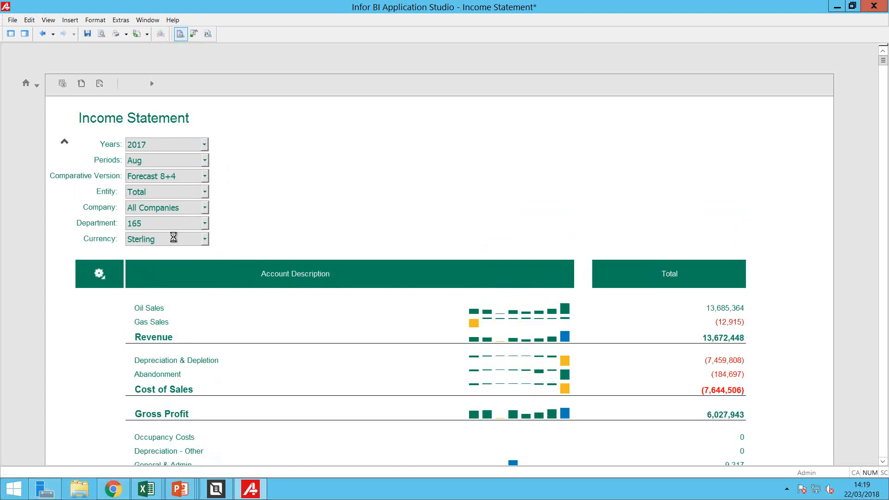
Restrict the Income Statement to company A10
left_click(204, 209)
left_click(129, 222)
left_click_drag(204, 304, 204, 318)
left_click(151, 347)
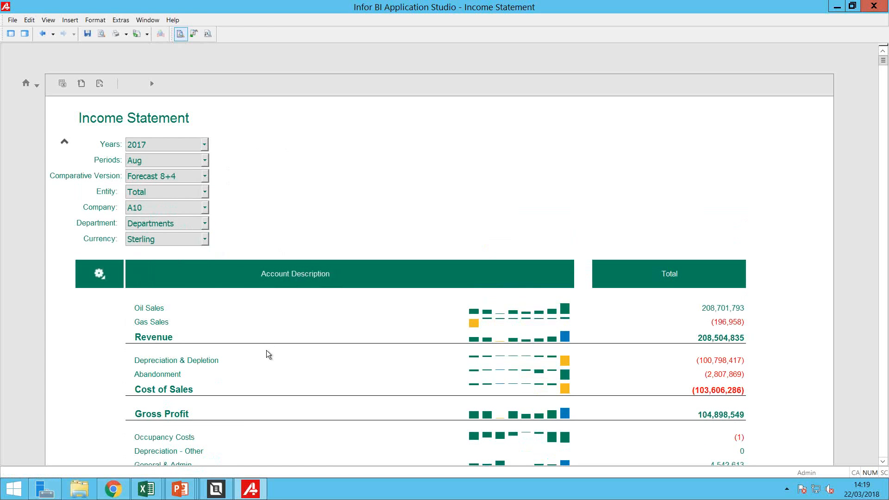
View the Income Statement in LC currency and restore it to Sterling
left_click(205, 240)
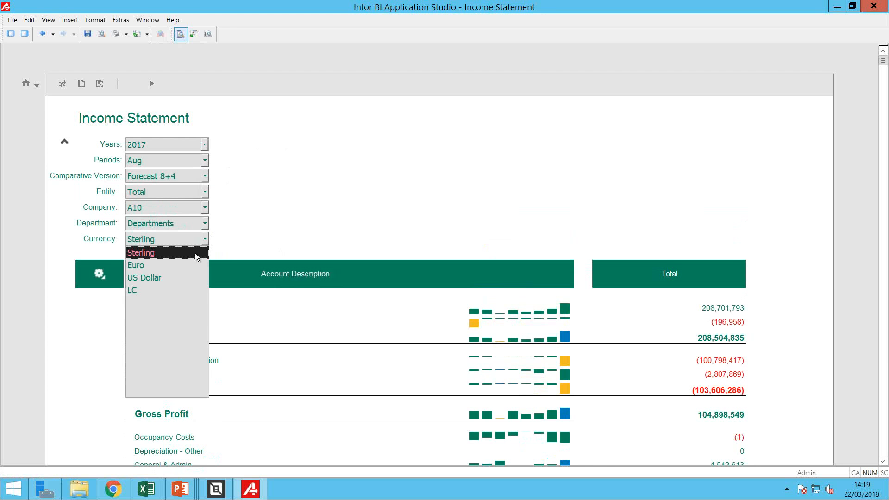
left_click(134, 292)
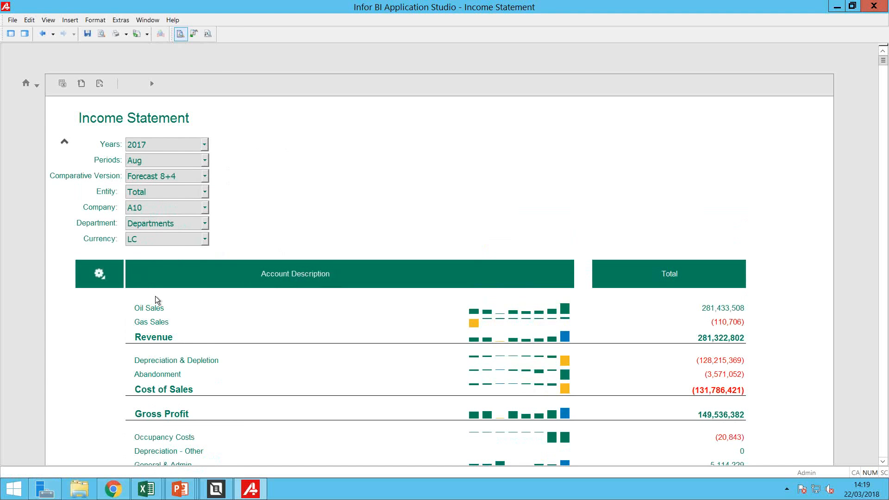
left_click(178, 240)
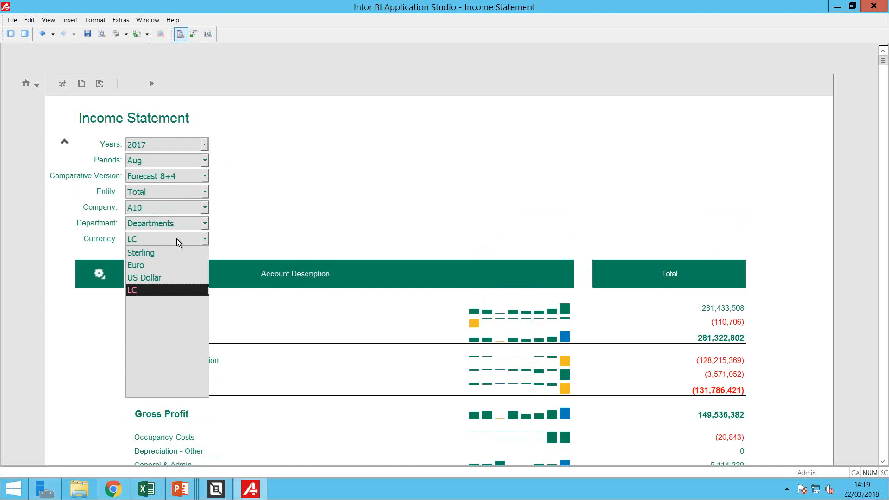
left_click(141, 253)
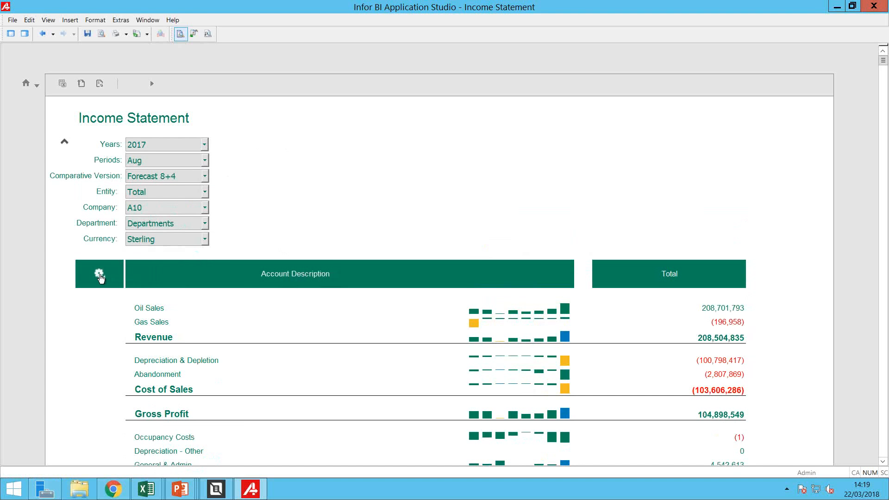
Collapse the report filters and show the time analysis in the Income Statement
left_click(65, 142)
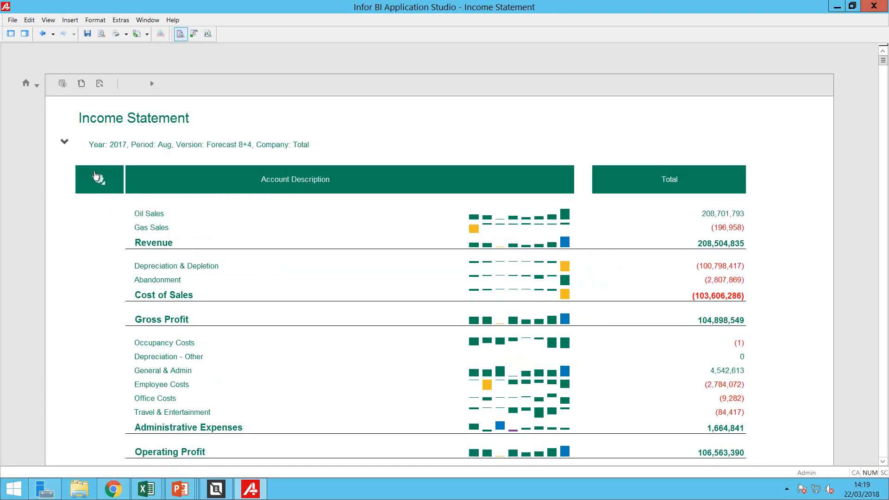
left_click(100, 181)
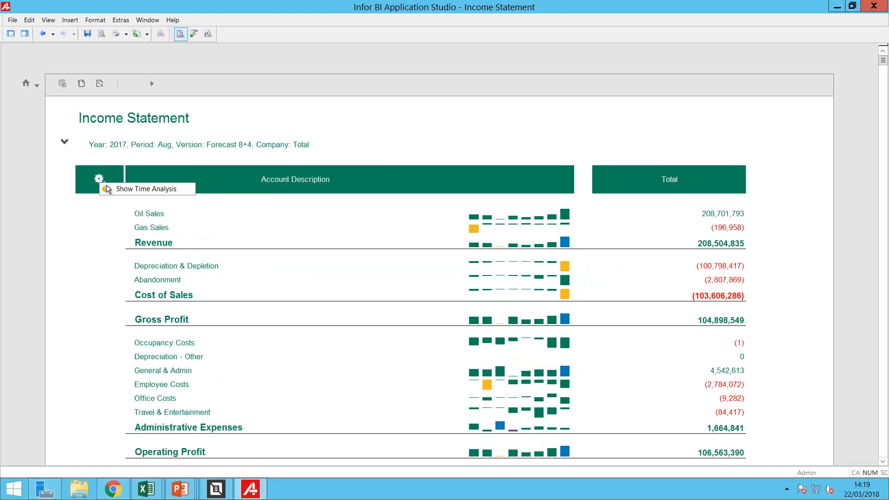
left_click(140, 189)
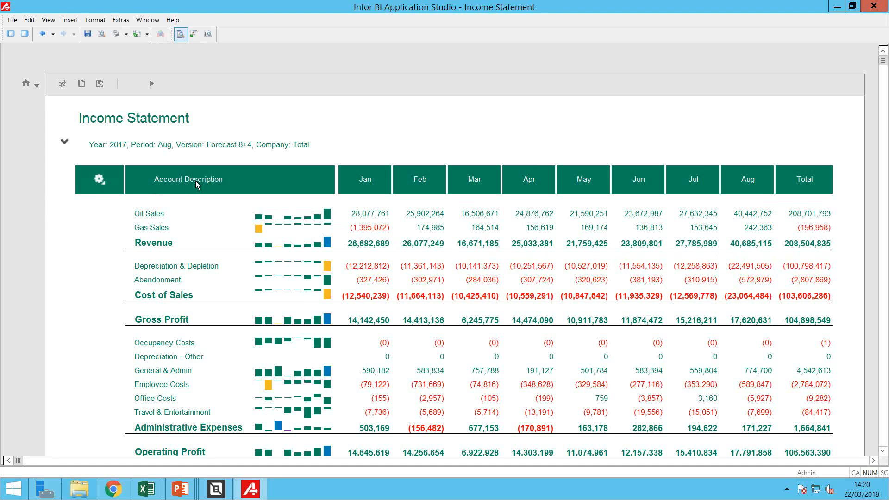
Export the Income Statement to Excel, open the exported workbook and return to Infor BI Application Studio
left_click(63, 84)
left_click(434, 263)
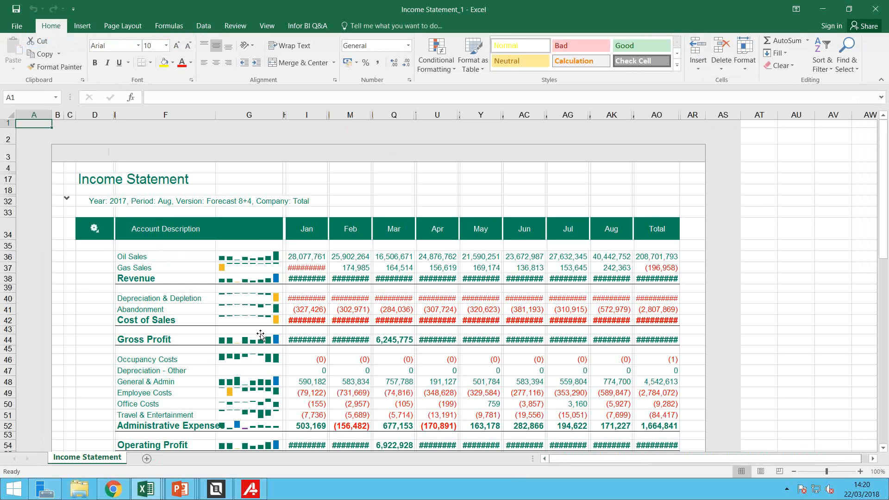
left_click(251, 491)
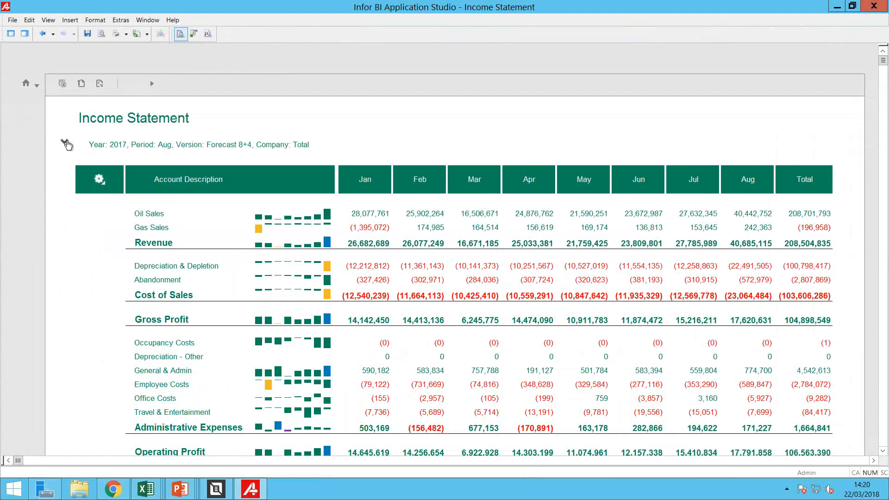
Expand the report filters, try Budget Finalised as the comparative version and restore Forecast 8+4
left_click(65, 141)
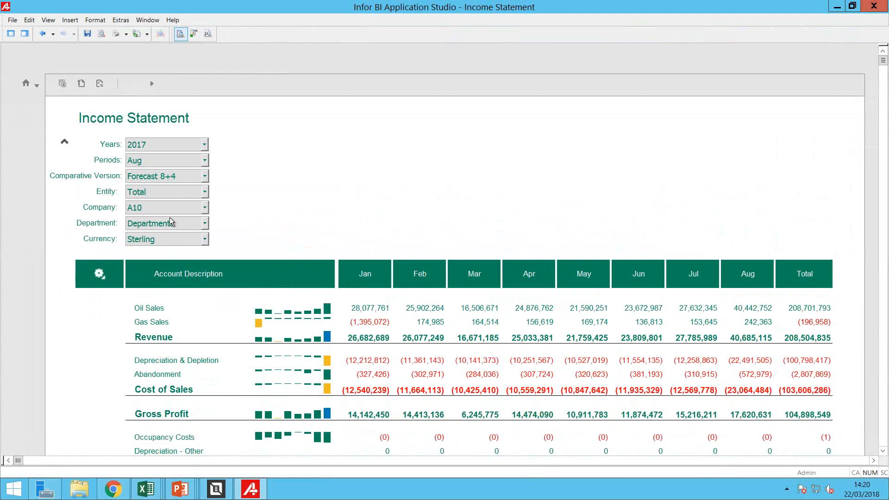
left_click(205, 177)
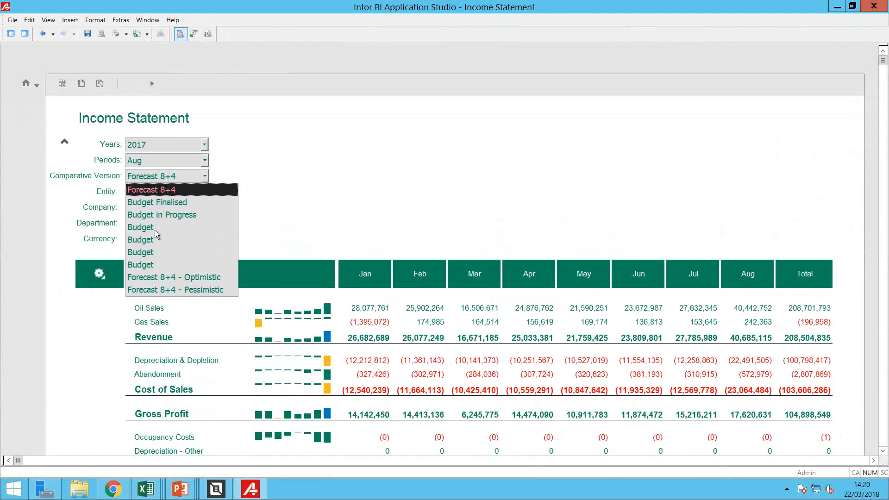
left_click(171, 203)
left_click(205, 177)
left_click(162, 190)
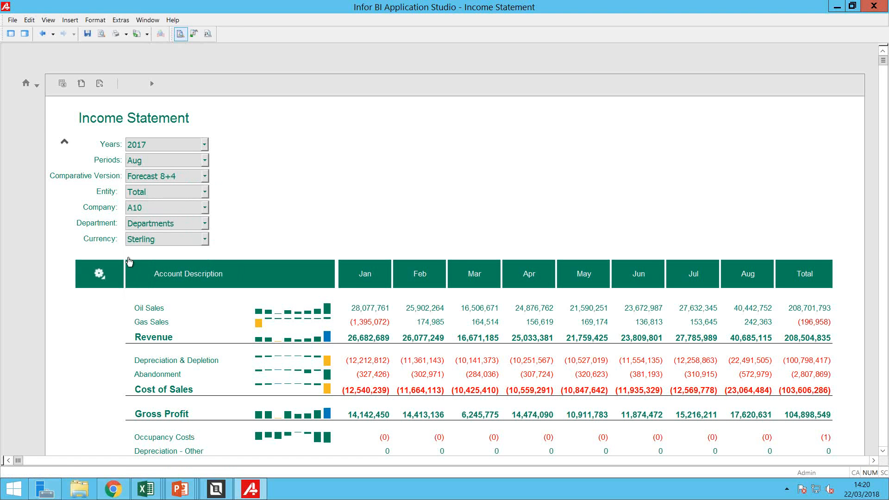
Show the comparative columns in the Income Statement and set the comparative version to Budget Finalised
left_click(100, 277)
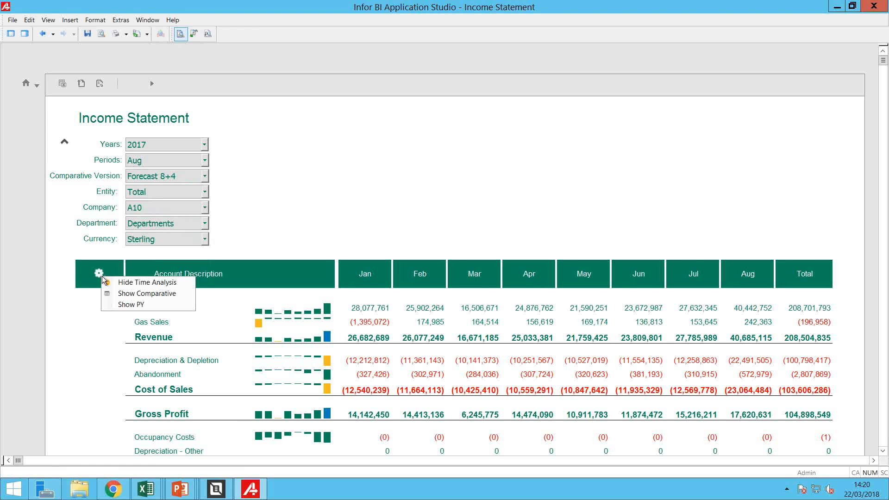
left_click(157, 294)
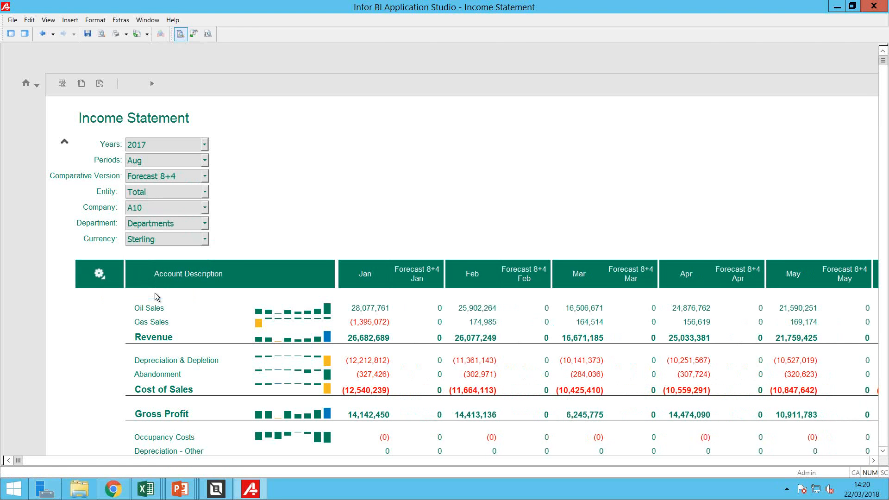
left_click(179, 177)
left_click(157, 204)
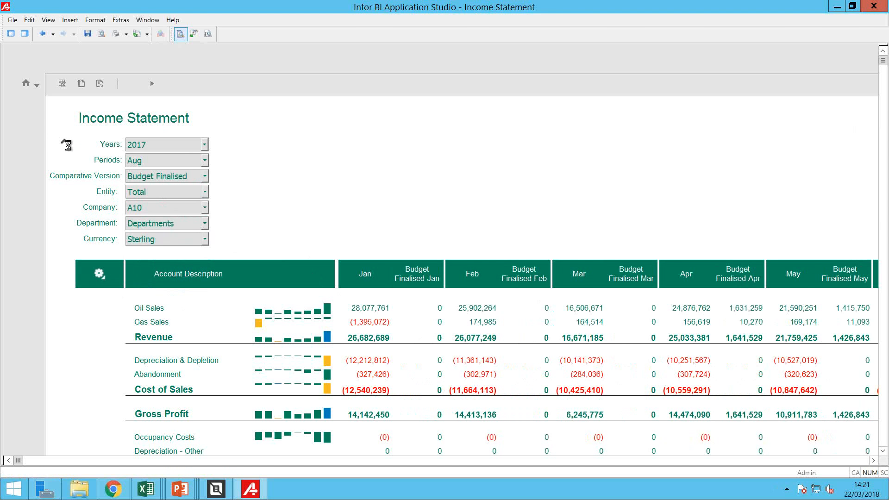
Collapse the report filters and add the prior-year (PY) columns to the Income Statement
left_click(65, 142)
left_click(100, 181)
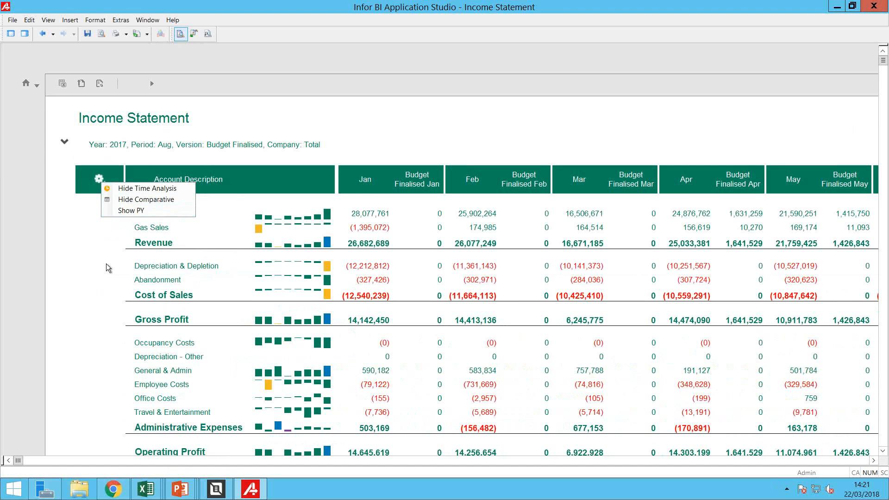
left_click(146, 211)
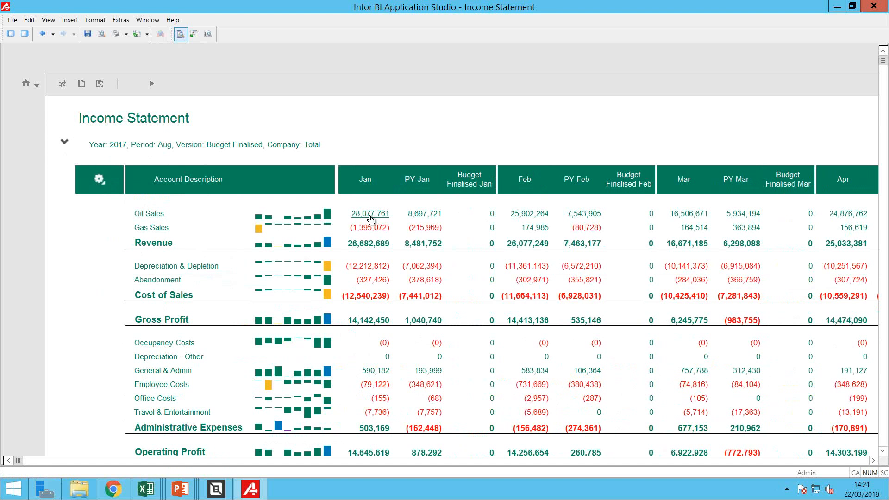
Drill from the Jan Oil Sales amount into the nominal account detail and show its time analysis
left_click(371, 217)
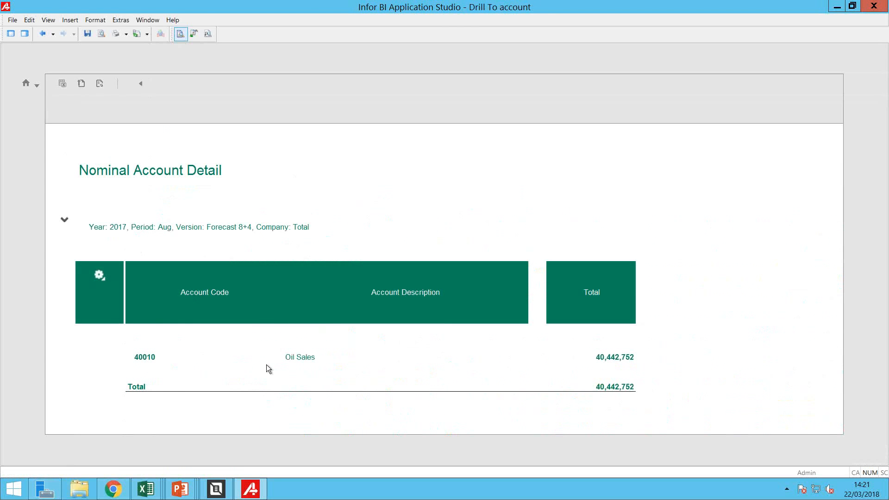
left_click(100, 276)
left_click(132, 285)
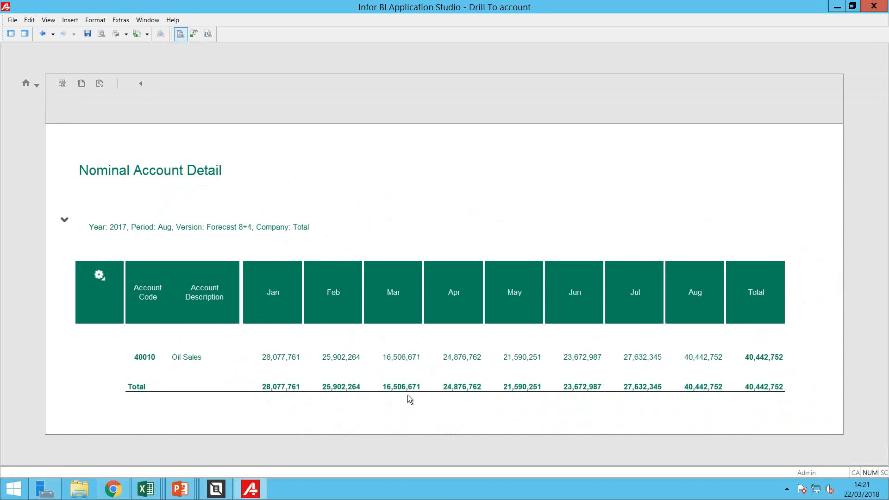
Examine the transaction detail behind the January Oil Sales amount across all columns, and return to the Income Statement
left_click(287, 362)
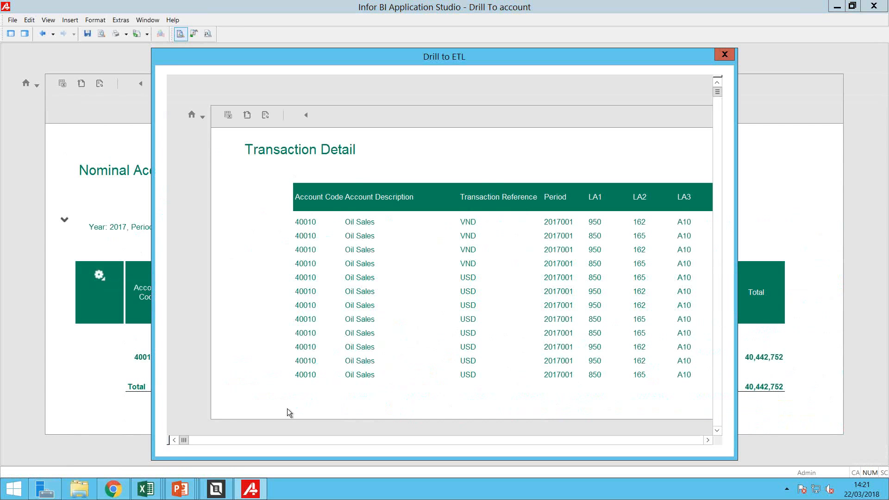
left_click_drag(182, 440, 188, 439)
left_click(229, 441)
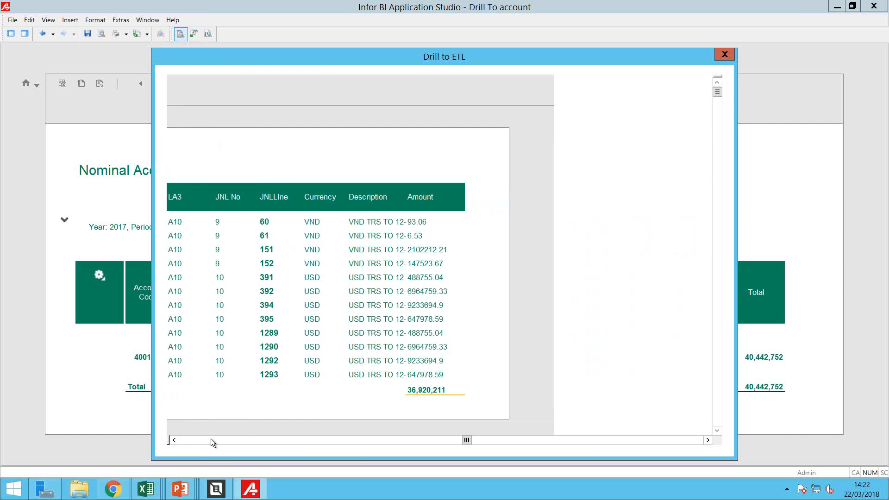
left_click(191, 441)
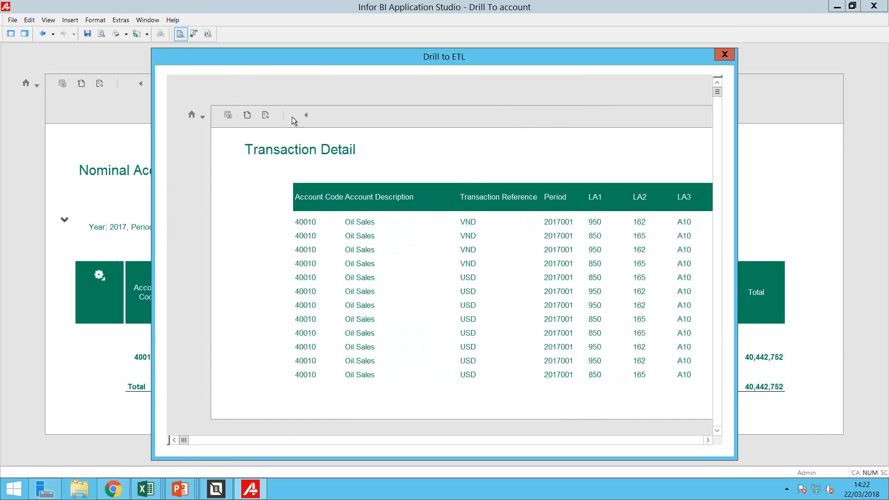
left_click(725, 56)
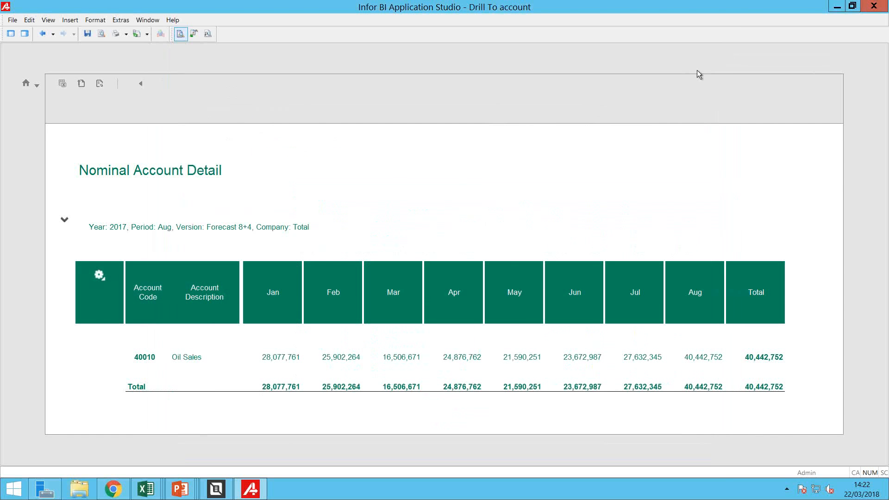
left_click(141, 85)
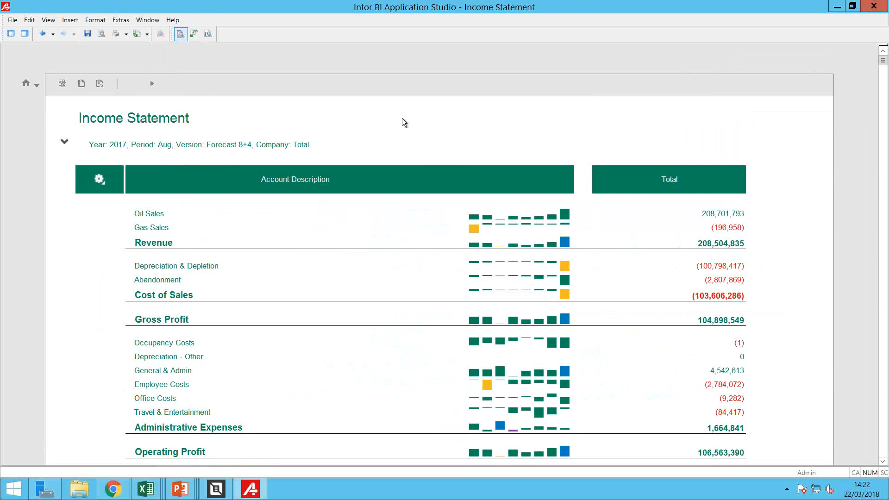
Export the Income Statement to PowerPoint, open the exported presentation and return to Infor BI Application Studio
left_click(100, 84)
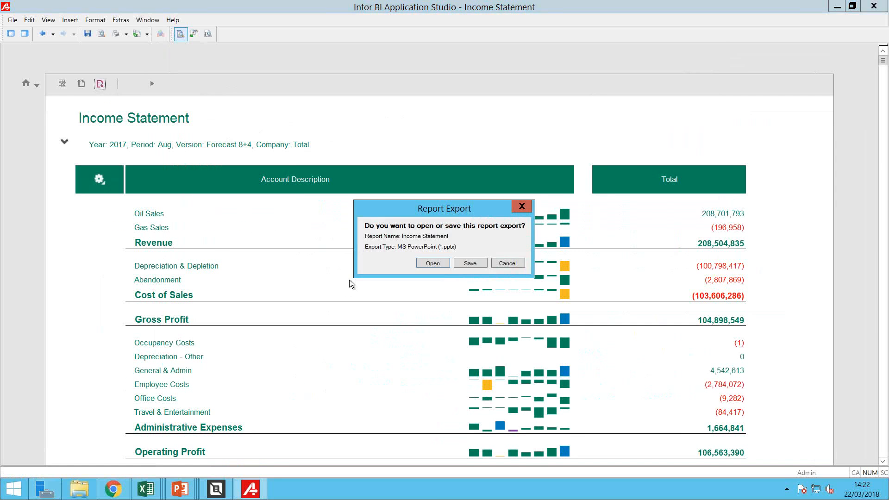
left_click(433, 263)
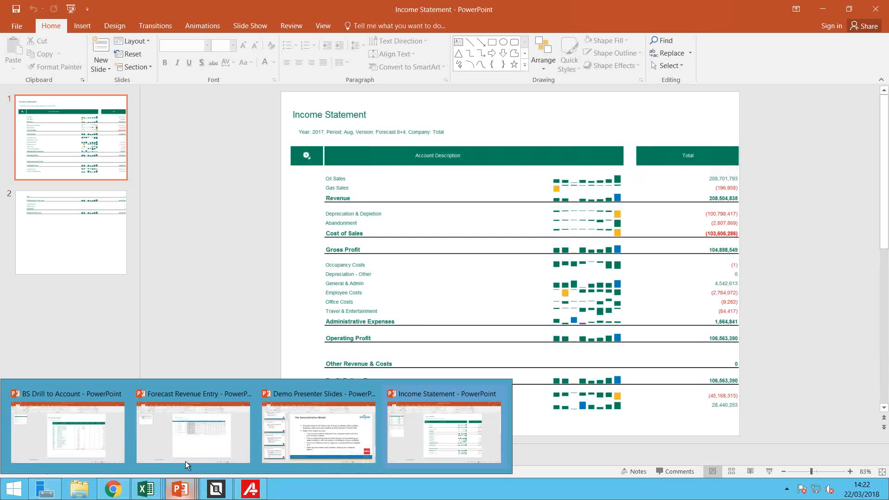
mouse_move(251, 492)
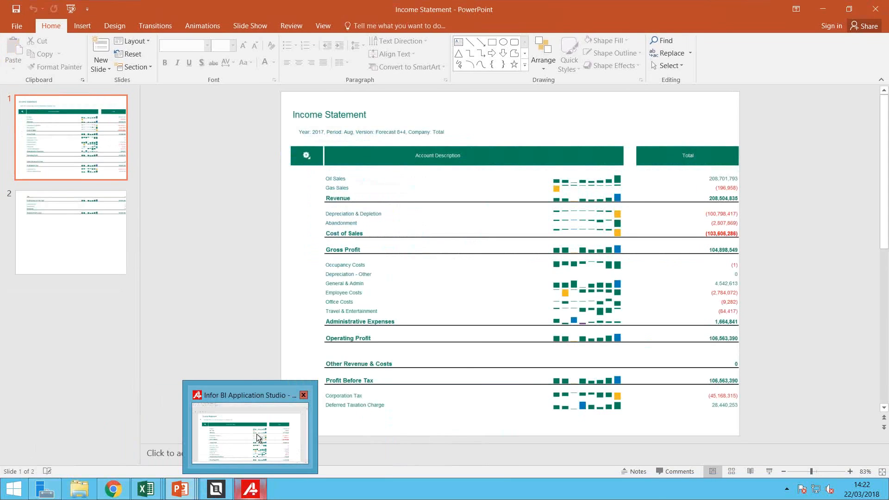
left_click(271, 425)
Go to the Balance Sheet report and set its company filter to All Companies
left_click(153, 84)
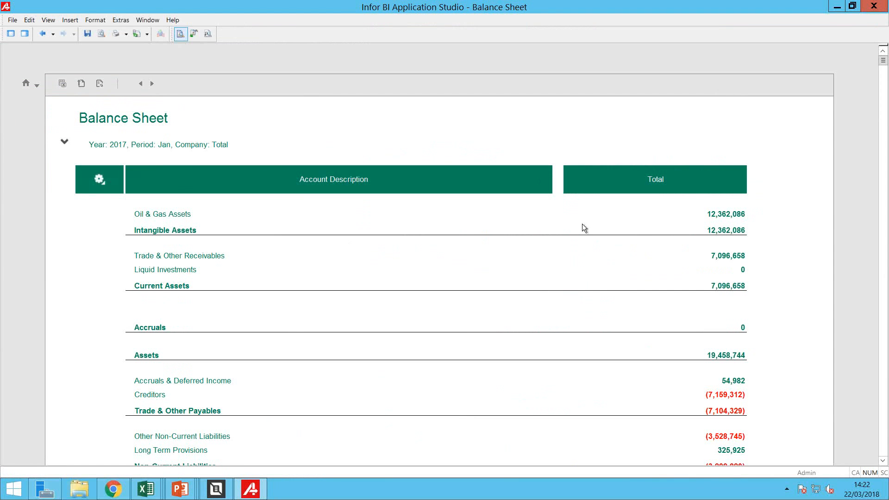
left_click(64, 142)
left_click(204, 192)
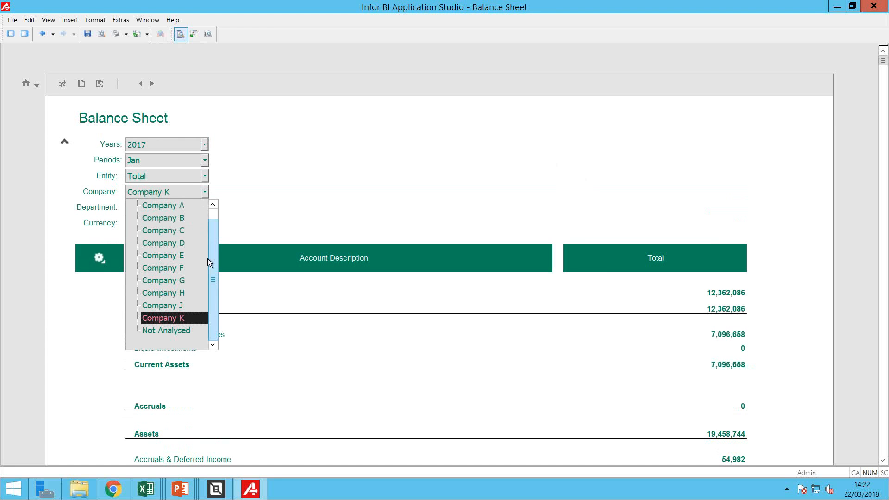
scroll(190, 213, "up", 1)
left_click(157, 203)
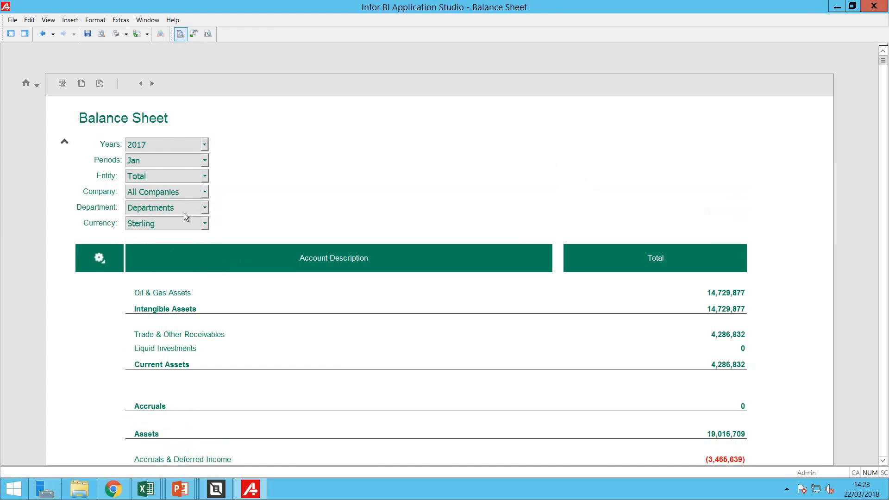
Show the Balance Sheet's time analysis and drill from the Jan Oil & Gas Assets amount into the nominal account detail
left_click(100, 259)
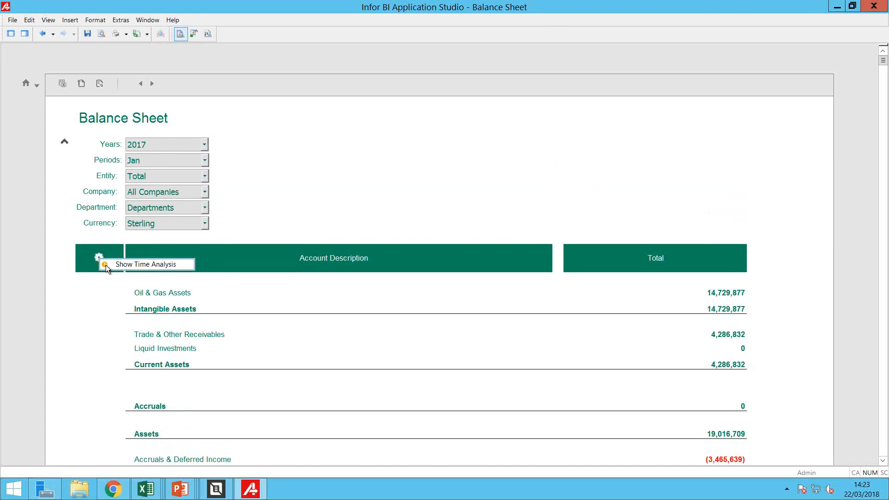
left_click(131, 264)
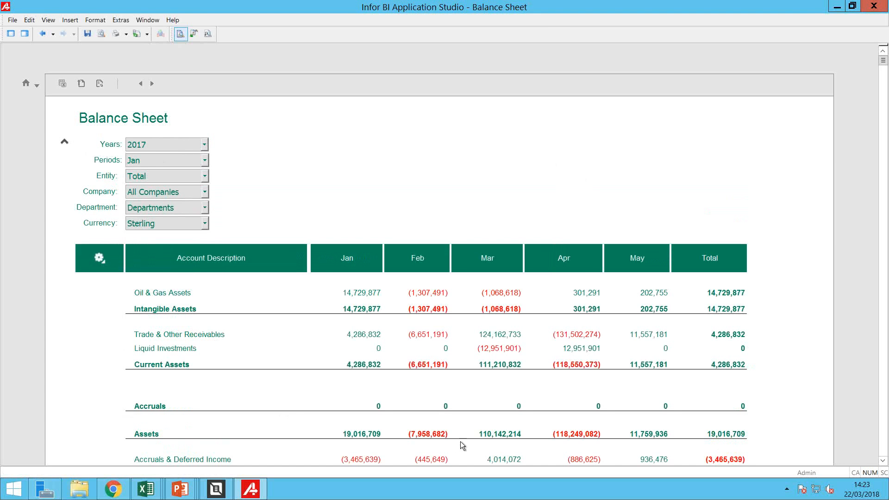
left_click(360, 293)
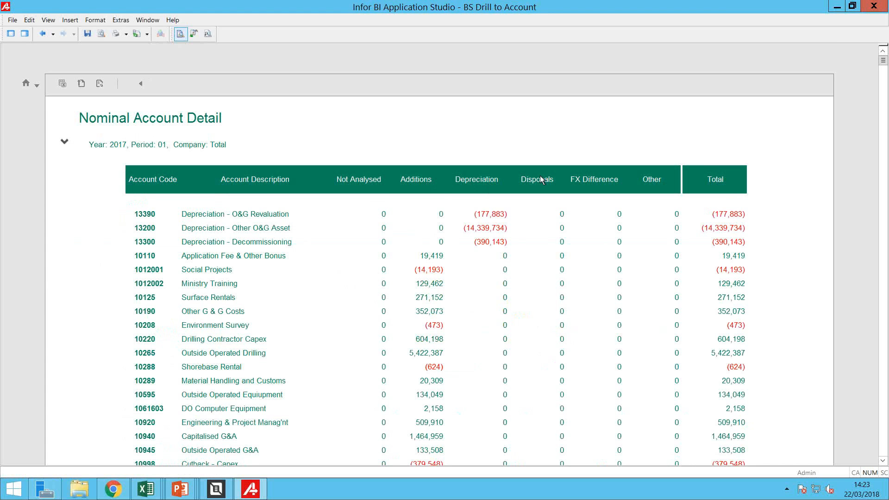
Examine the nominal account detail behind January Oil & Gas Assets down to its total row, and return to the Balance Sheet
scroll(524, 257, "down", 7)
scroll(524, 257, "up", 7)
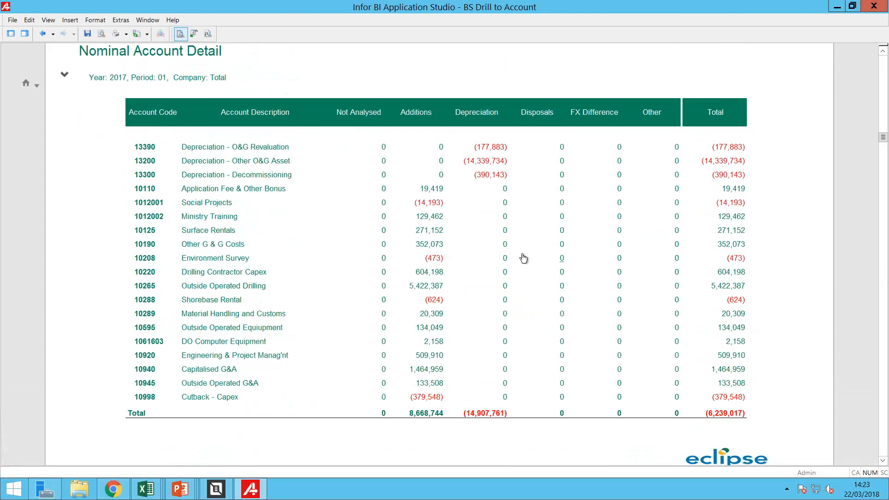
scroll(483, 294, "down", 3)
scroll(483, 294, "up", 3)
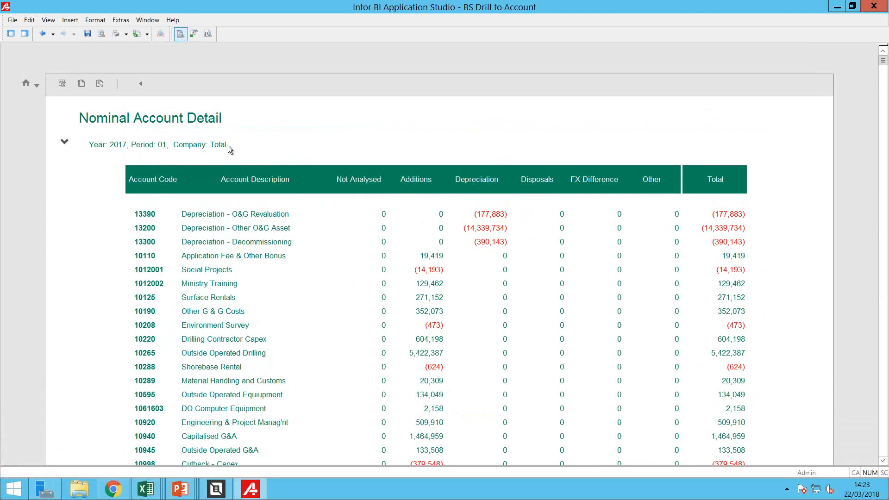
left_click(140, 84)
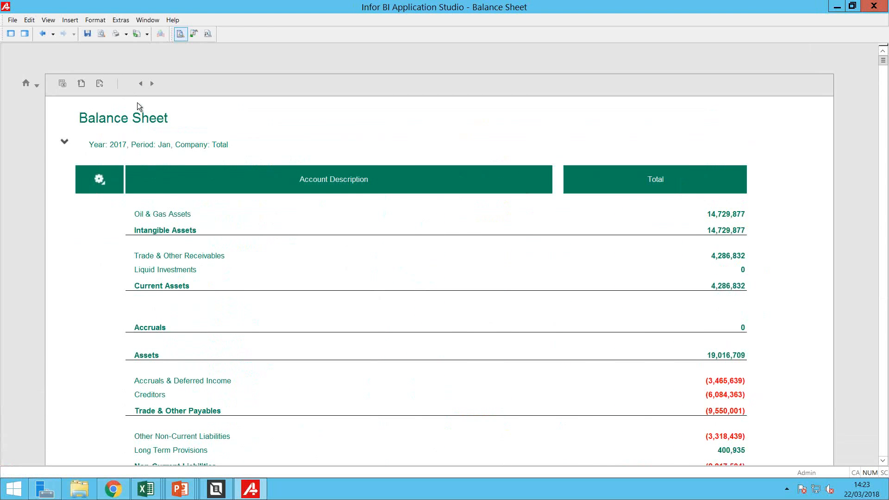
Show the Balance Sheet's time analysis with prior-year (PY) comparison columns for each month
left_click(101, 182)
left_click(126, 188)
left_click(100, 180)
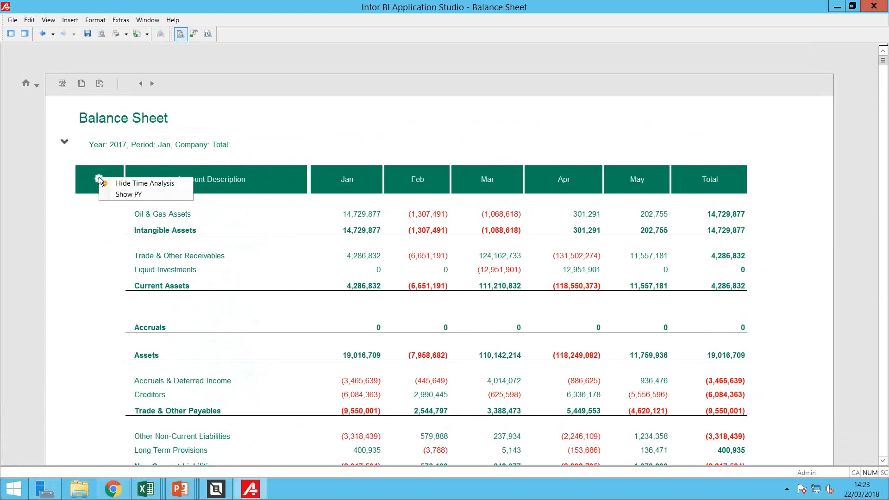
left_click(136, 195)
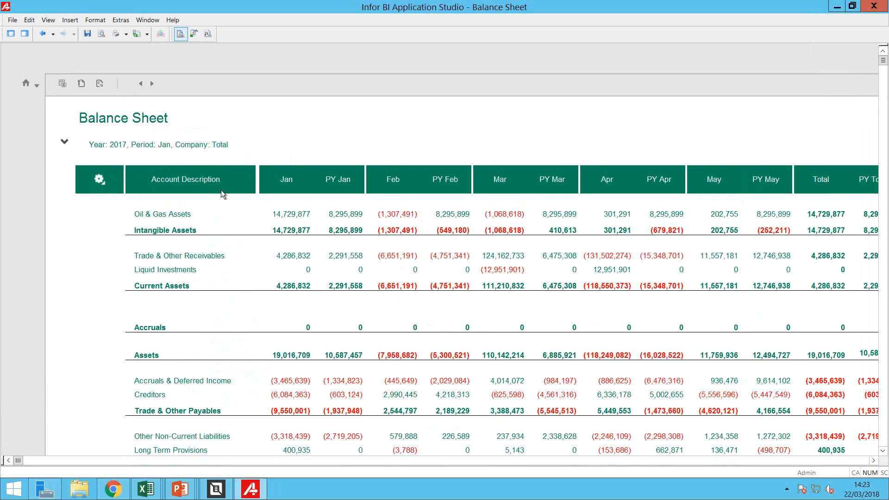
Go to the Revenue Per Day report, set its year filter to 2017 and collapse the filters
left_click(154, 83)
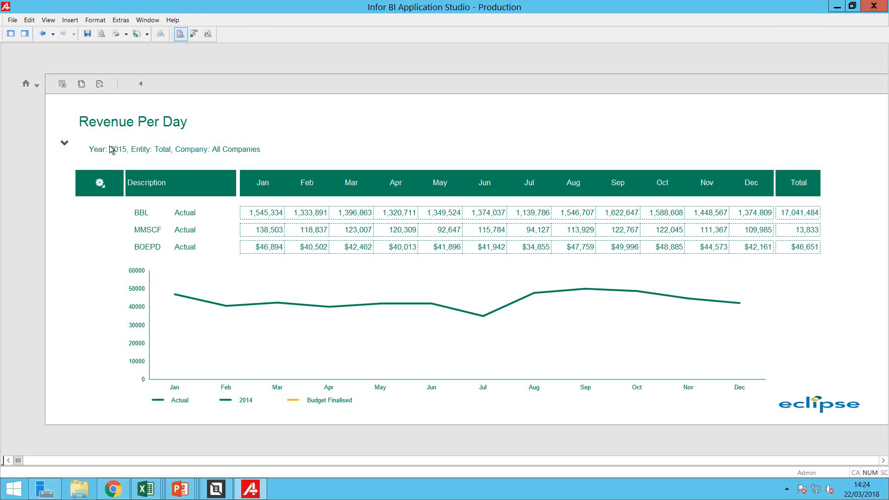
left_click(65, 144)
left_click(201, 133)
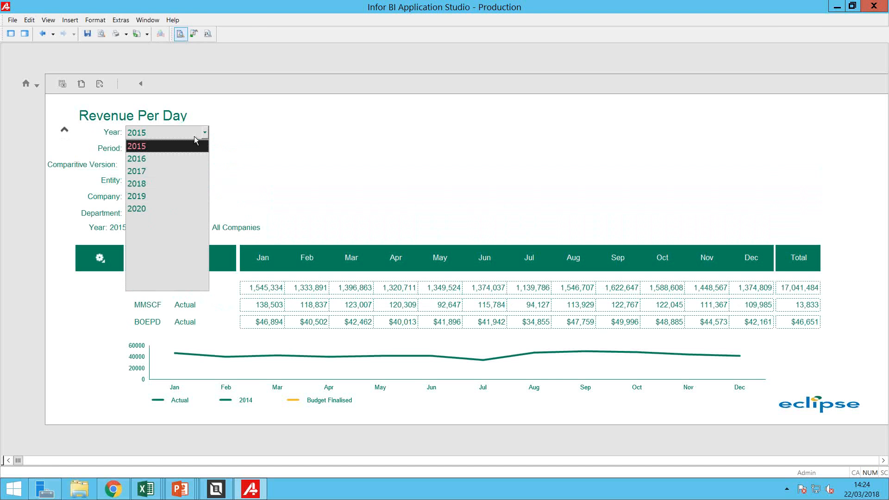
left_click(138, 171)
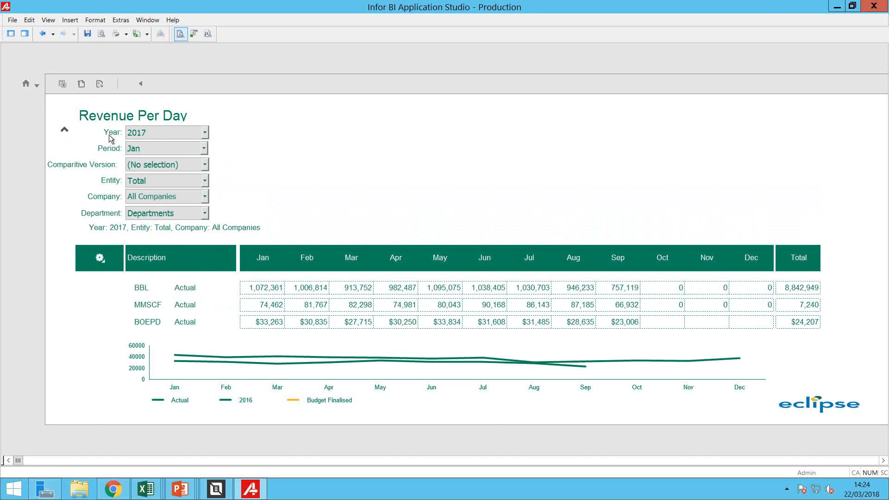
left_click(64, 130)
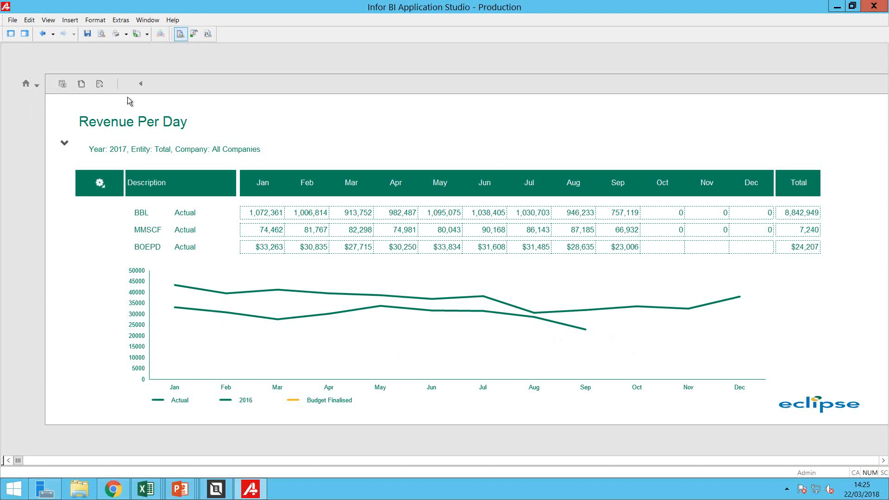
Export the Revenue Per Day report to Excel, inspect the exported figures and chart, and return to Infor BI Application Studio
left_click(63, 85)
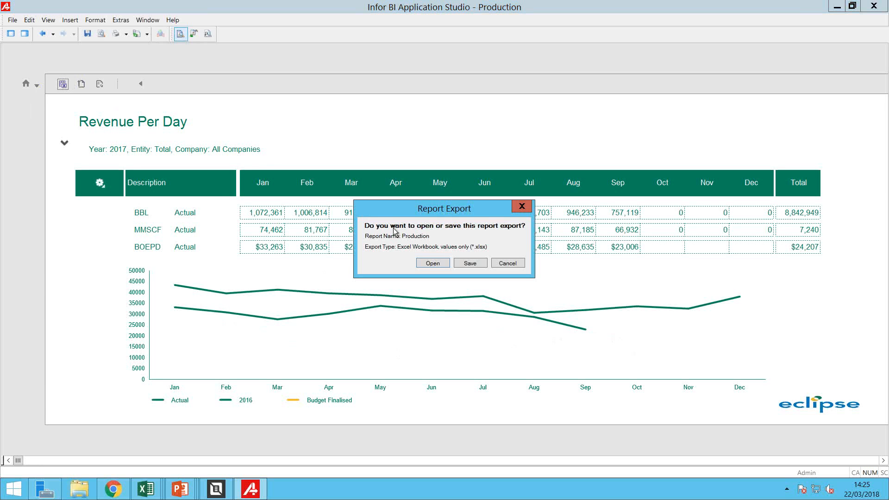
left_click(439, 262)
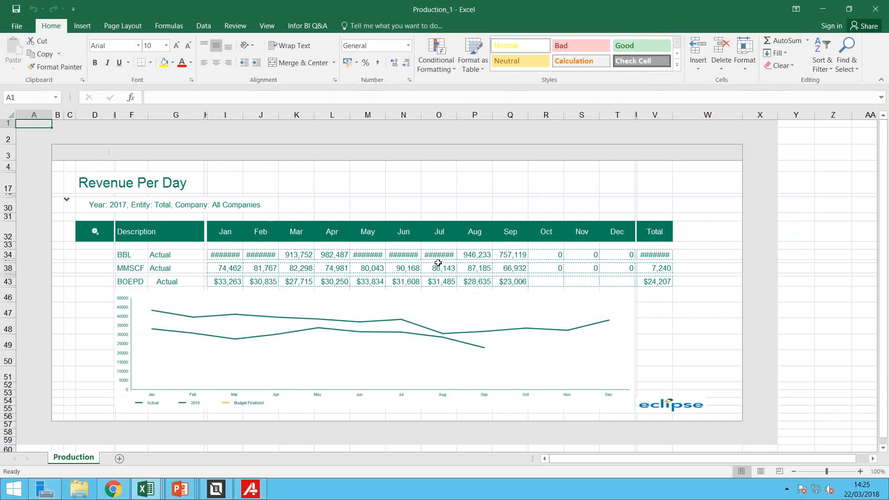
left_click(401, 268)
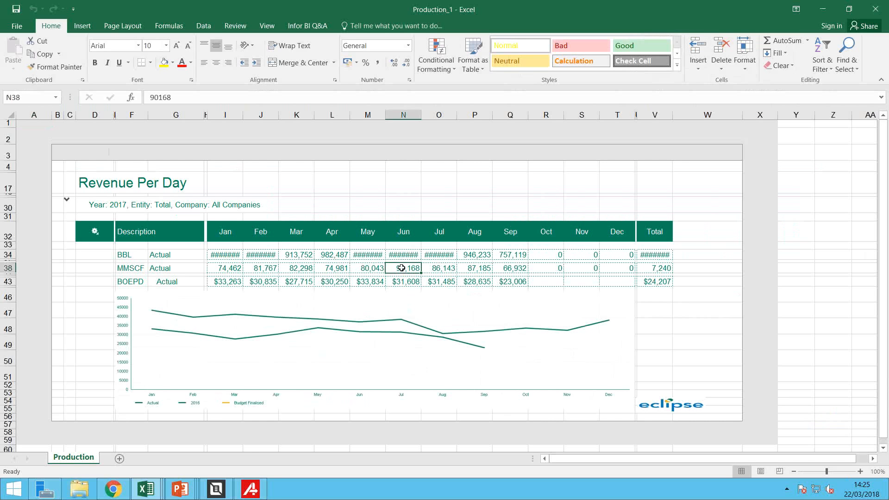
left_click(400, 349)
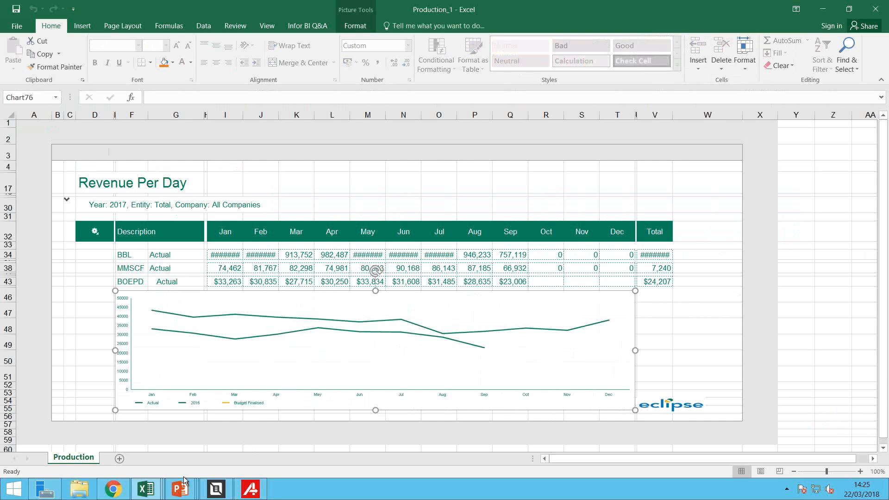
mouse_move(159, 497)
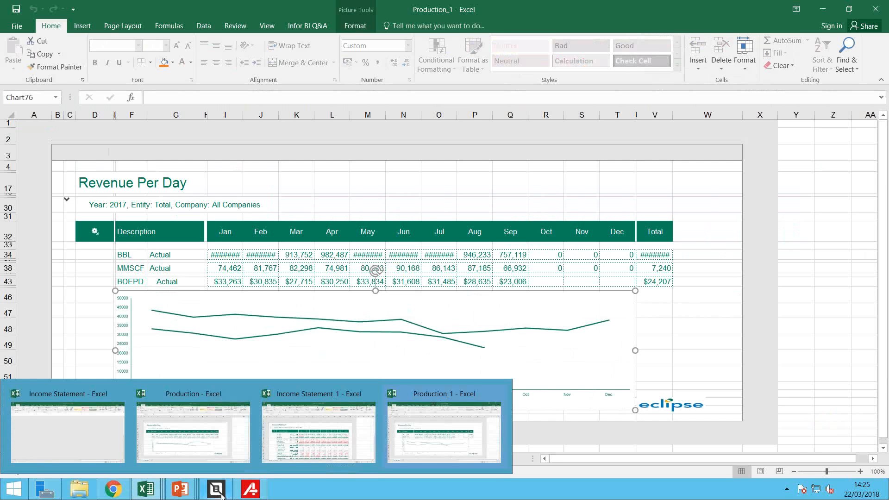
mouse_move(247, 493)
left_click(248, 435)
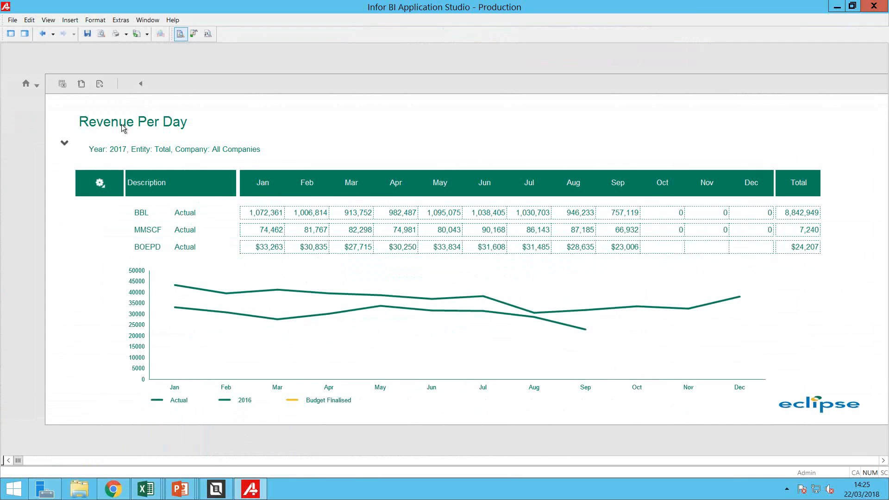
Go from the home page to the budget's Sales Input Report and set its company filter to Company A
left_click(27, 86)
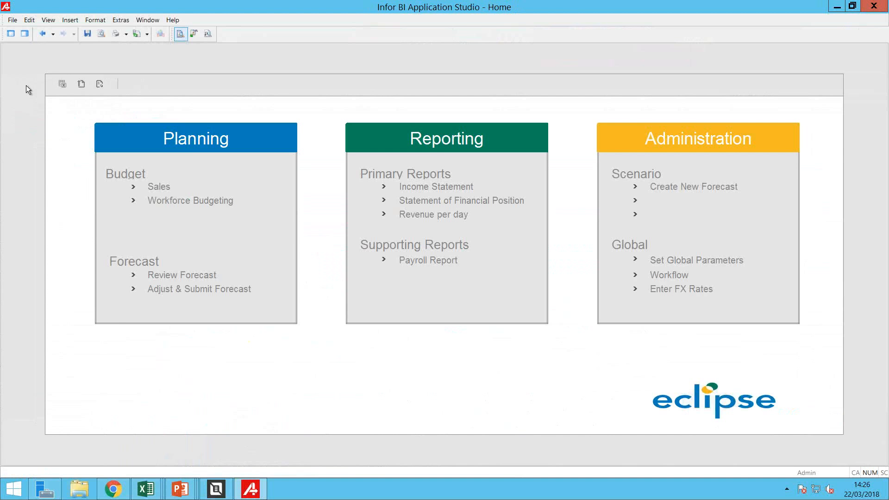
left_click(159, 187)
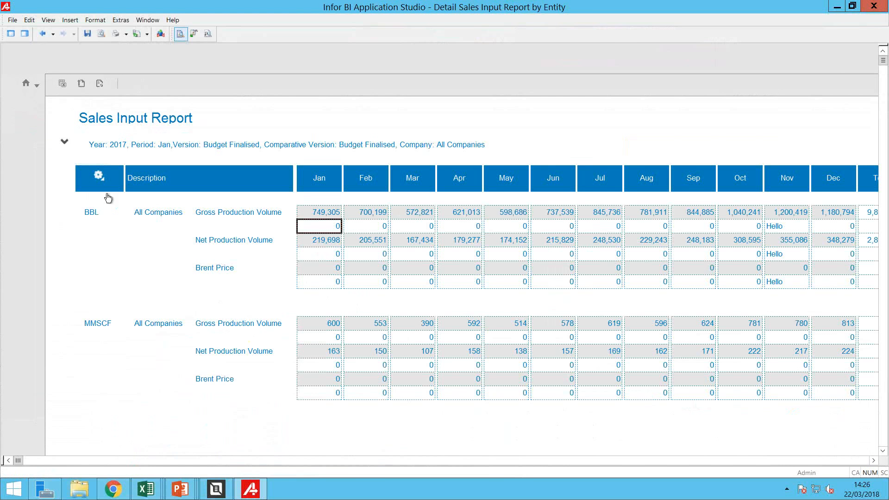
left_click(64, 146)
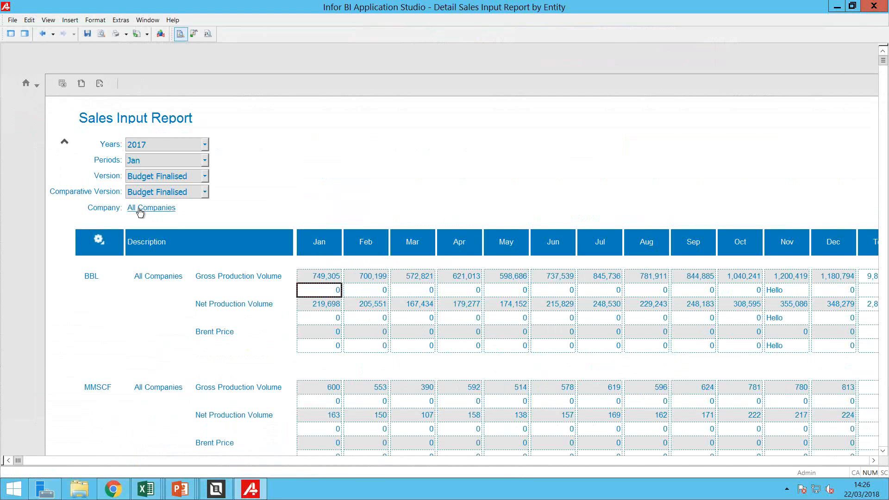
left_click(151, 208)
left_click(364, 187)
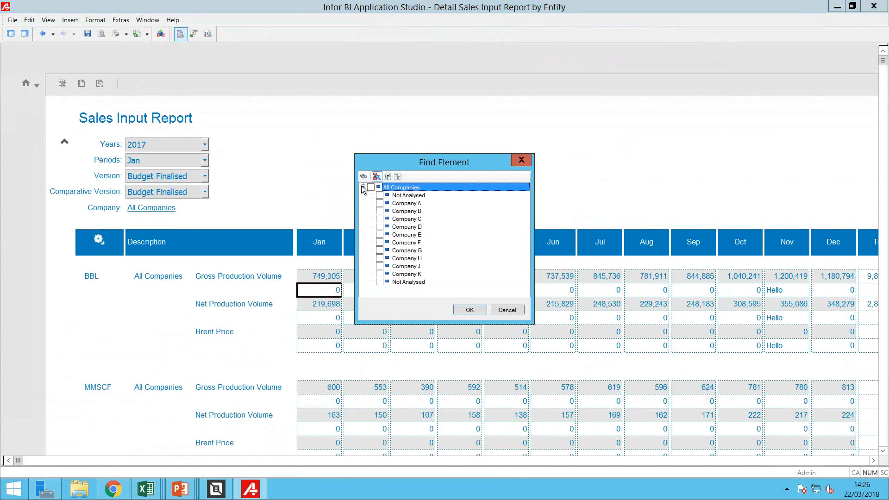
left_click(379, 204)
left_click(470, 310)
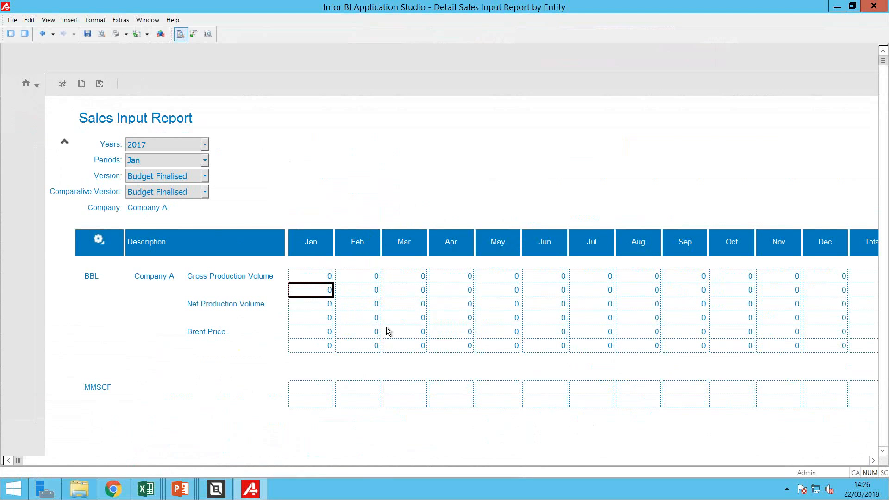
Enter May BBL values of 1000 for Gross Production Volume and 5000 for Net Production Volume, with the comment "This is a new Budget Number"
left_click(456, 278)
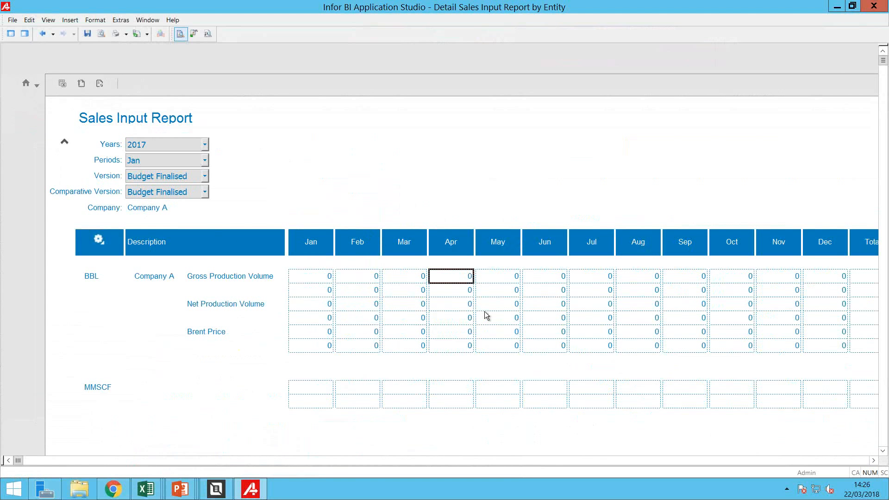
key("Tab")
type("1000")
key("Return")
key("Down")
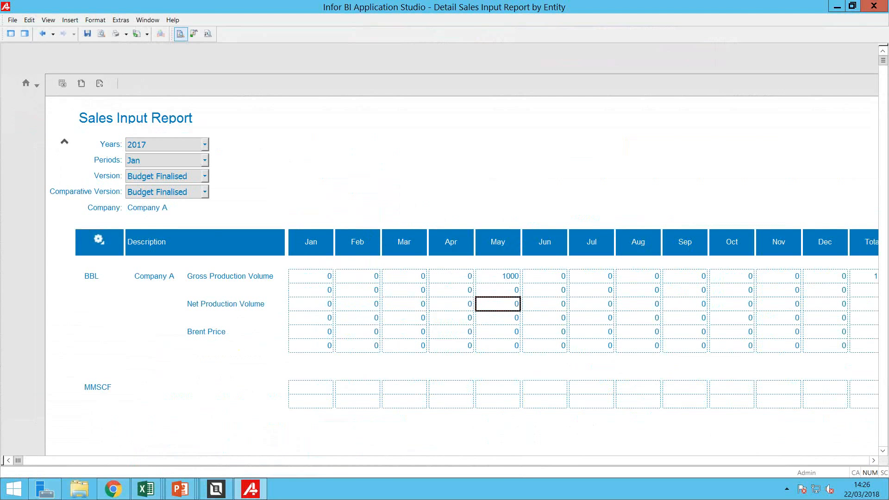
type("5000")
key("Up")
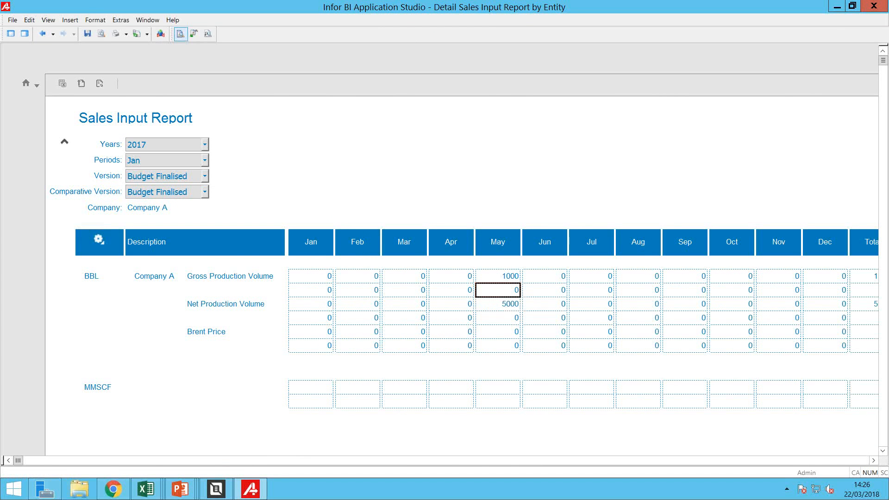
type("This is a new Budget Number")
key("Return")
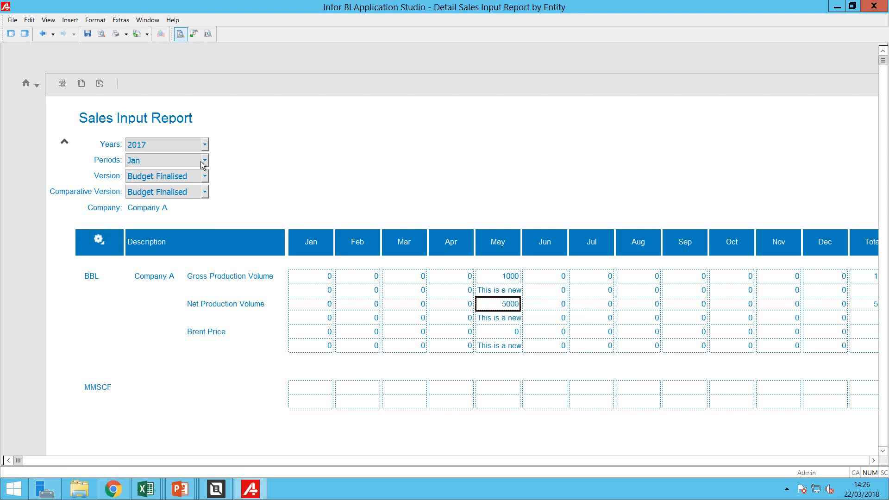
View Company A's sales input figures for 2018, and return the year filter to 2017
left_click(204, 145)
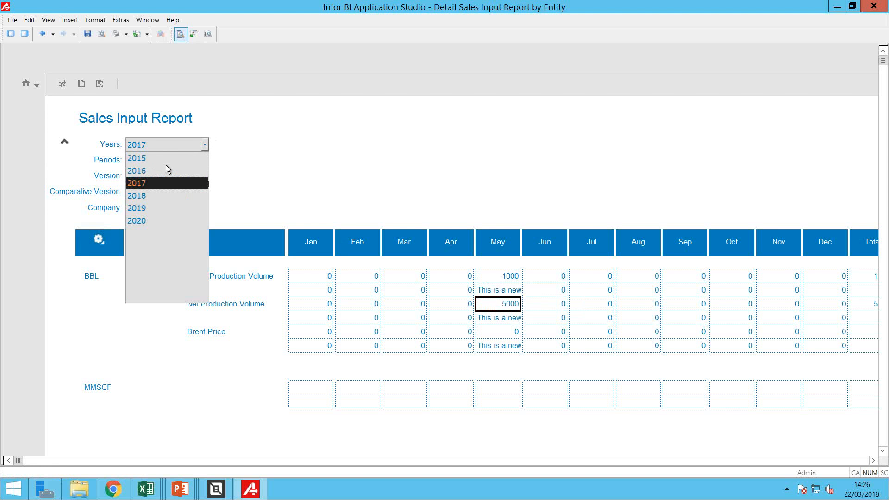
left_click(139, 193)
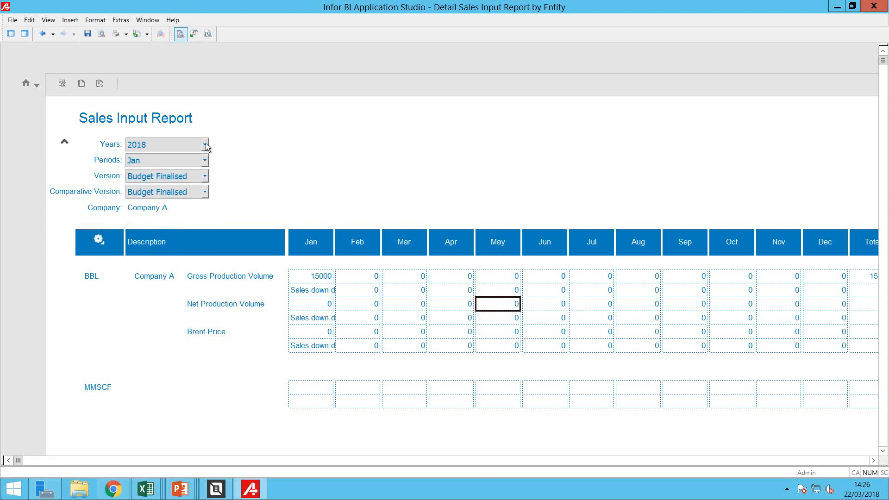
left_click(204, 144)
left_click(138, 184)
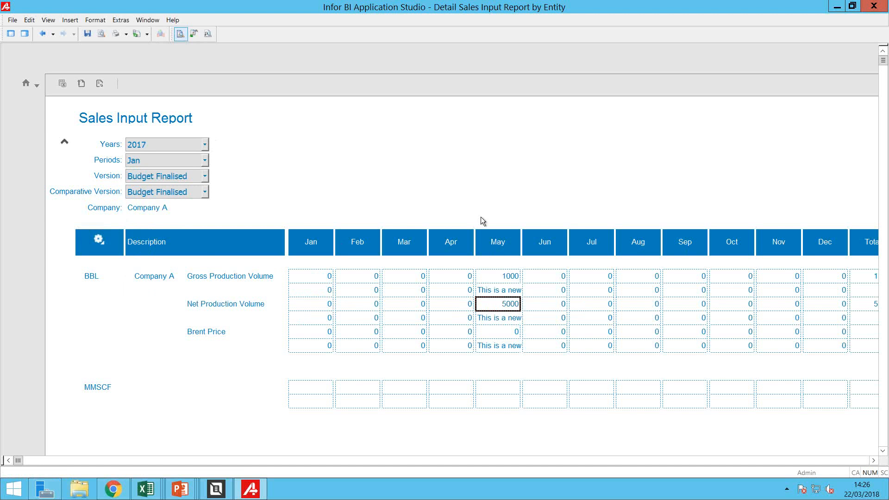
Set Company A's May BBL Brent Price to 100
left_click(490, 330)
type("100")
key("Return")
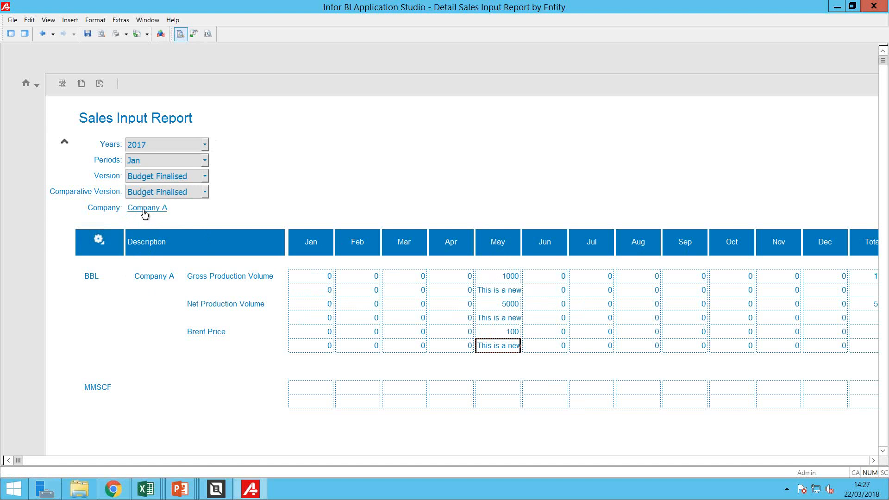
Set the Sales Input Report's year filter to 2018 and its period filter to Jun
left_click(204, 144)
left_click(138, 195)
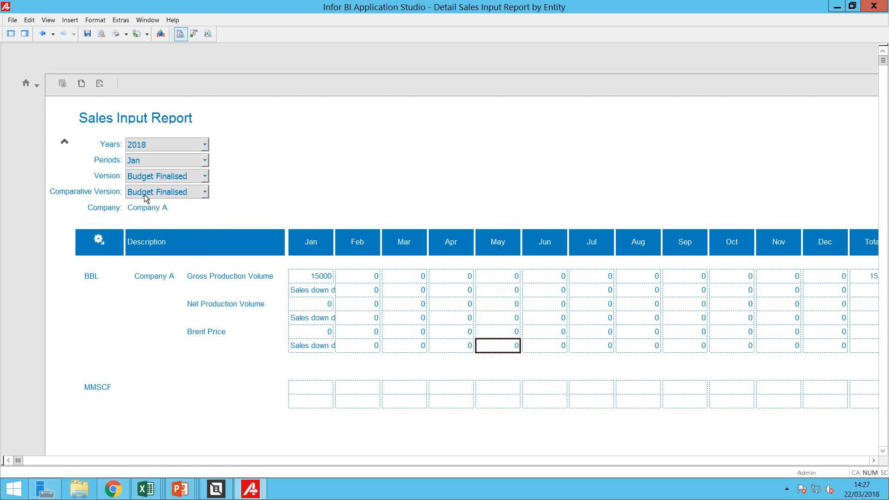
left_click(157, 162)
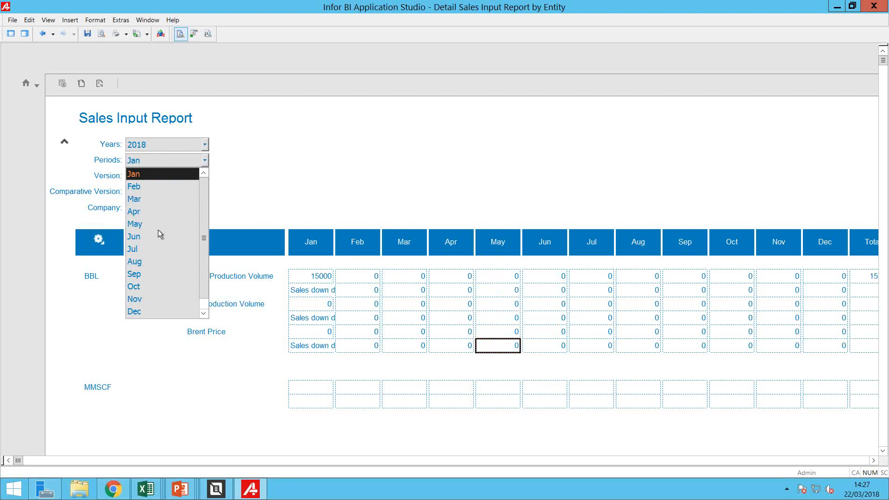
left_click(137, 239)
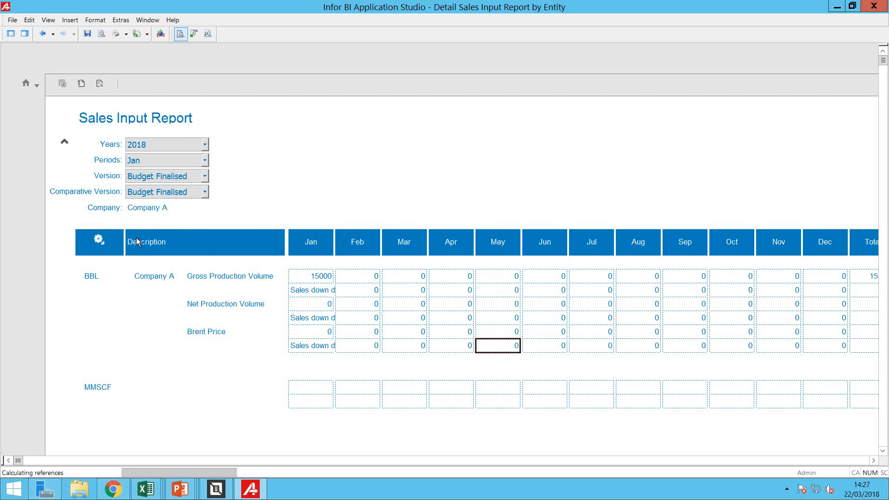
Set the Sales Input Report's company filter to Company A, Company B and Company K
left_click(149, 213)
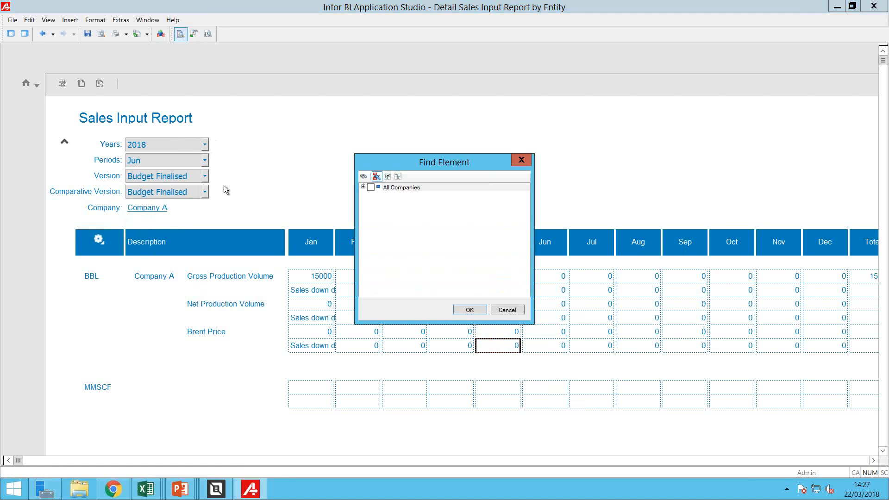
left_click(364, 187)
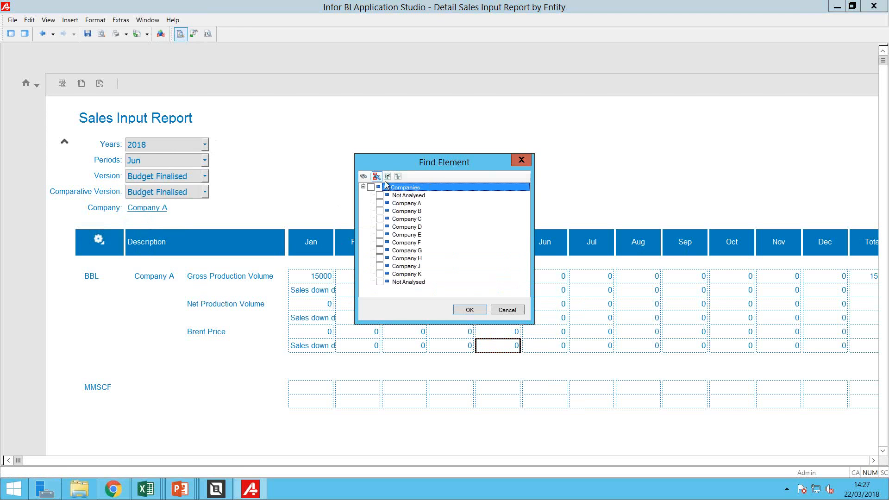
left_click(380, 203)
left_click(380, 211)
left_click(380, 274)
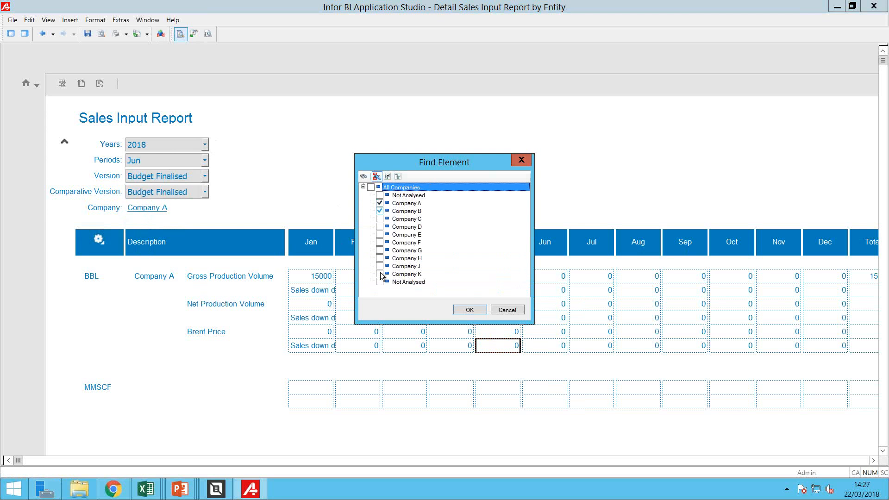
left_click(471, 310)
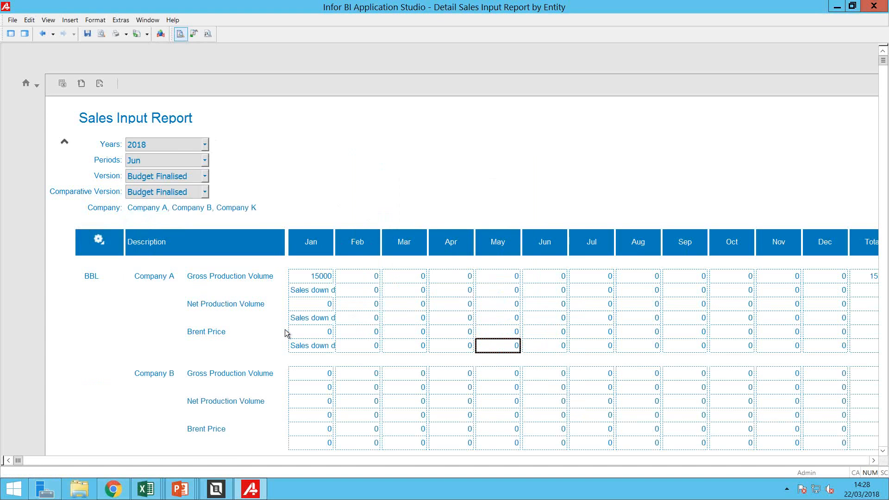
Examine the BBL and MMSCF input rows for Companies A, B and K down the Sales Input Report
scroll(285, 330, "down", 5)
scroll(286, 330, "up", 3)
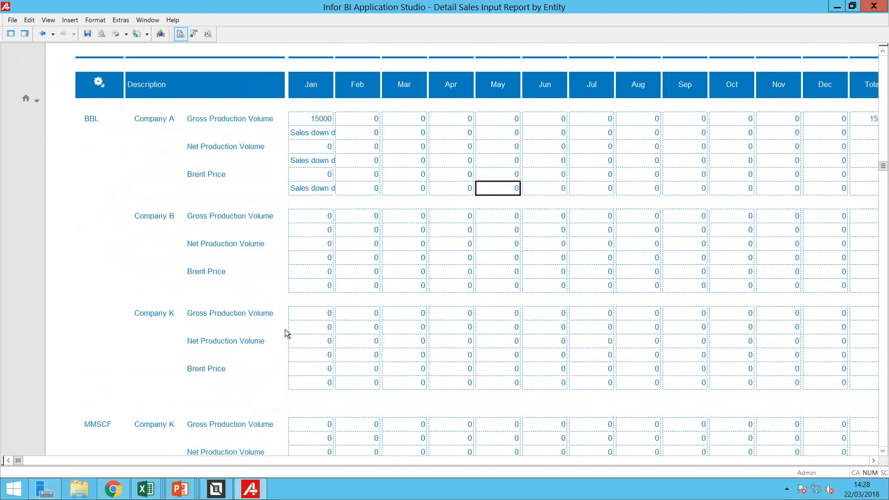
scroll(285, 330, "down", 1)
scroll(286, 330, "down", 3)
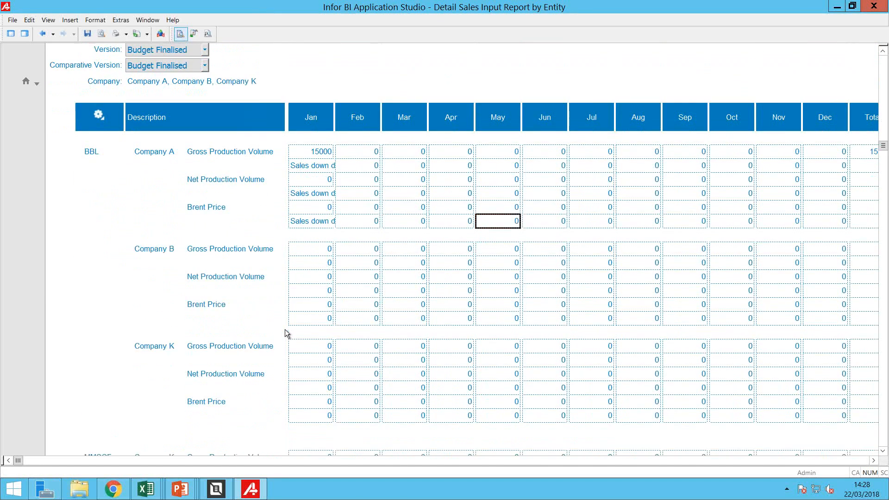
scroll(286, 330, "up", 2)
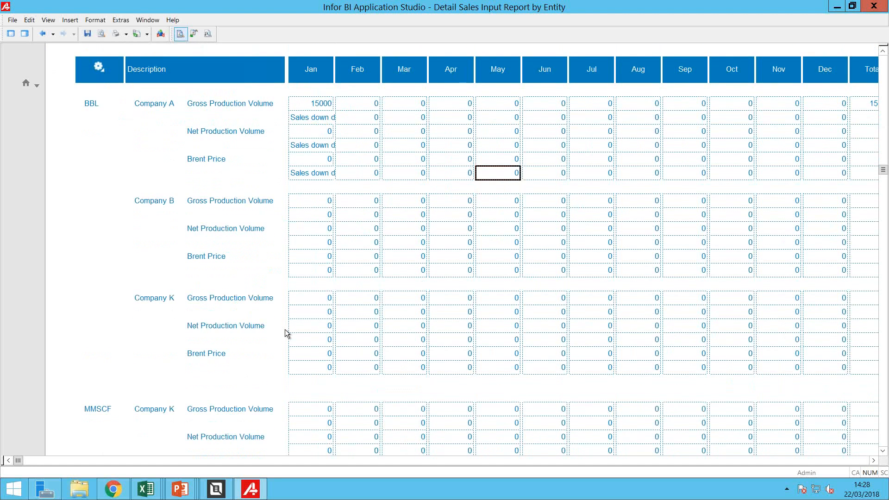
scroll(286, 332, "up", 1)
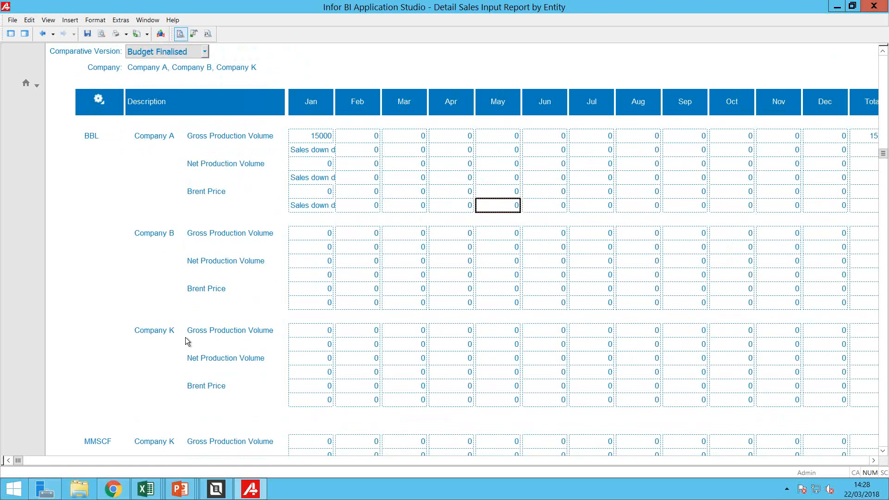
scroll(187, 342, "down", 4)
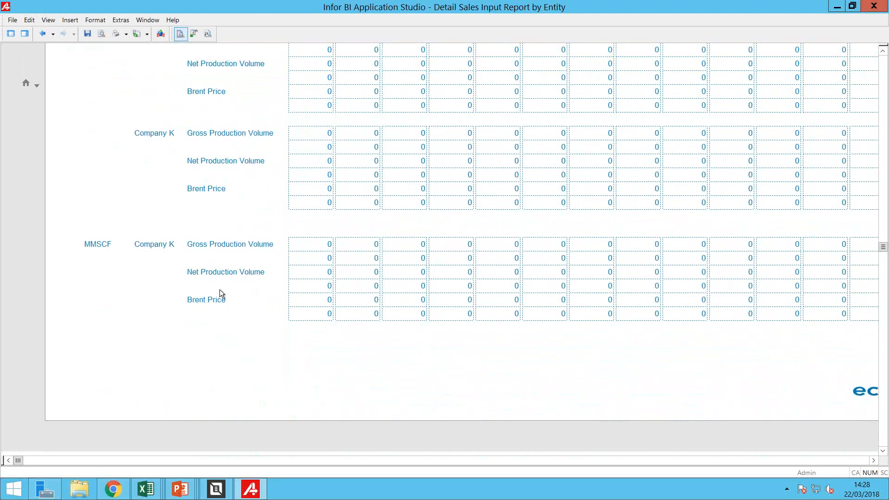
scroll(220, 289, "up", 1)
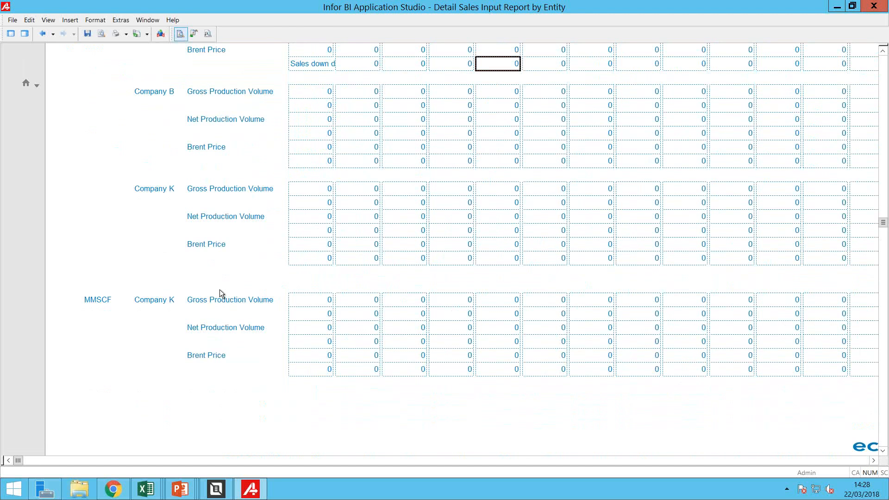
scroll(219, 289, "up", 1)
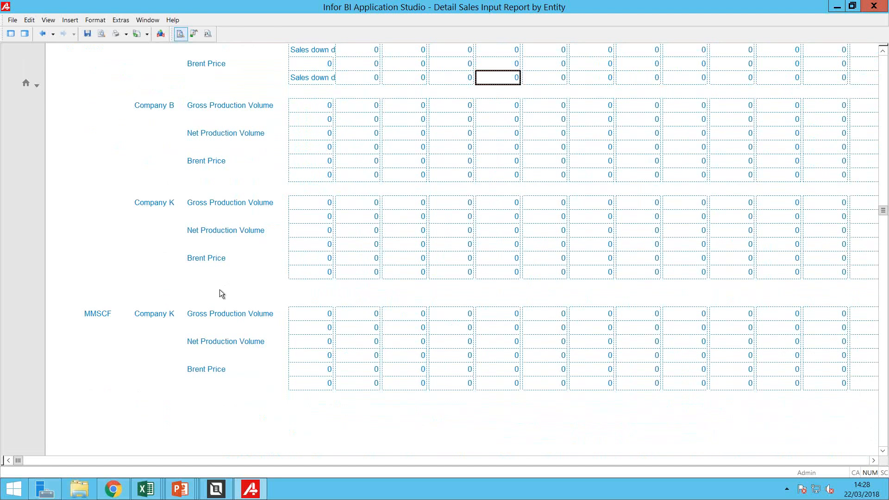
scroll(224, 209, "up", 15)
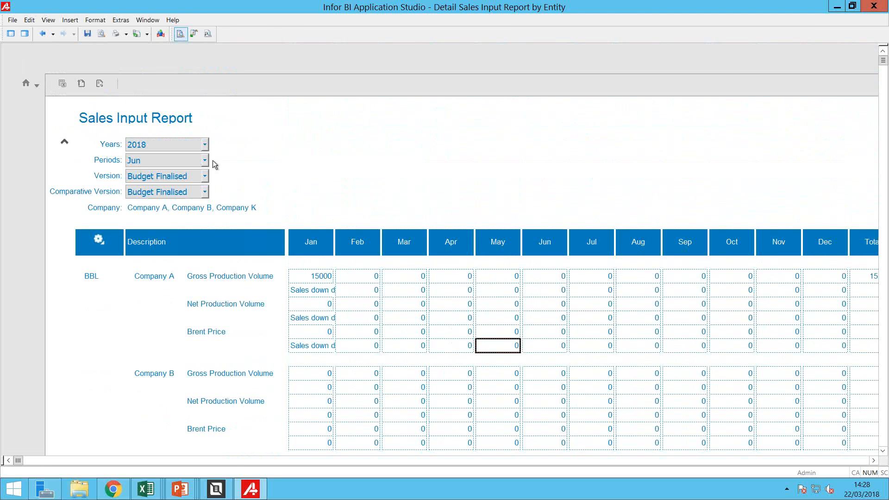
Set both the version and the comparative version of the Sales Input Report to Budget in Progress
left_click(204, 176)
left_click(184, 215)
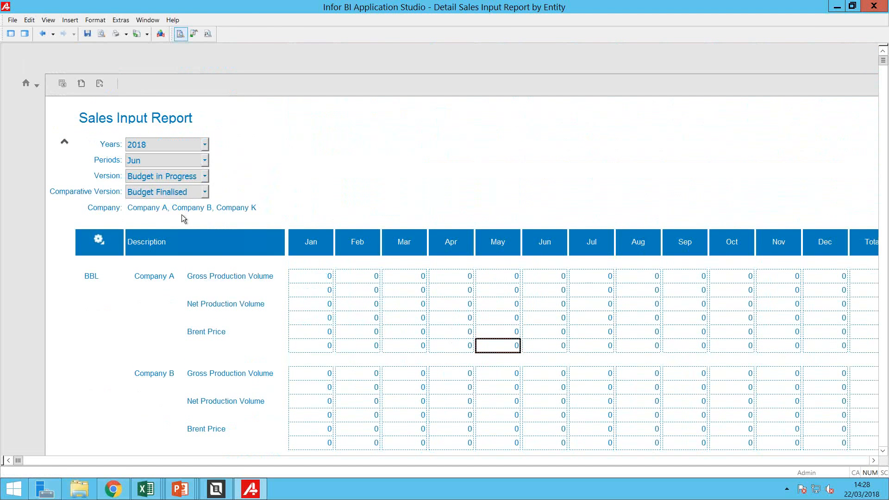
left_click(197, 192)
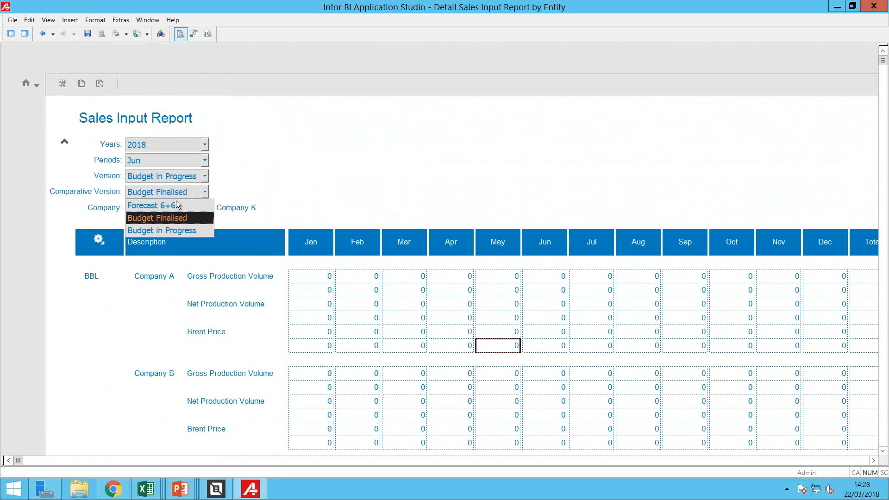
left_click(163, 231)
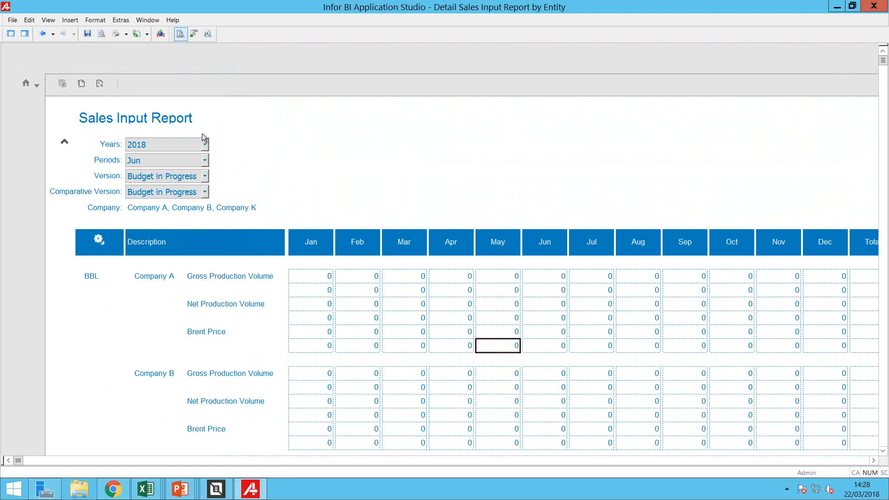
Go to the Payroll Parameters Entry report and filter it to year 2018, version Budget in Progress and Company K
left_click(27, 84)
left_click(181, 203)
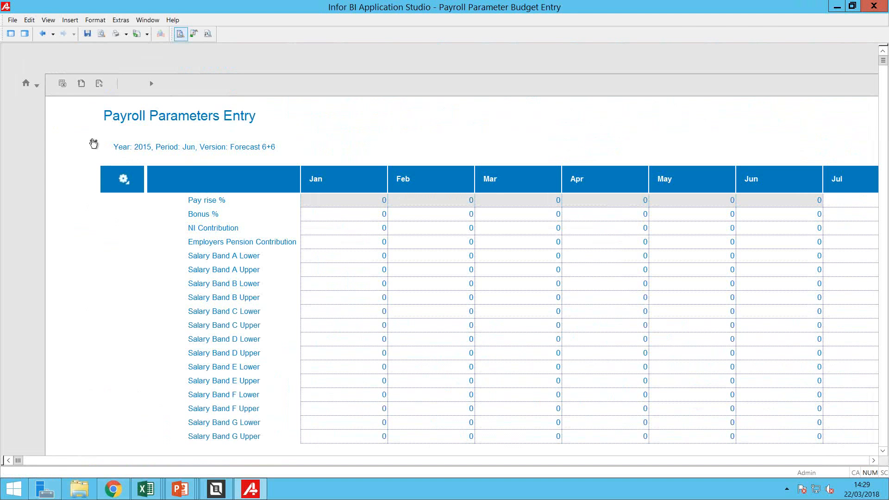
left_click(93, 143)
left_click(225, 144)
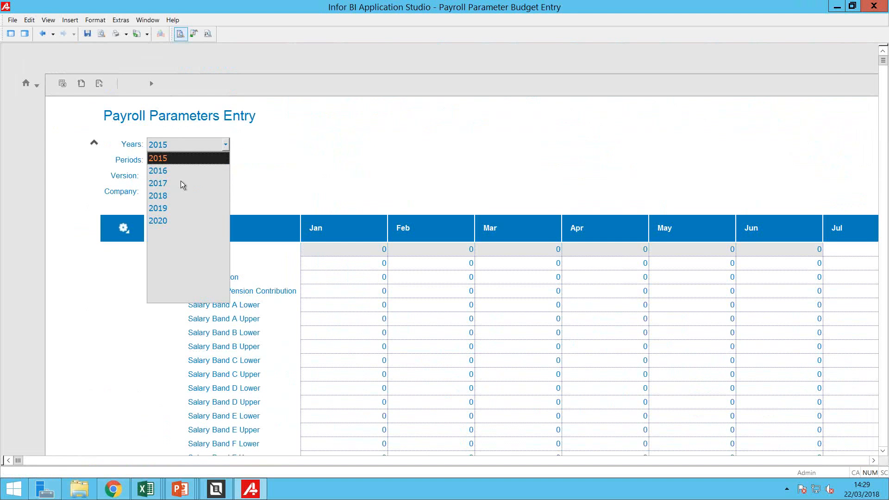
left_click(167, 196)
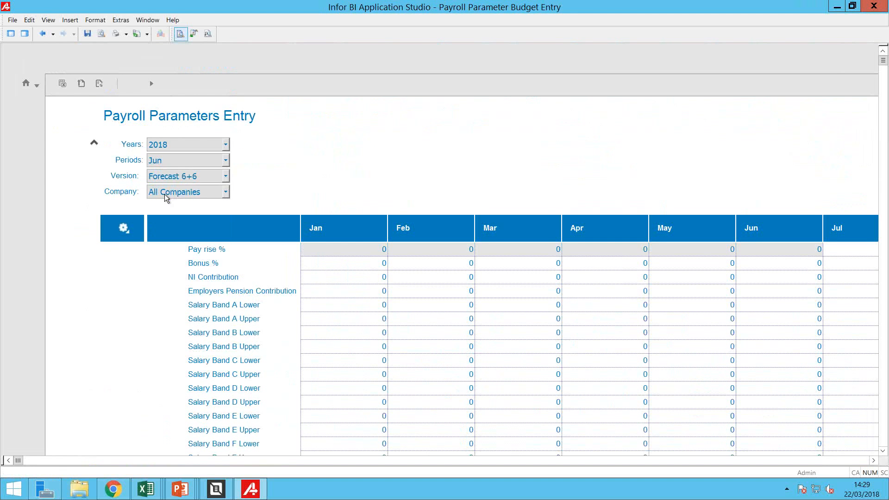
left_click(224, 178)
left_click(194, 204)
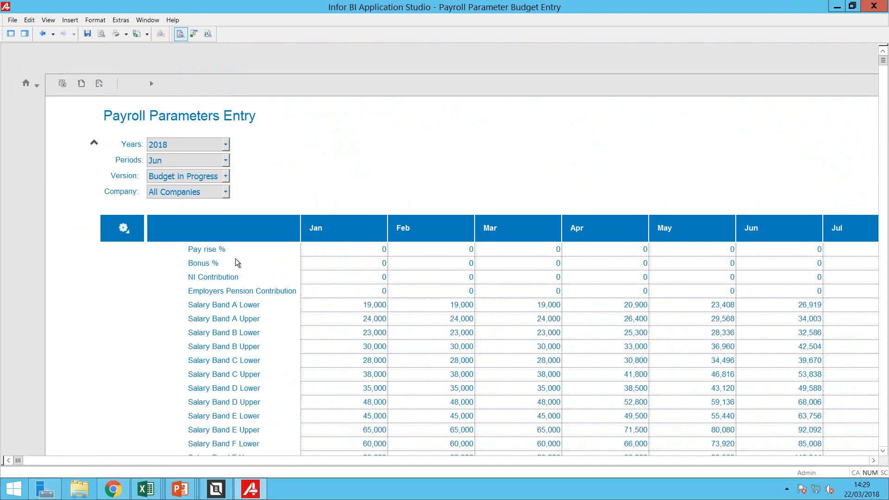
left_click(214, 195)
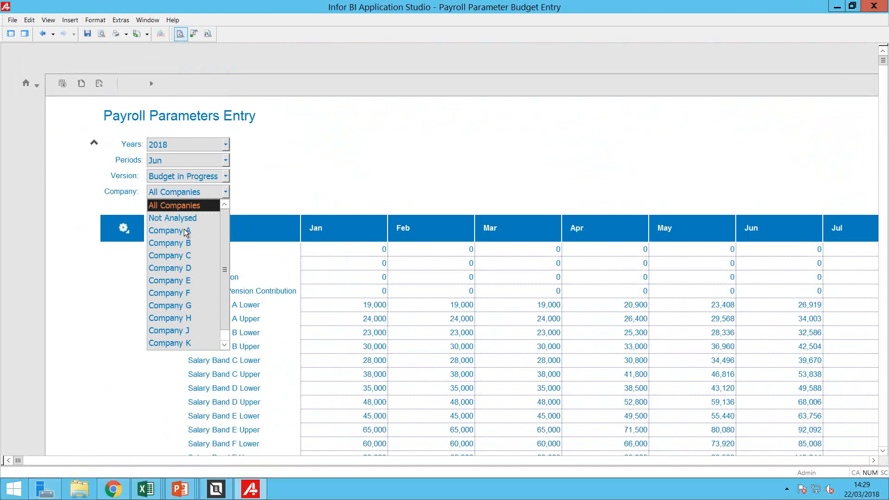
left_click(180, 343)
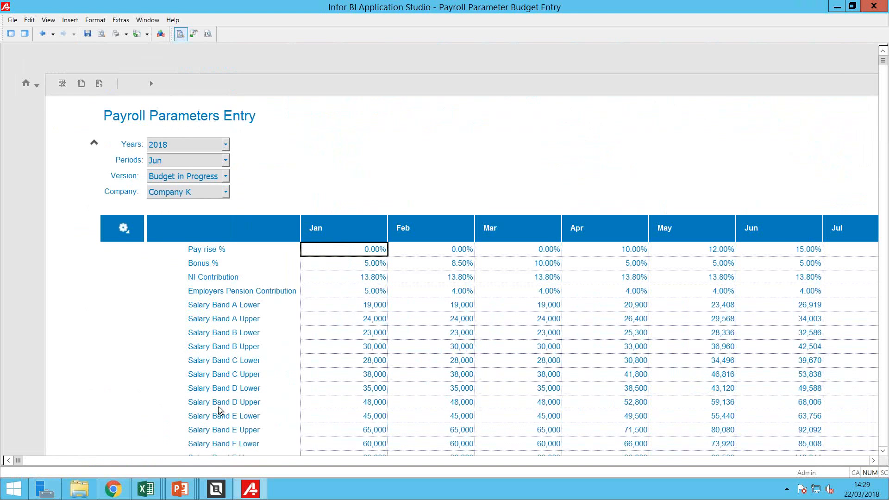
Set Company K's April Bonus % to 10 in the payroll parameters
scroll(221, 265, "down", 8)
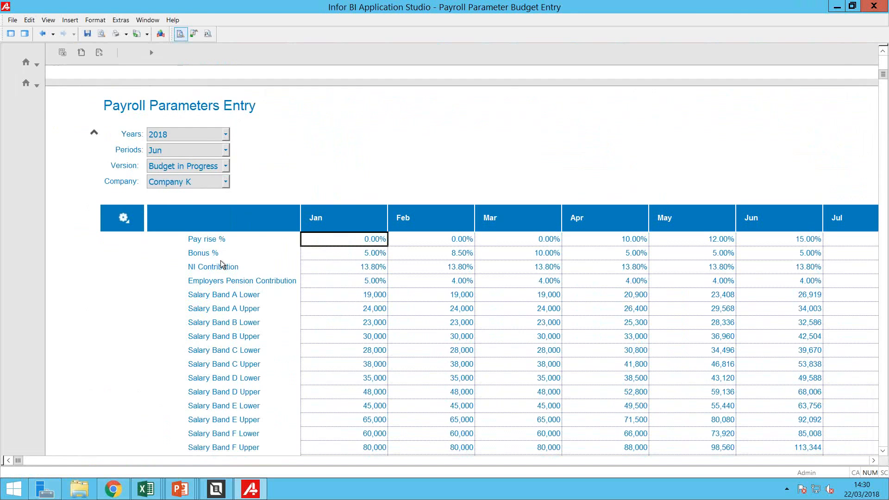
scroll(223, 265, "up", 8)
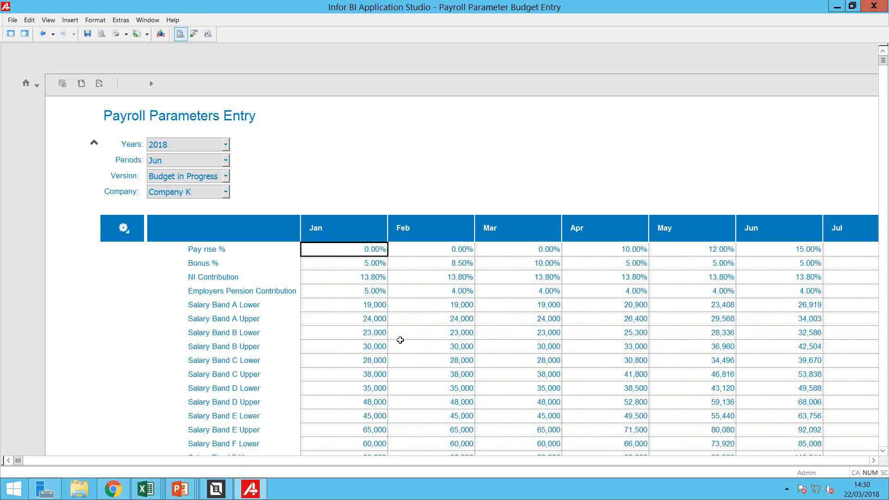
scroll(401, 339, "down", 3)
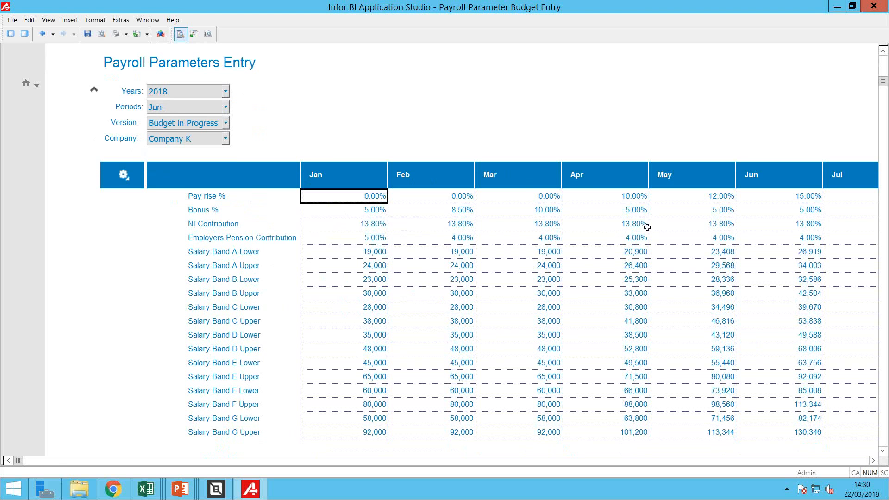
left_click(622, 211)
type("10")
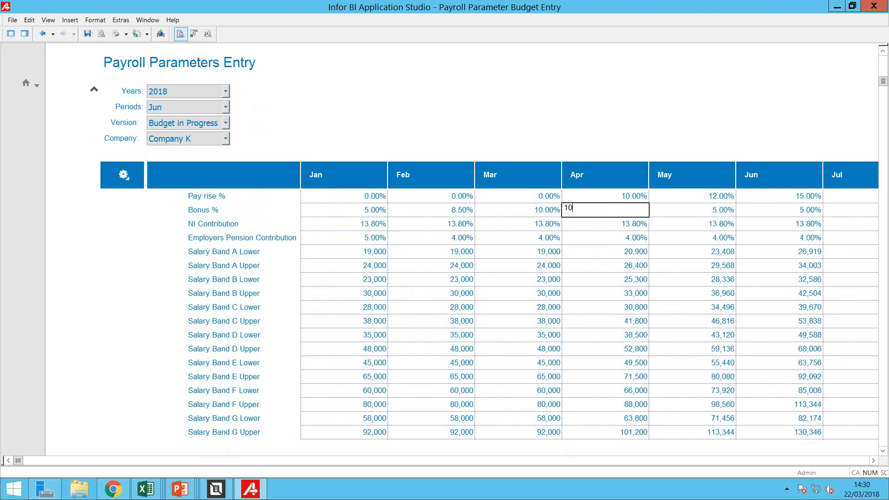
key("Return")
key("Up")
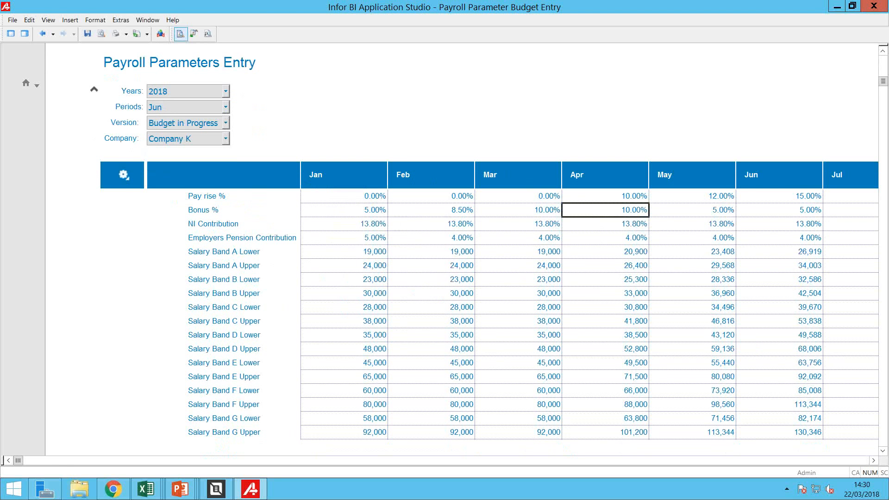
Clear the May and June Pay rise % values and set the April Pay rise % to 15
key("Up")
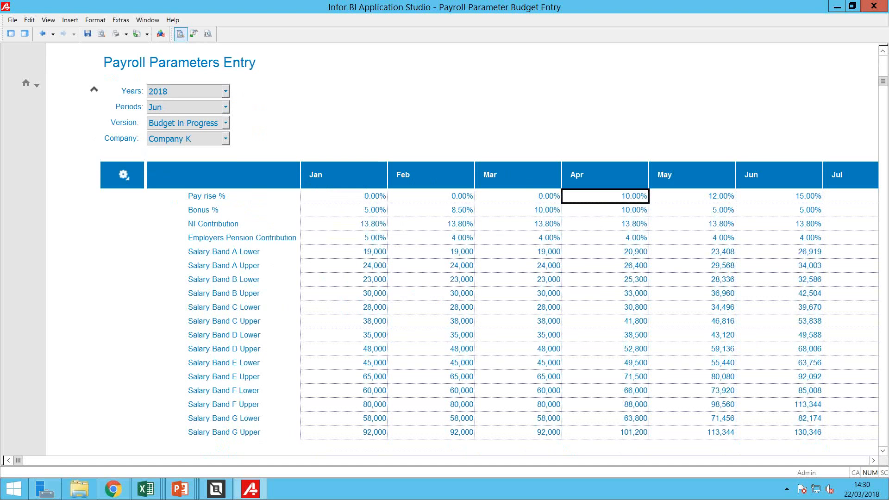
key("Right")
key("Delete")
key("Right")
key("Delete")
key("Left")
key("Left")
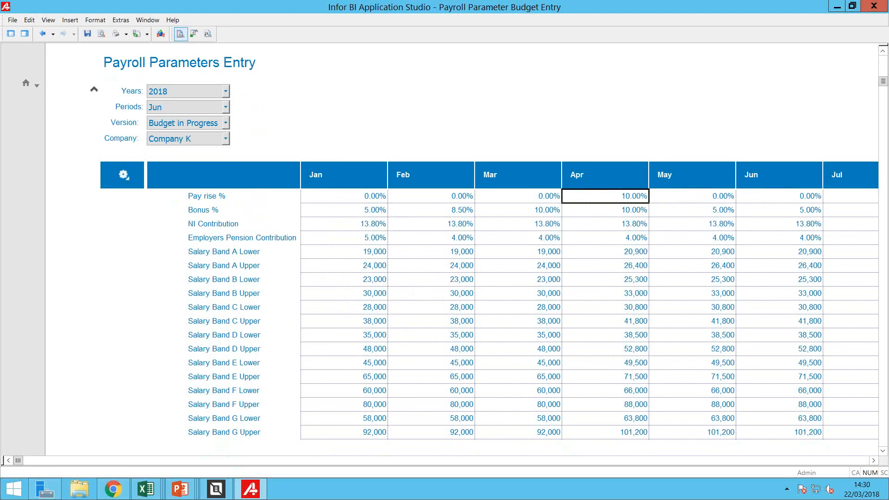
type("15")
key("Return")
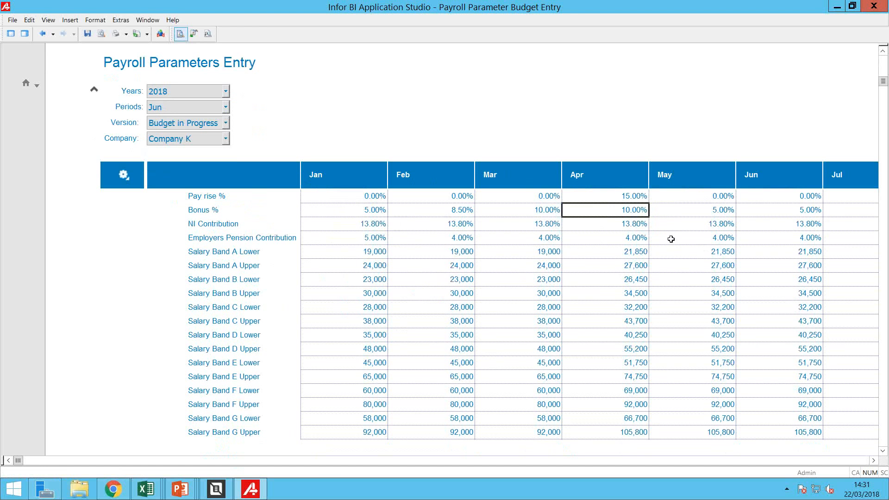
Collapse the payroll parameter filters and go on to the FTE Allocation report
scroll(671, 239, "up", 1)
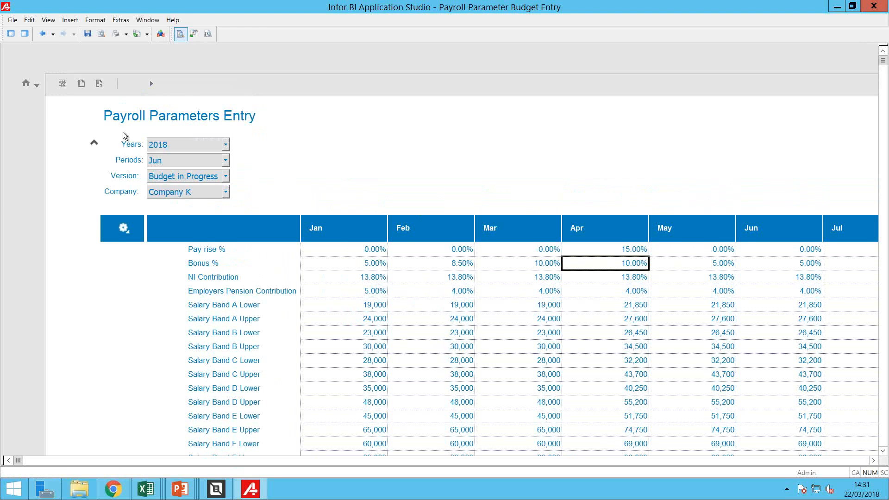
left_click(94, 143)
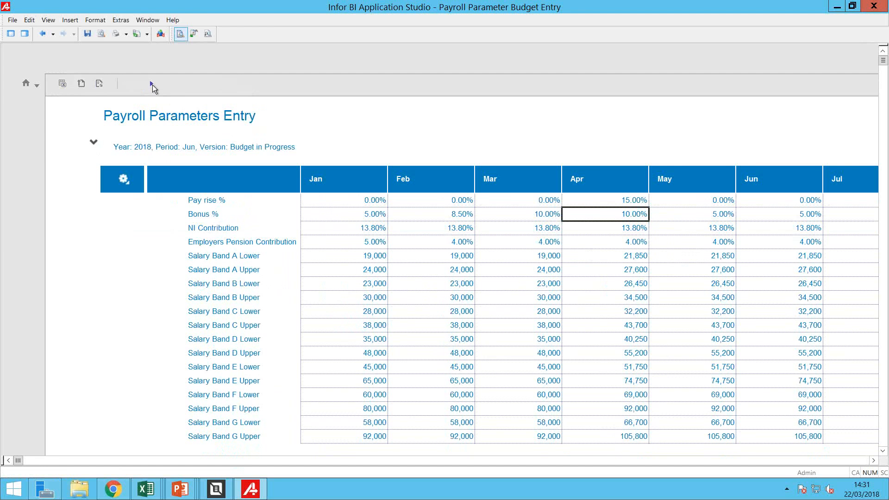
left_click(152, 84)
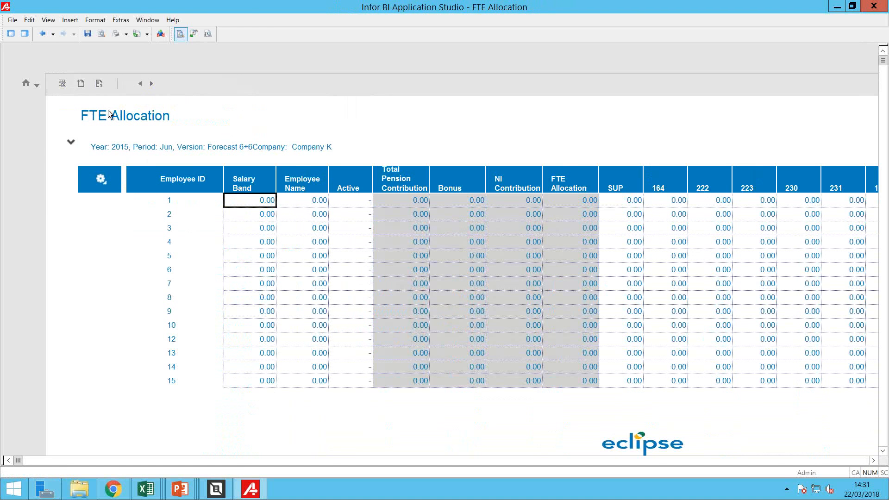
Filter the FTE Allocation report to year 2018 and version Budget in Progress
left_click(72, 145)
left_click(185, 145)
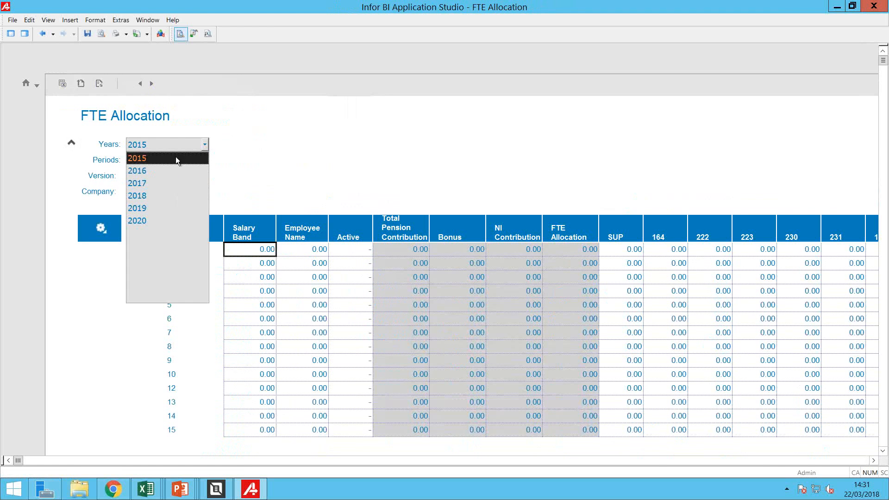
left_click(143, 196)
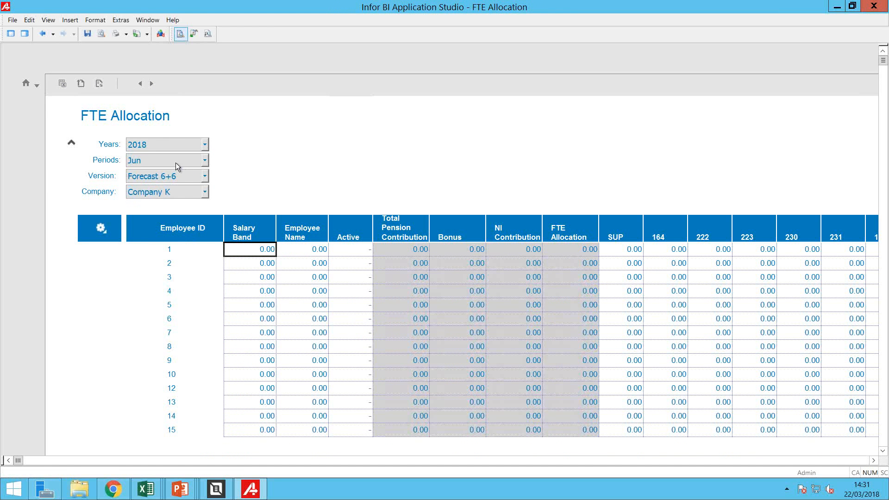
left_click(185, 177)
left_click(179, 204)
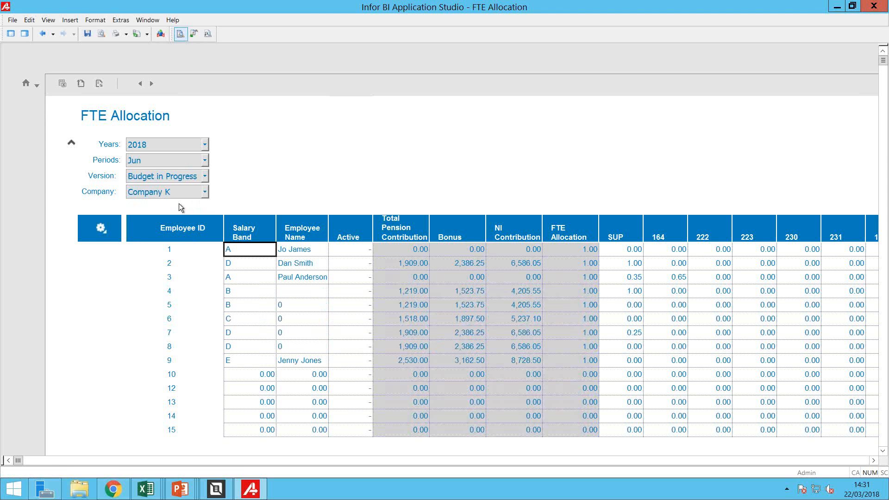
left_click(188, 178)
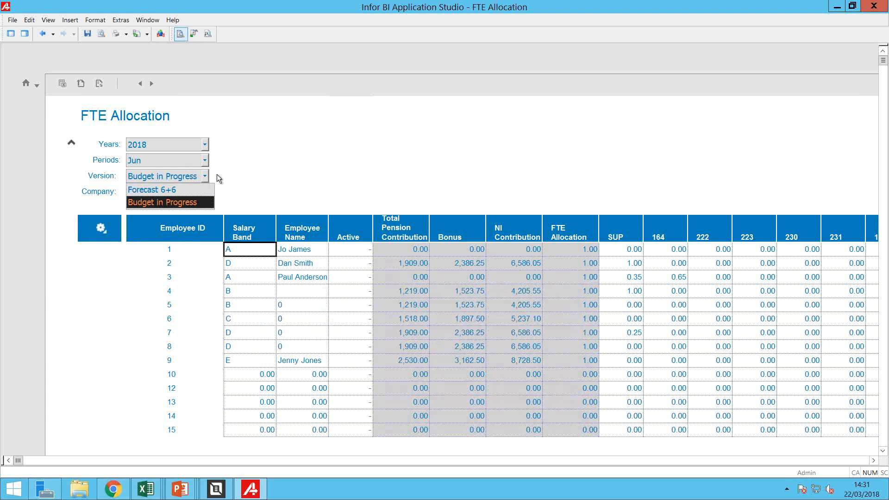
left_click(306, 166)
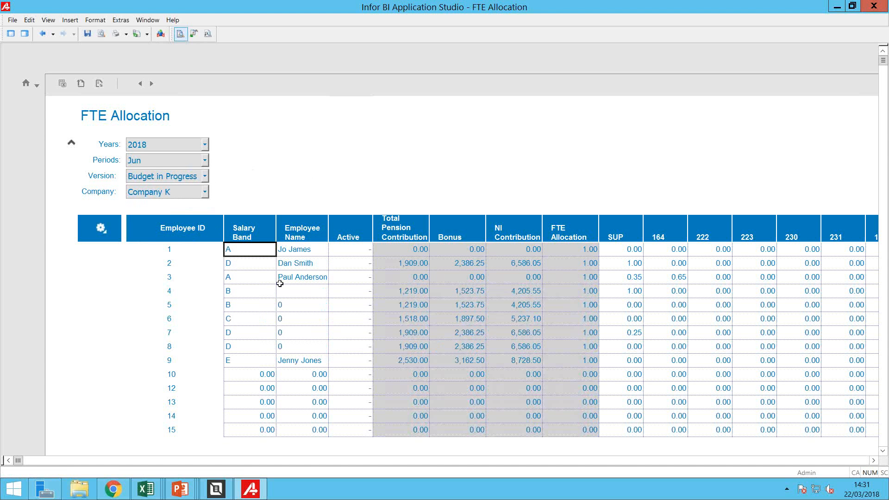
Fill in employee 10 with salary band C and the employee's full name, and set the status to Active
left_click(250, 376)
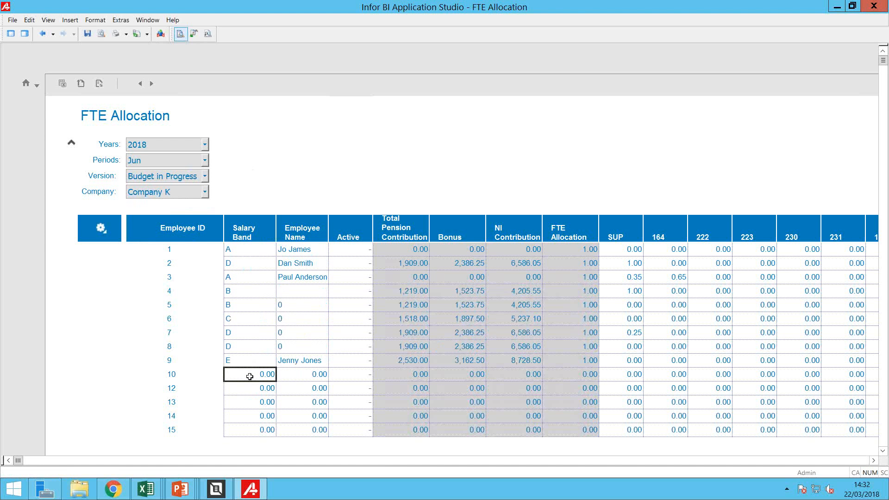
type("C")
key("Tab")
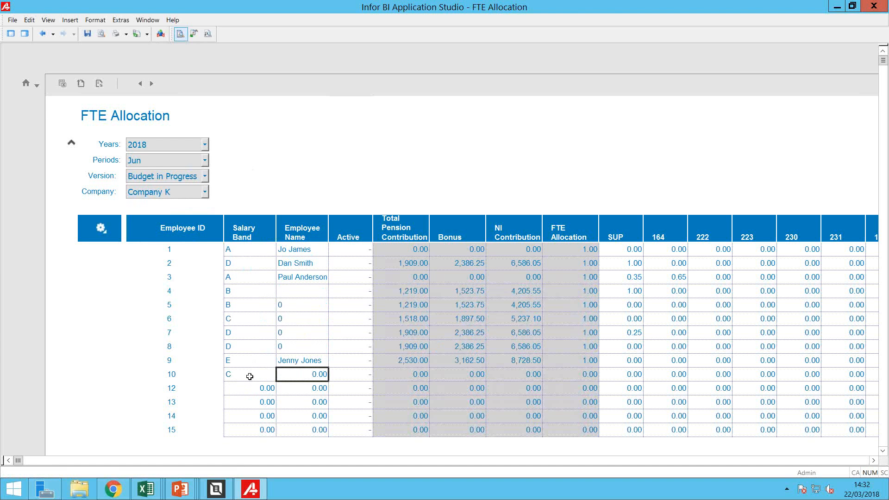
type("Bob Smith")
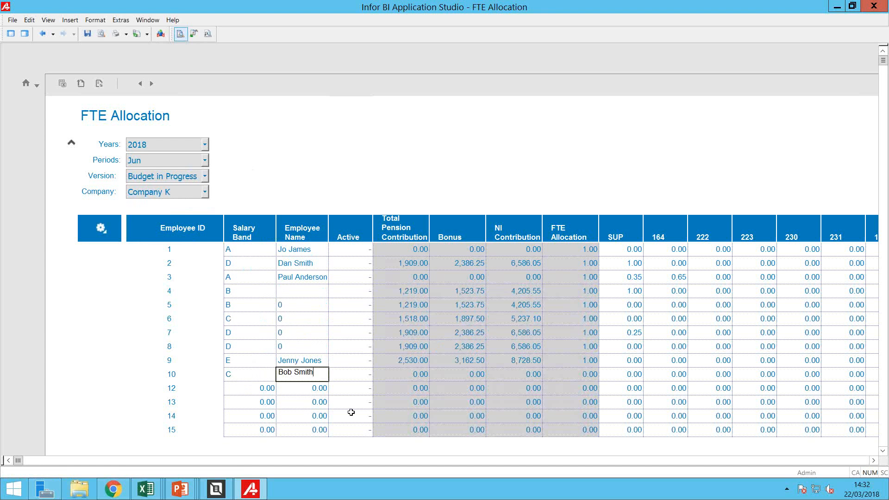
left_click(360, 376)
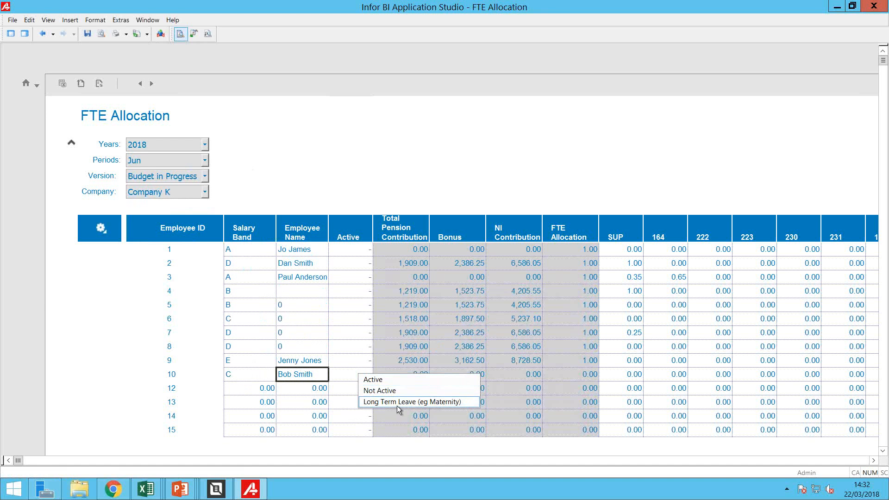
left_click(372, 380)
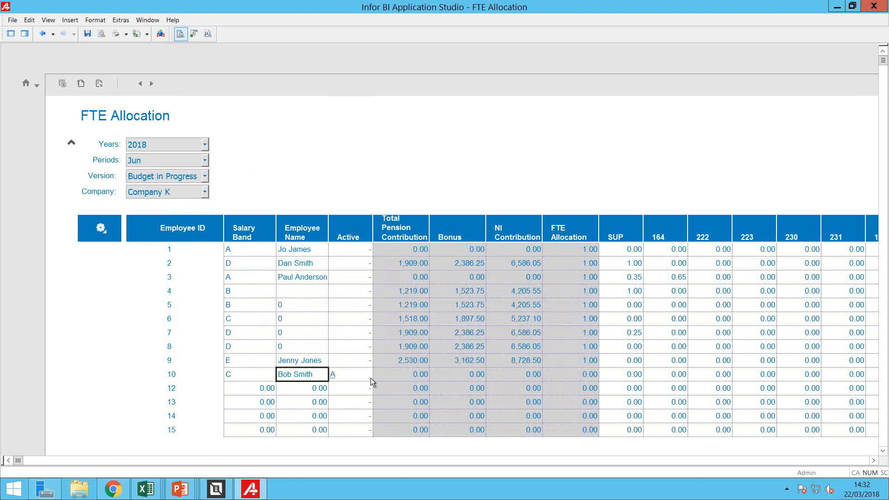
Allocate employee 10's FTE as 0.5 to 222 and 0.3 to 223
left_click(674, 375)
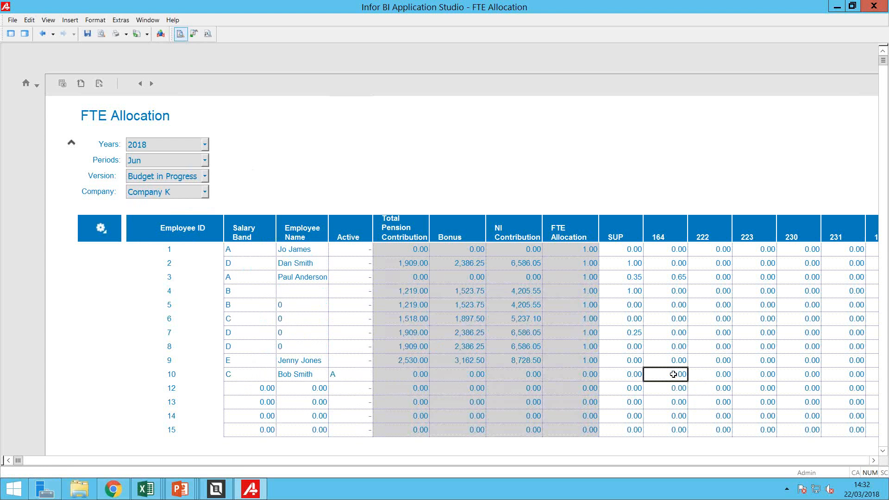
key("Tab")
type("0.5")
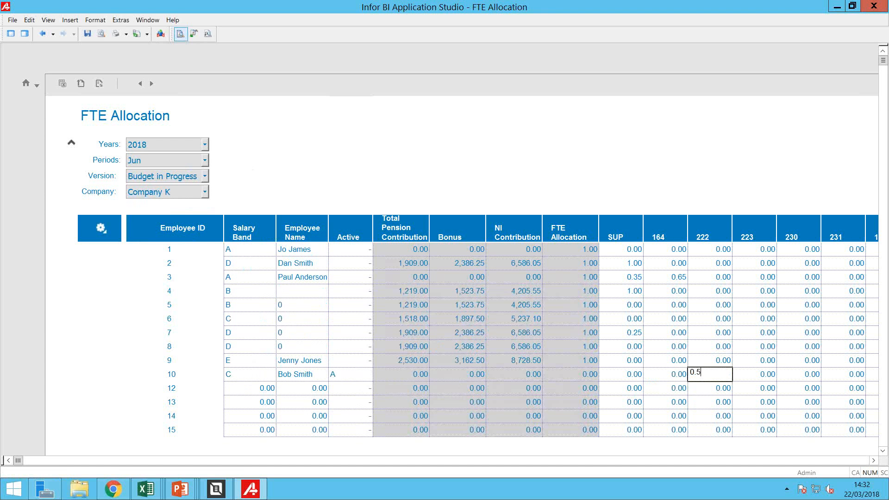
key("Return")
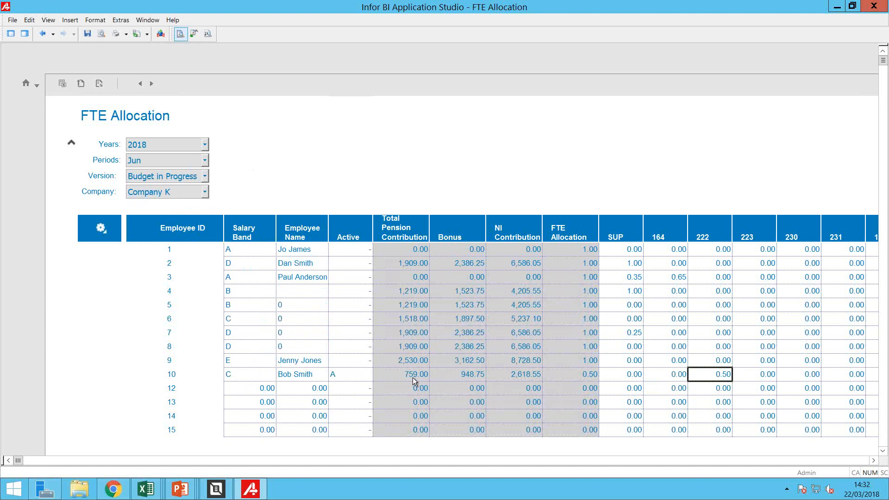
key("Tab")
type("0.3")
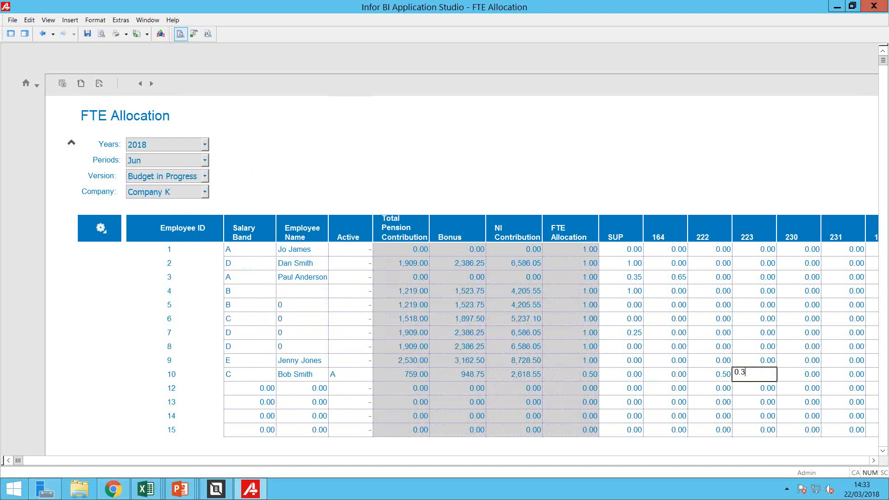
key("Return")
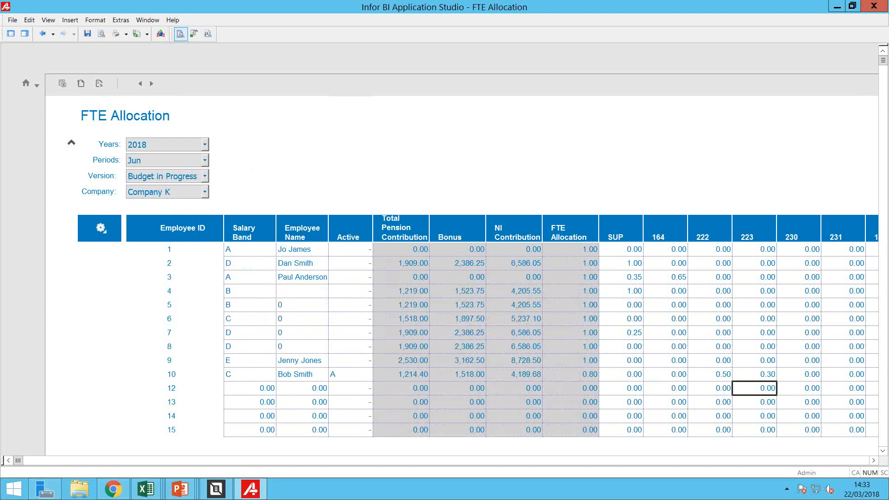
key("Up")
key("Left")
key("Left")
key("Left")
key("Left")
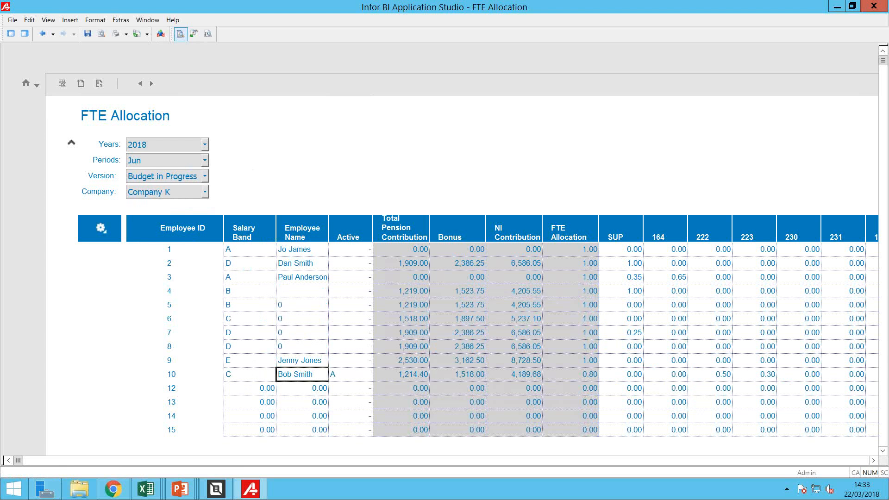
Go on to the Payroll Analysis report and filter it to year 2018 and version Budget in Progress
left_click(152, 84)
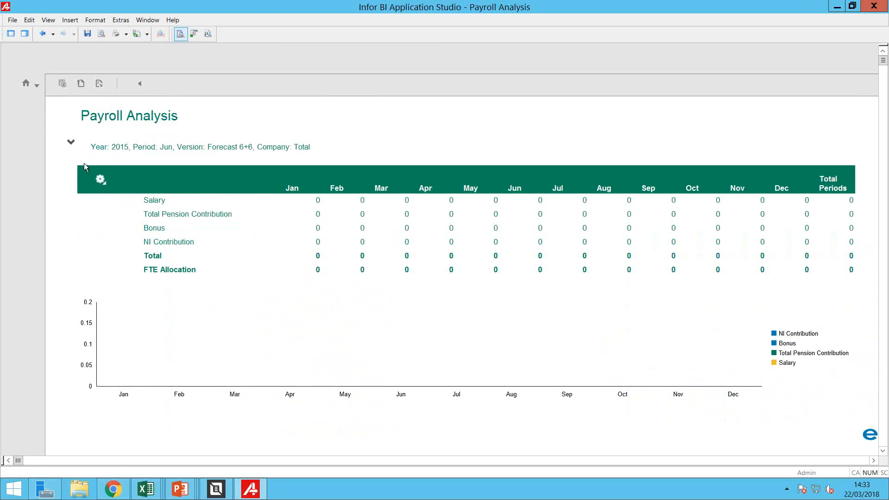
left_click(71, 143)
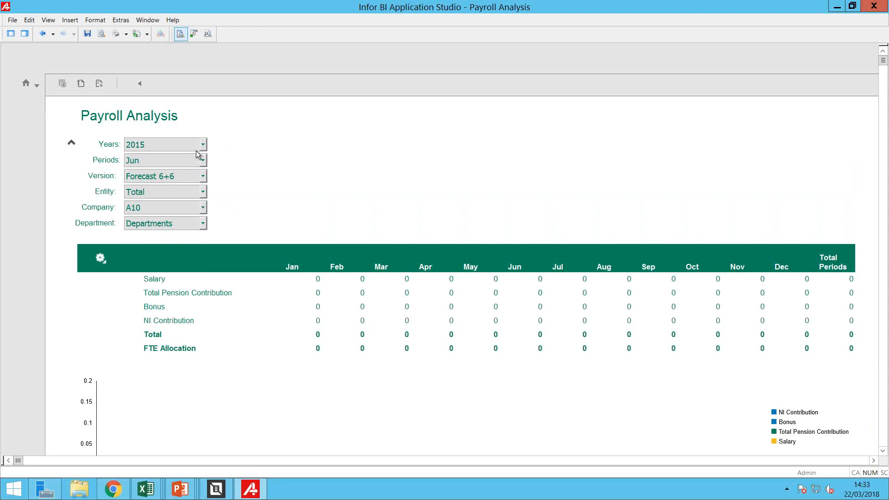
left_click(198, 146)
left_click(146, 194)
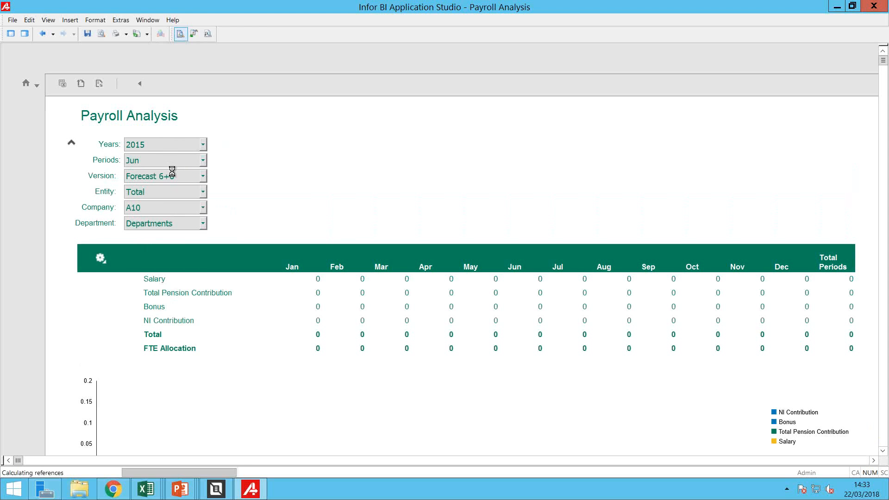
left_click(185, 176)
left_click(160, 203)
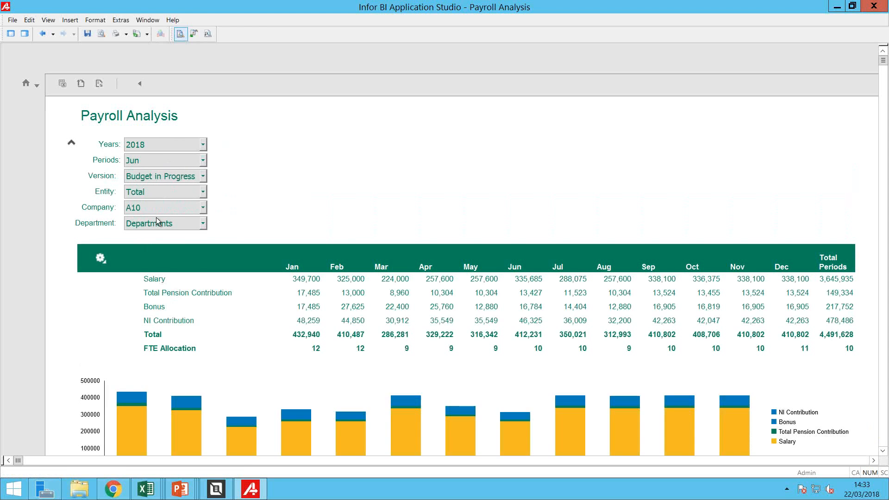
Look over the monthly payroll table and chart, and collapse the Payroll Analysis filters
scroll(331, 291, "down", 5)
scroll(331, 291, "up", 2)
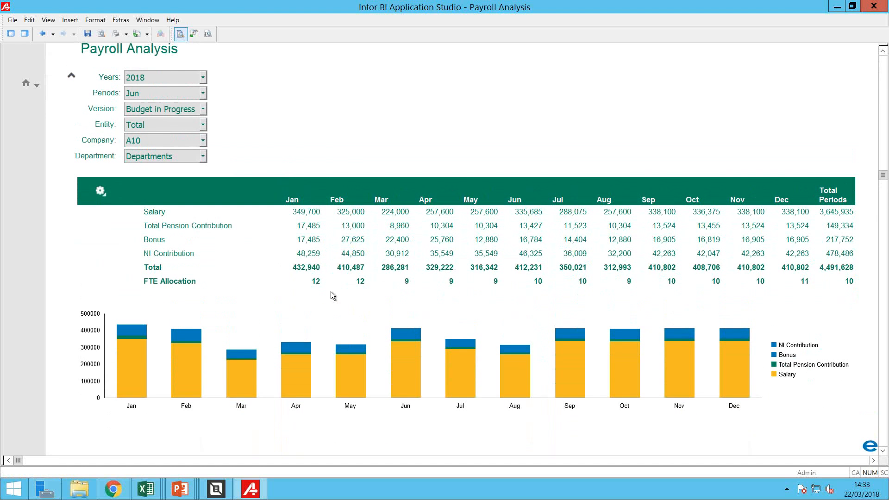
left_click(71, 75)
scroll(91, 127, "up", 3)
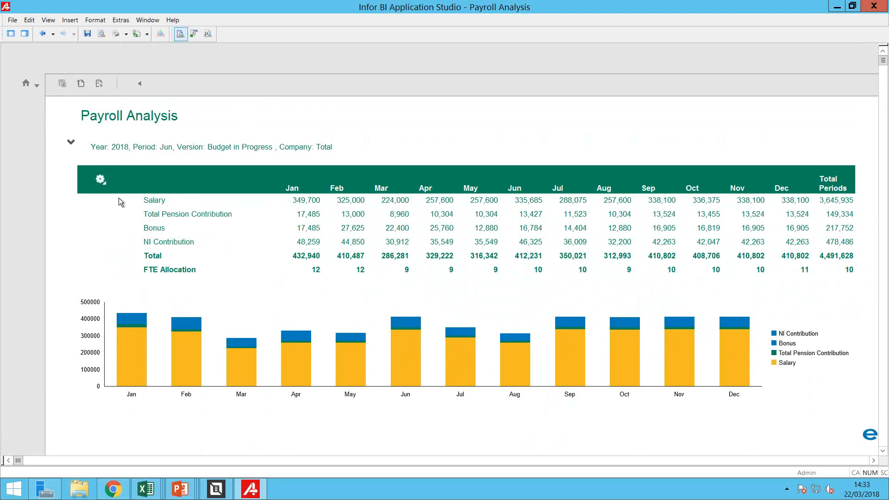
Return to the home page, open Adjust & Submit Forecast and set the revenue forecast period to May
left_click(26, 84)
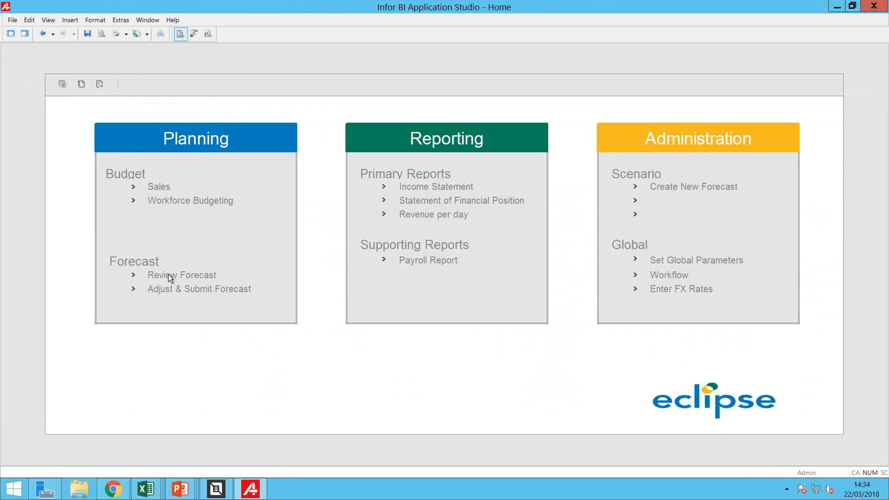
left_click(186, 292)
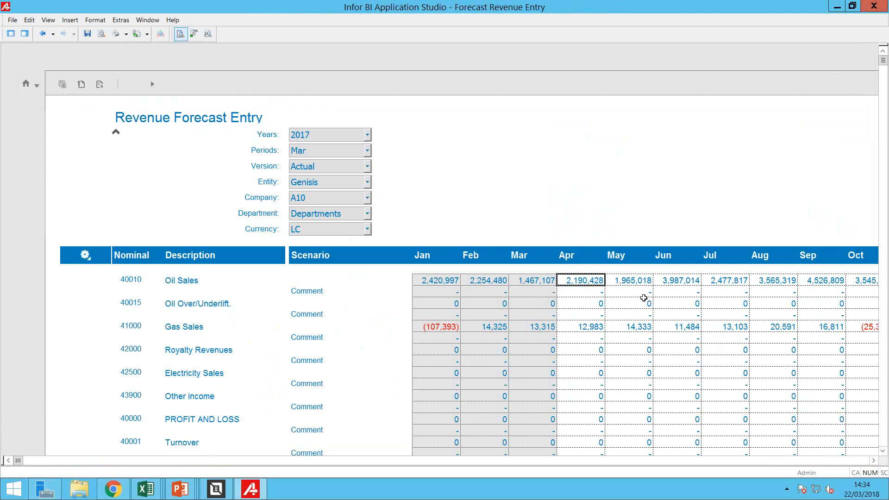
left_click(367, 150)
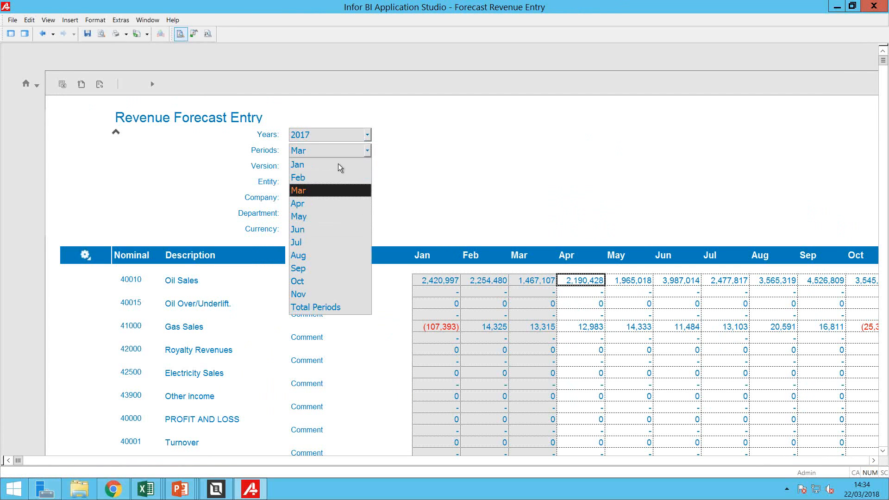
left_click(304, 216)
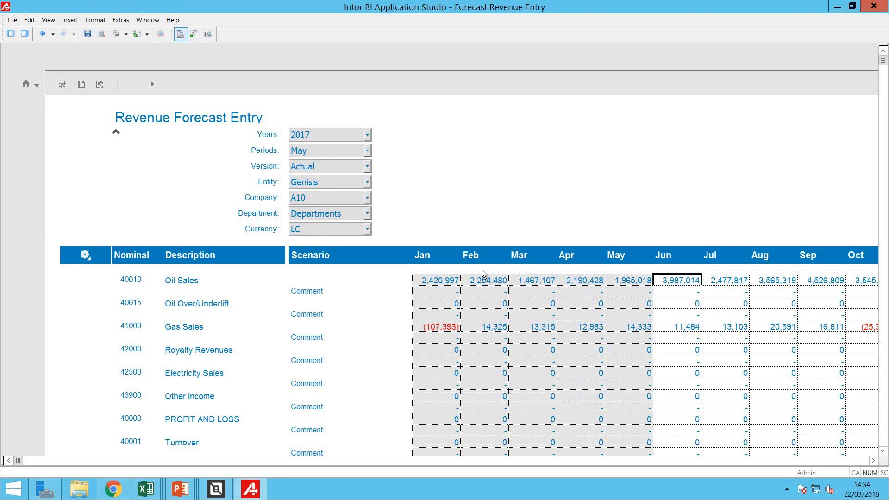
Increase the July Oil Sales forecast by 1,000,000
key("Right")
key("Left")
key("Right")
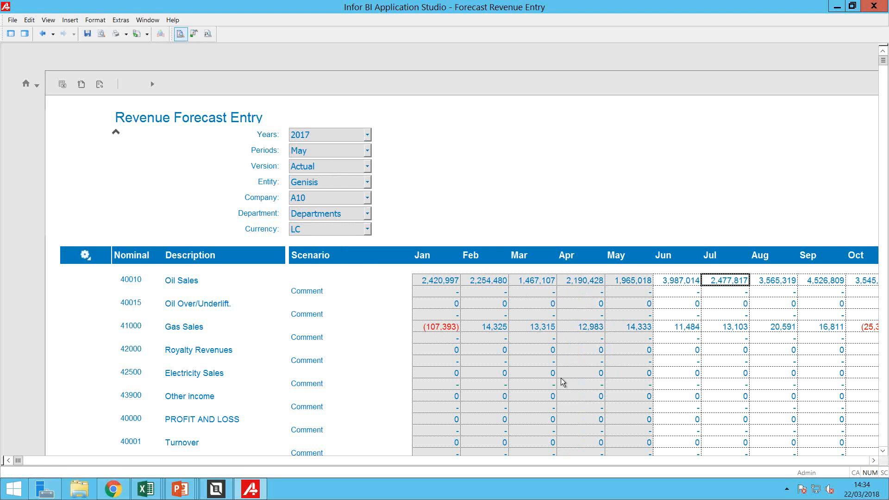
type("1000000")
key("Return")
Add the comment "Increased by 1 million because....." under the July Oil Sales figure
type("Inc")
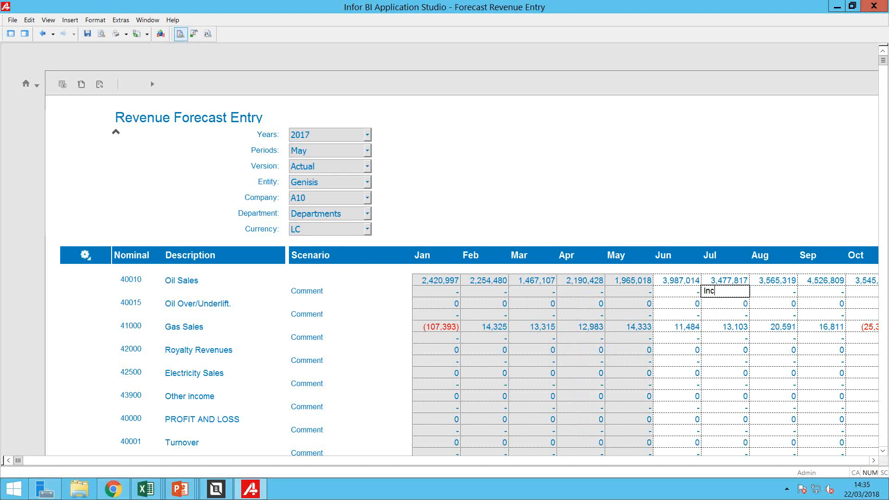
type("reased by 1 million becayuse")
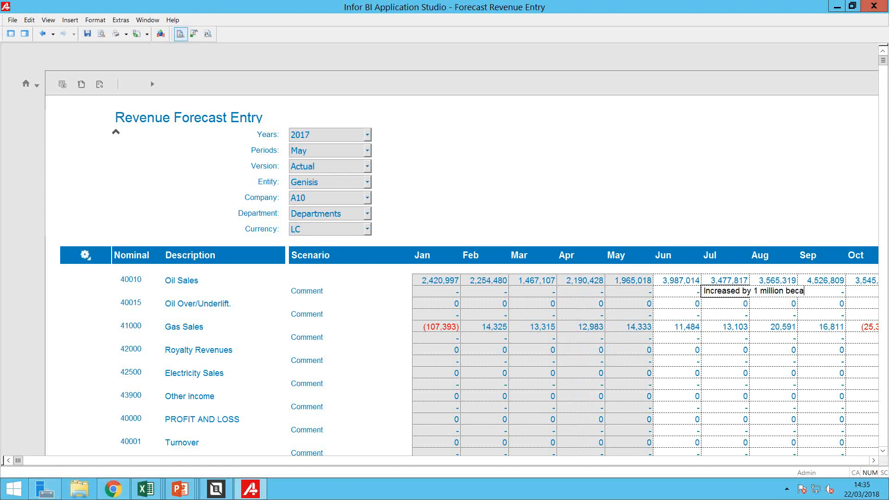
key("BackSpace")
key("BackSpace")
key("BackSpace")
key("BackSpace")
type("use.....")
key("Return")
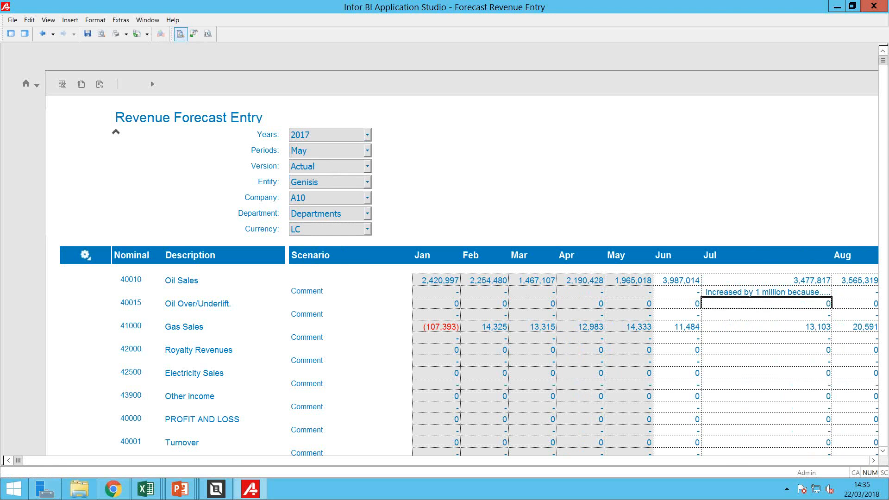
Switch the revenue forecast year to 2015 and back to 2017
left_click(367, 151)
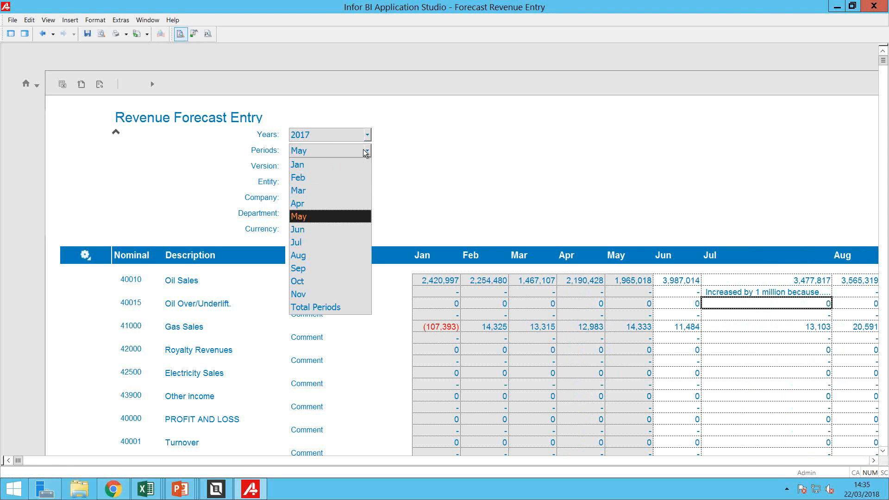
left_click(332, 134)
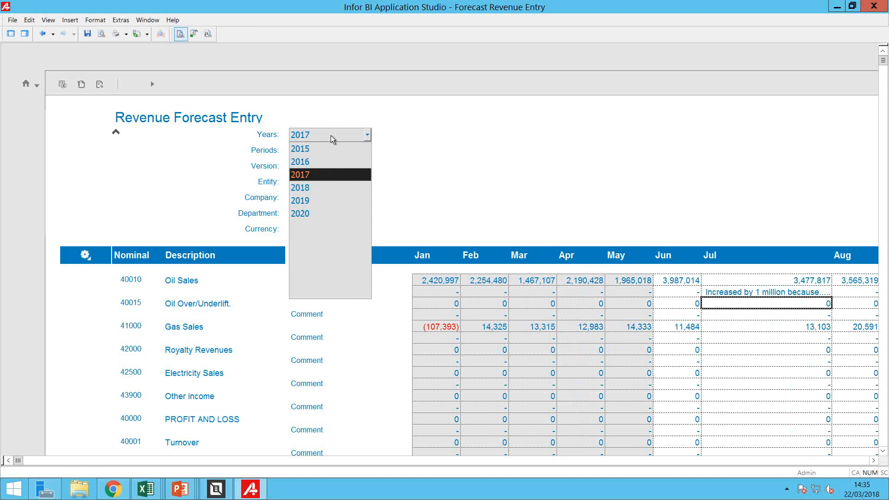
left_click(306, 149)
left_click(322, 134)
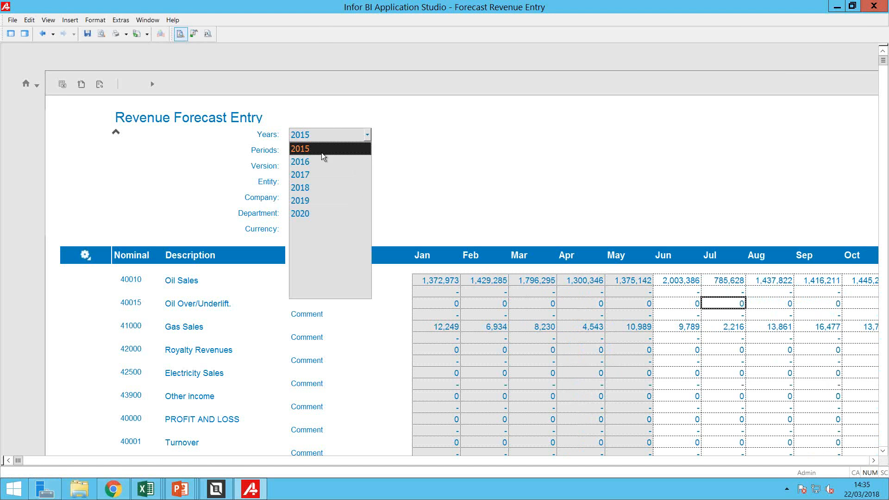
left_click(311, 174)
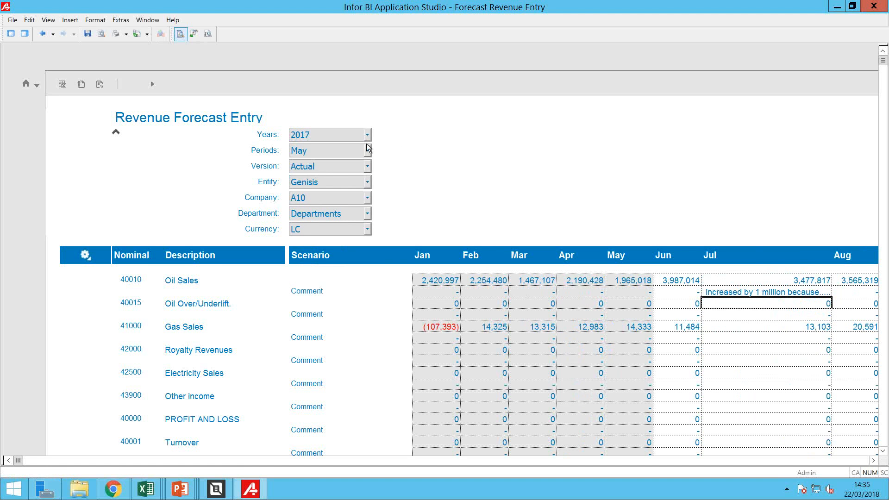
Collapse the filters of the Revenue Forecast Entry report
left_click(118, 135)
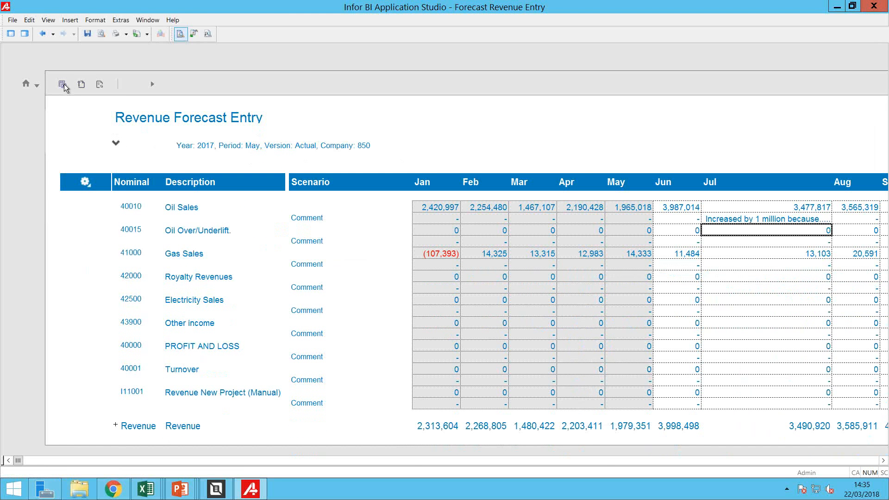
Export the Revenue Forecast Entry report to an Excel workbook, open it and fit the January column to its figures
left_click(63, 84)
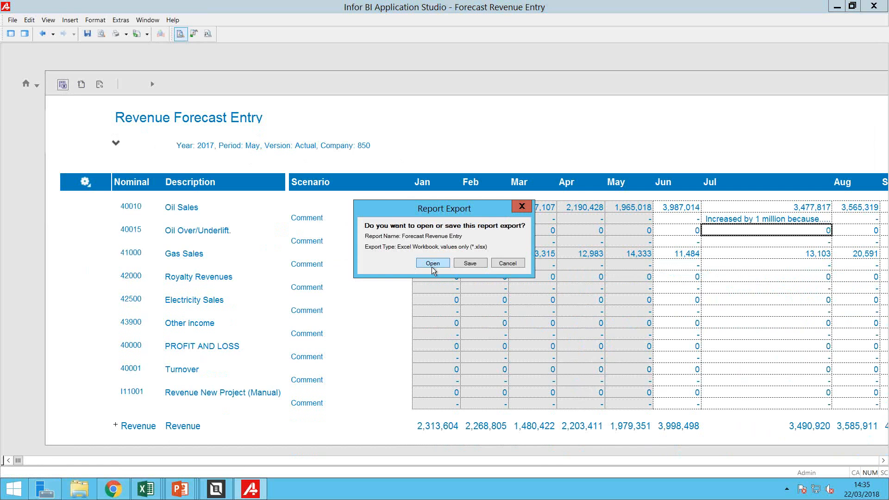
left_click(432, 266)
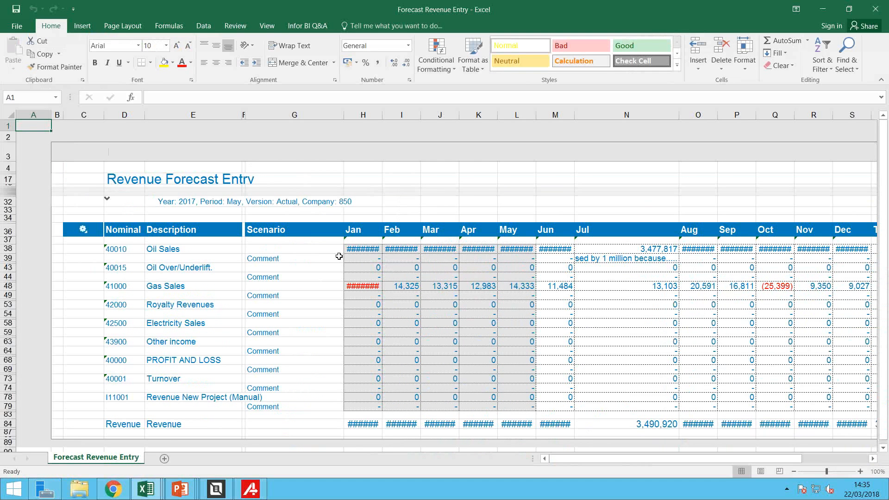
double_click(380, 117)
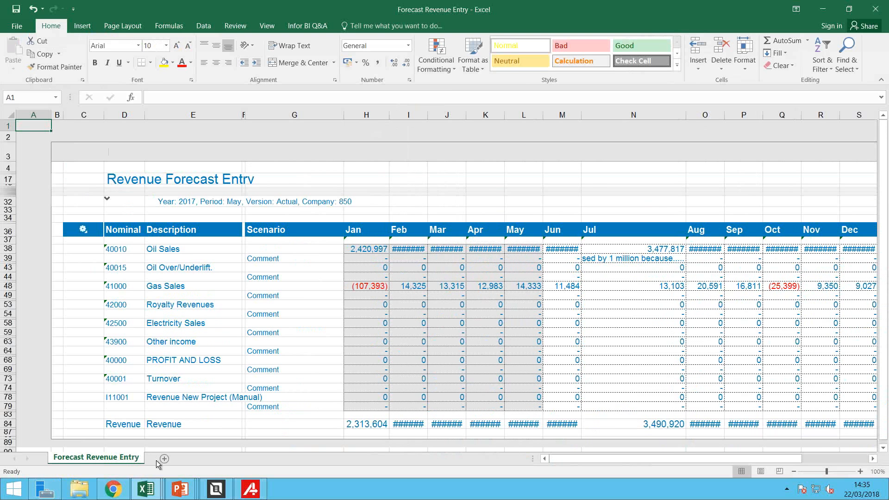
Switch back to Infor BI Application Studio and view the revenue forecast for All Companies and the All Cost Centre entity
left_click(250, 489)
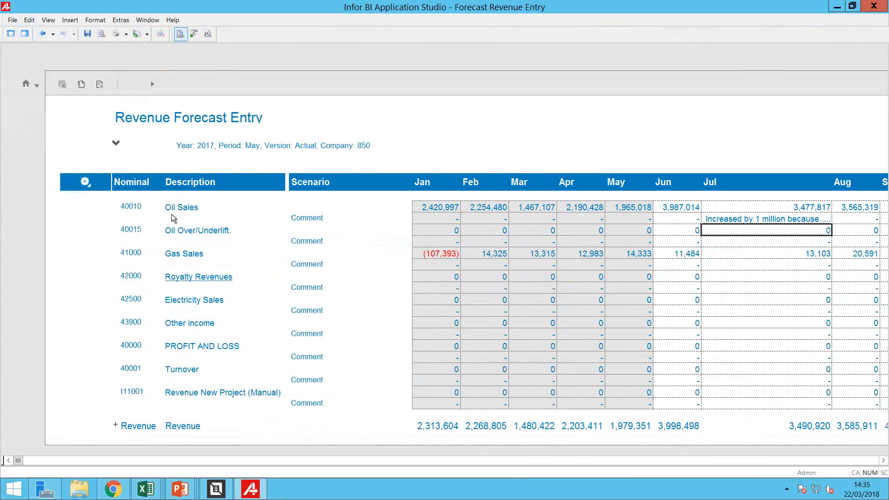
left_click(116, 144)
left_click(367, 198)
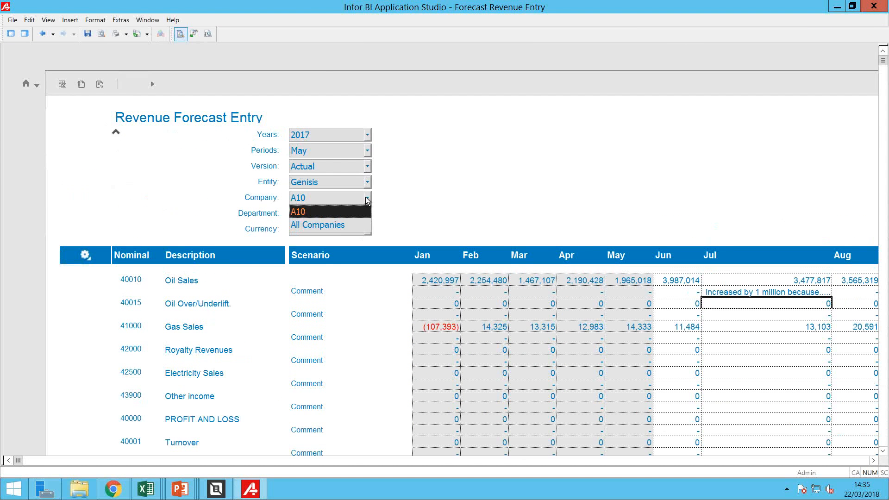
left_click(338, 225)
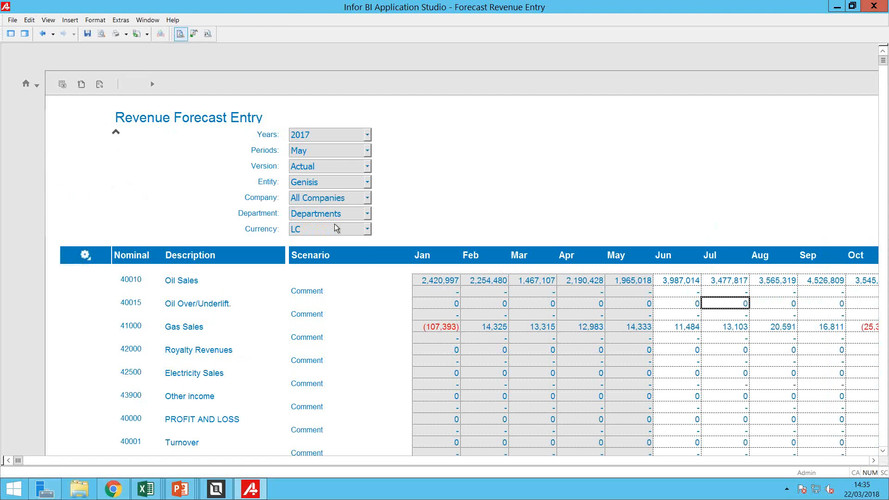
left_click(367, 183)
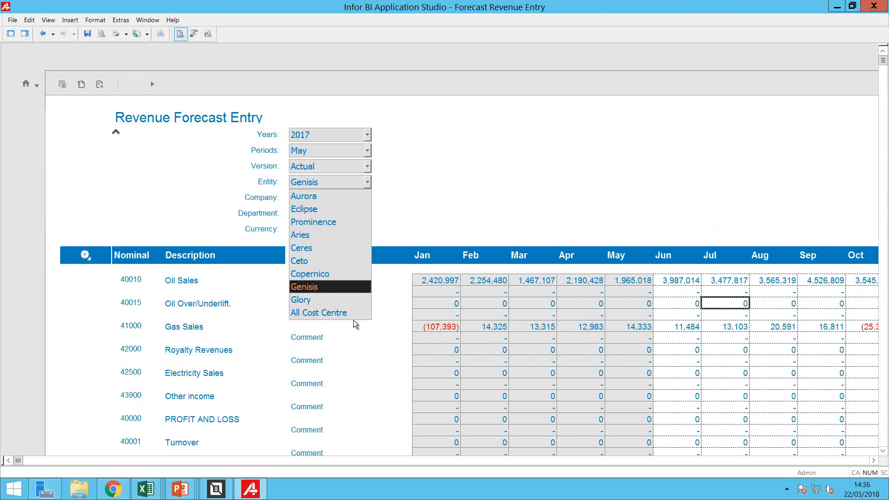
left_click(333, 313)
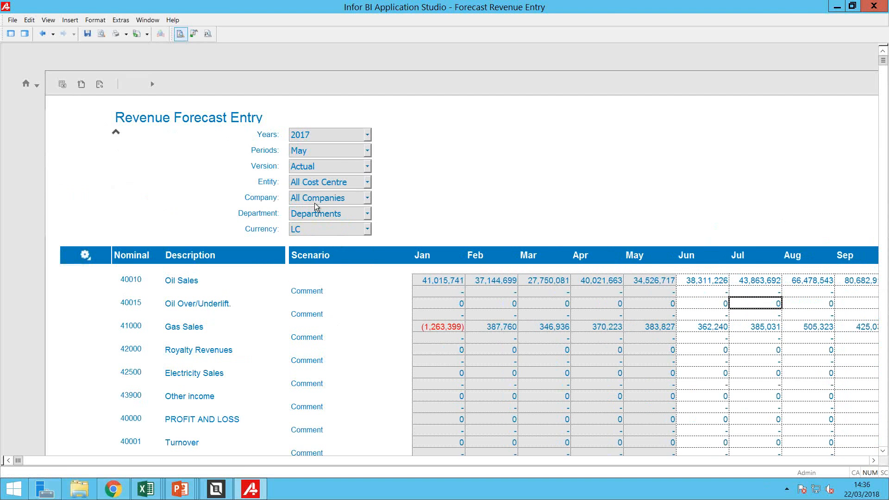
Set the revenue forecast's entity to Genisis and its company to A10
left_click(367, 186)
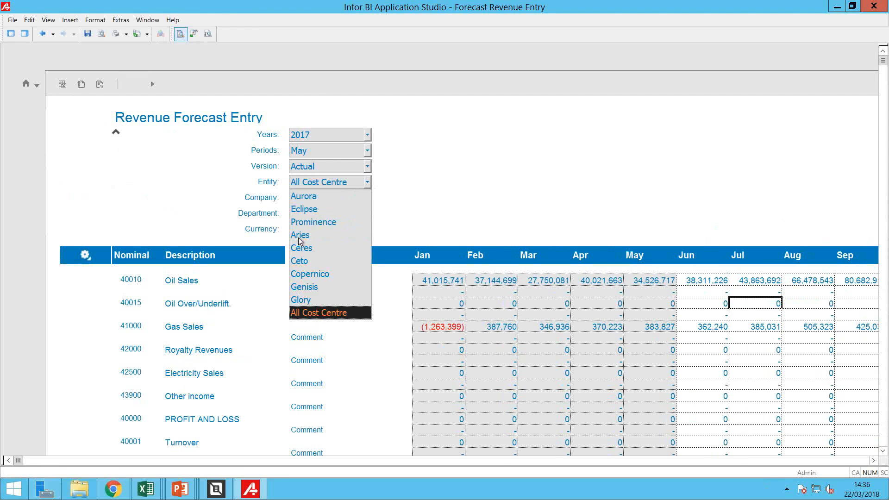
left_click(321, 289)
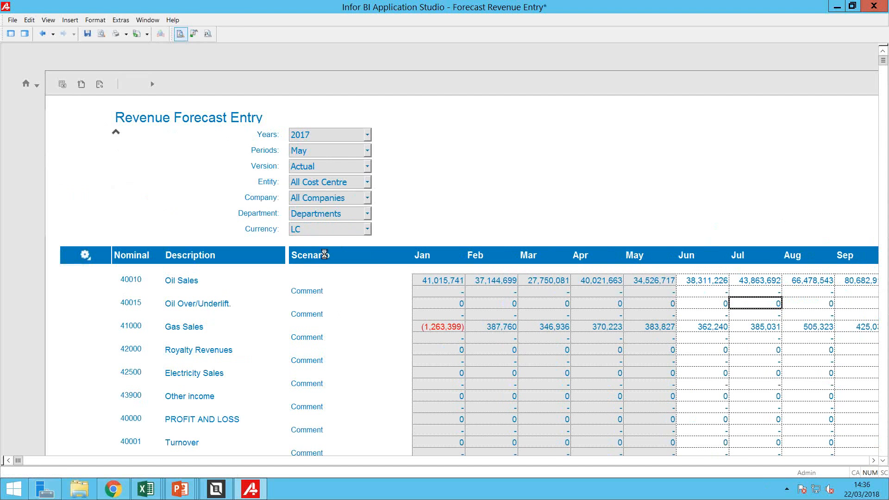
left_click(347, 199)
left_click(298, 211)
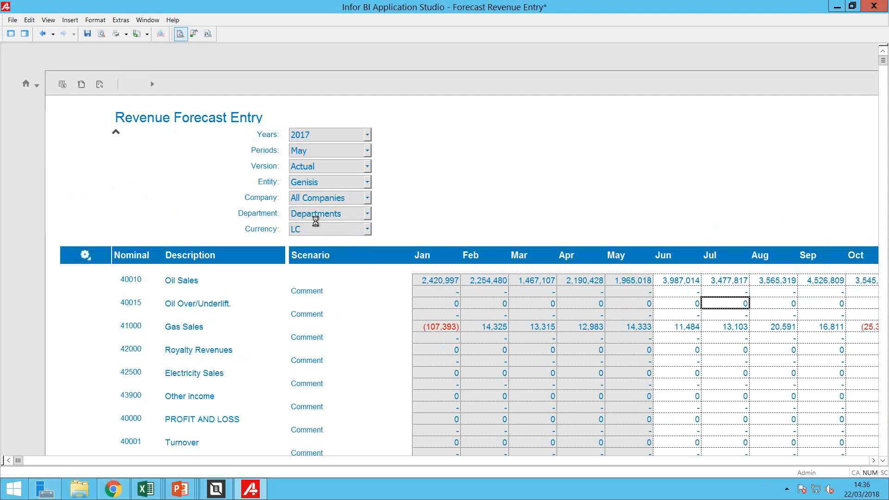
Filter the revenue forecast to department 165 and set its currency to Sterling
left_click(334, 214)
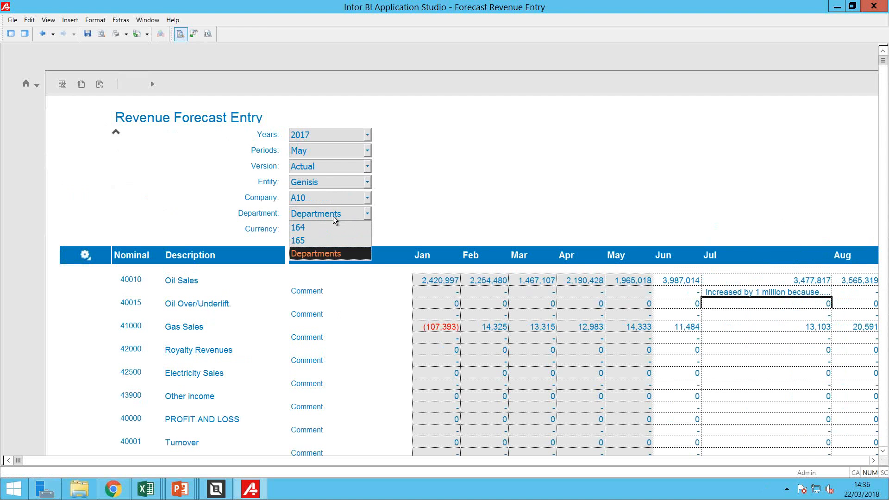
left_click(301, 241)
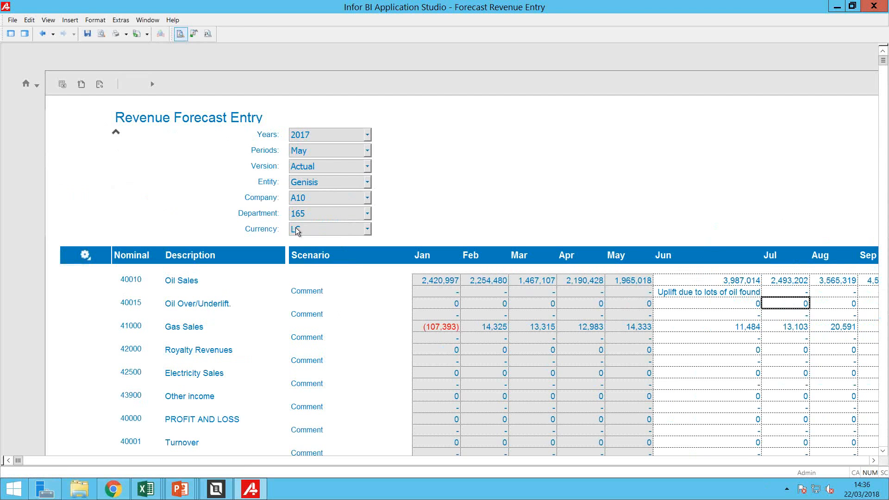
left_click(316, 229)
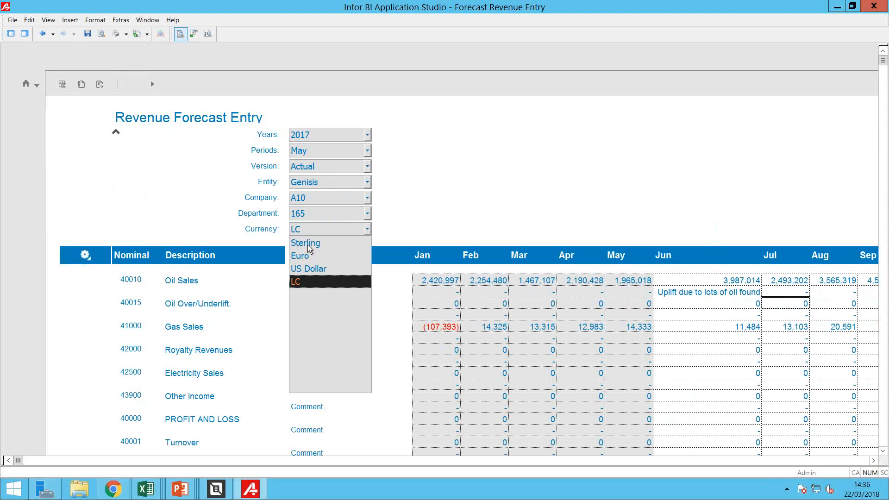
left_click(309, 245)
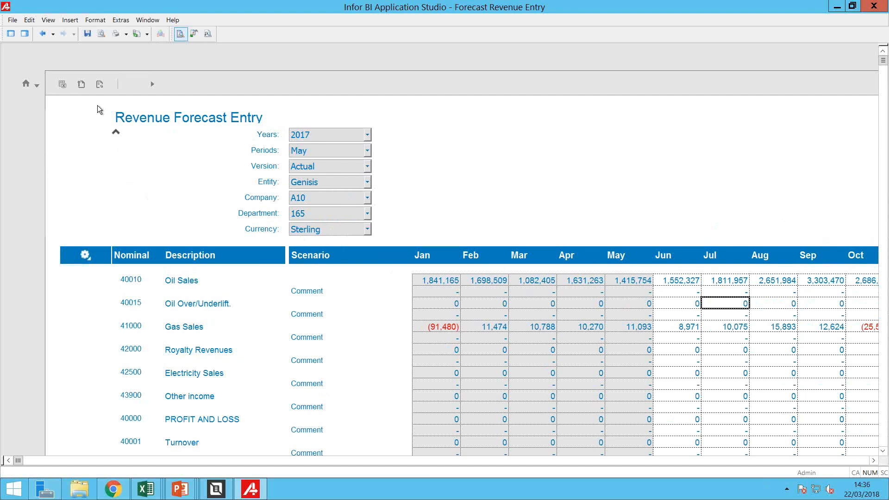
Return to the home page, open the Income Statement report and show its monthly time analysis
left_click(27, 85)
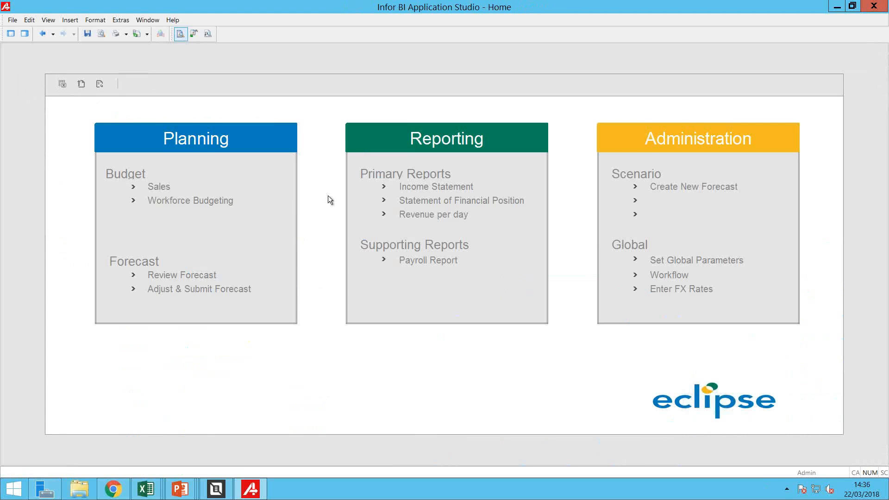
left_click(435, 187)
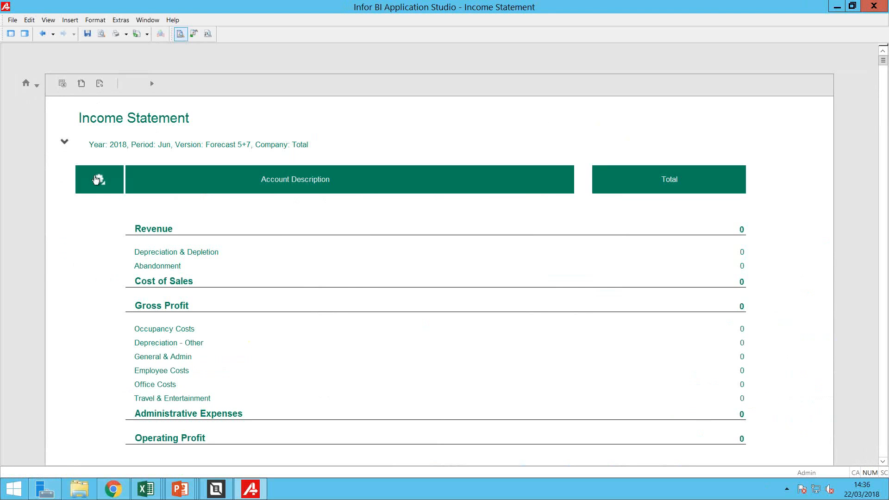
left_click(99, 180)
left_click(141, 188)
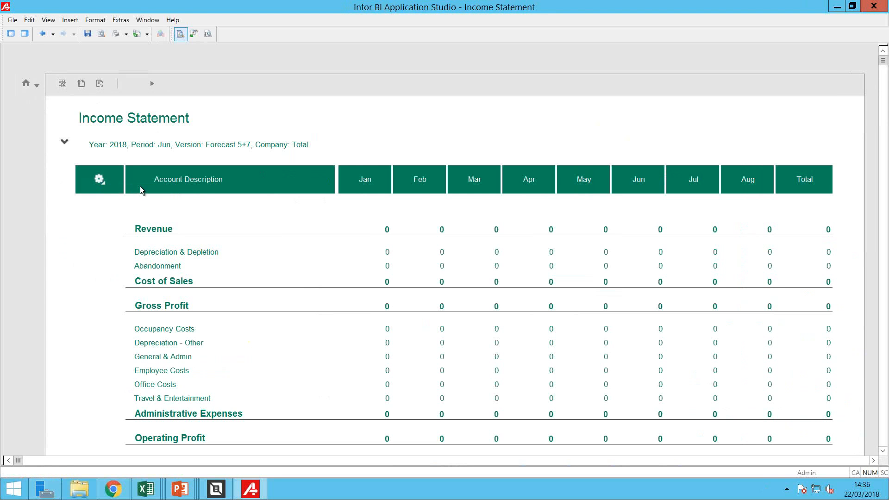
Expand the Income Statement filters, set the department to Departments and the year to 2017
left_click(64, 143)
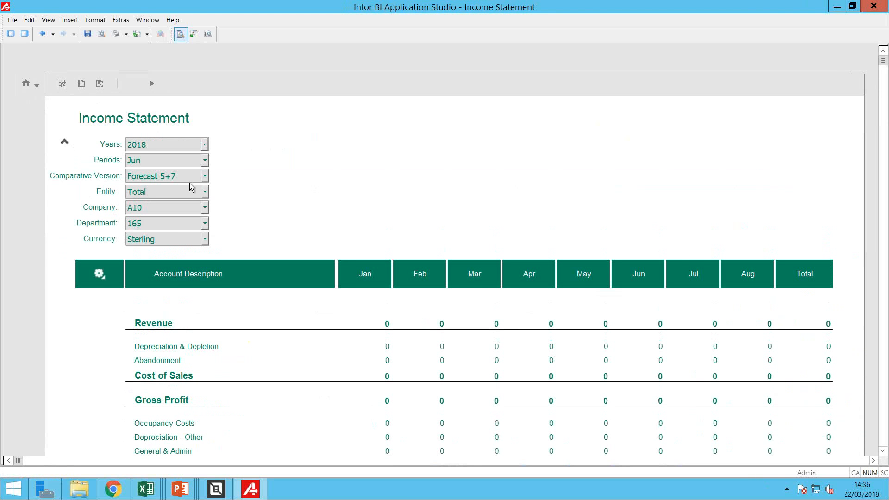
left_click(204, 208)
left_click(285, 218)
left_click(203, 224)
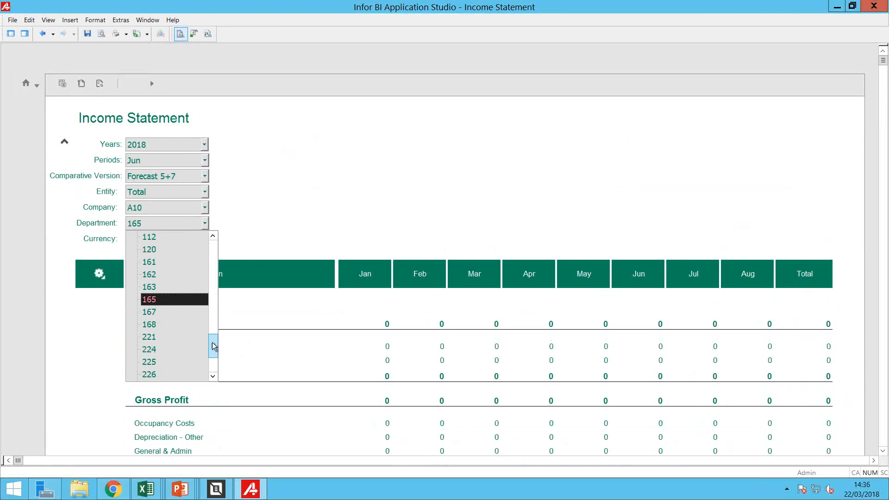
left_click_drag(209, 353, 202, 387)
left_click_drag(211, 357, 214, 246)
left_click(156, 240)
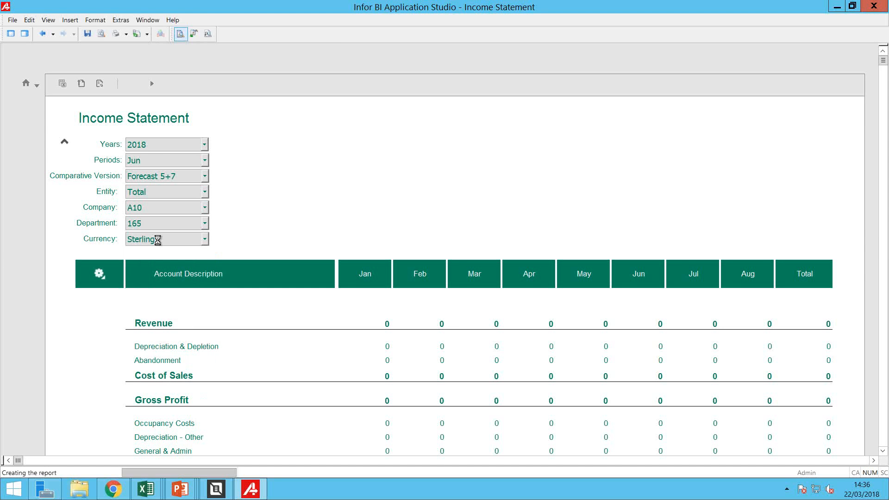
left_click(162, 149)
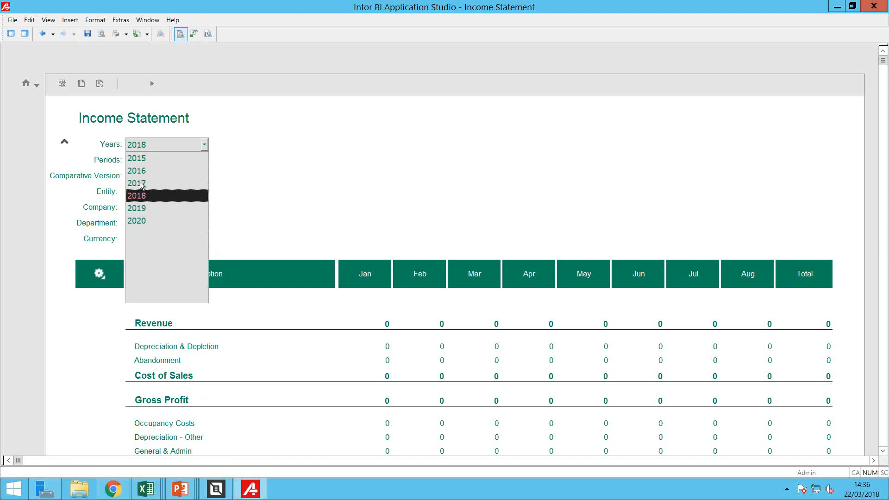
left_click(152, 185)
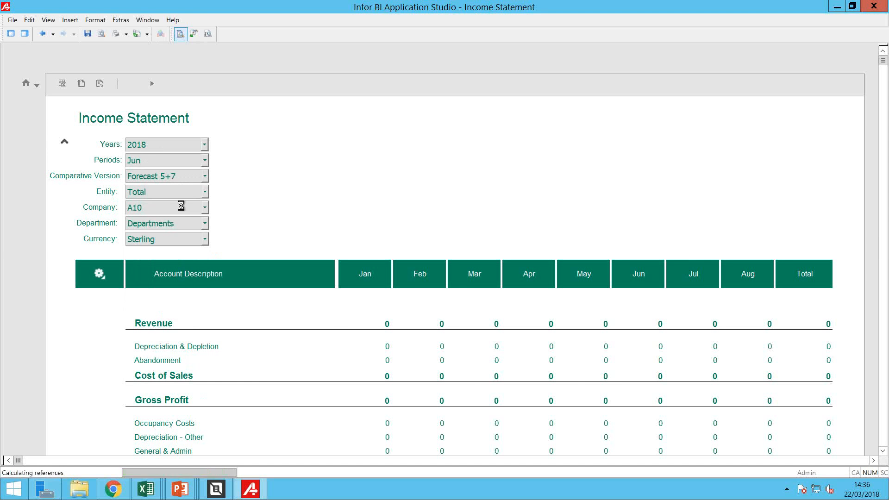
Show the comparative columns in the Income Statement and set the period to Mar
left_click(108, 275)
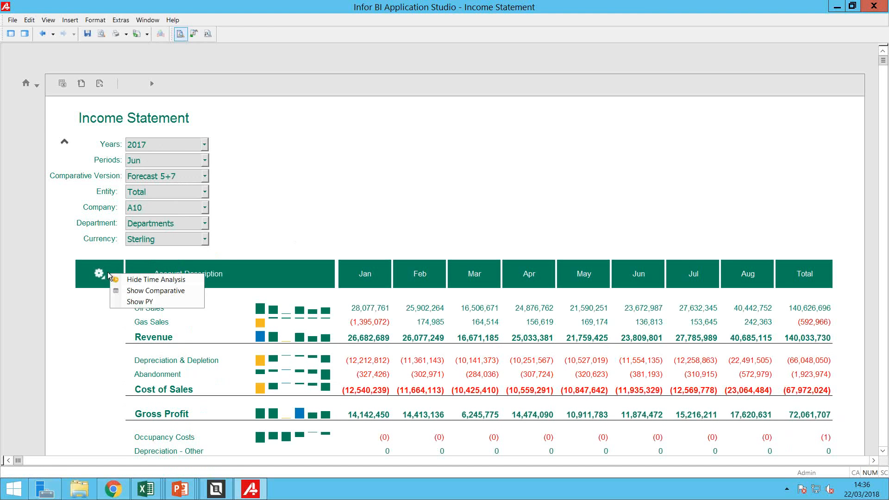
left_click(168, 292)
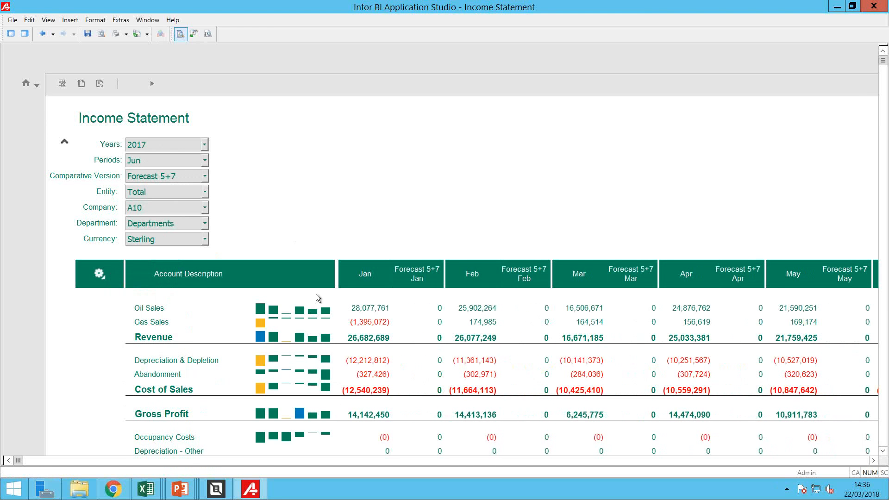
left_click(167, 162)
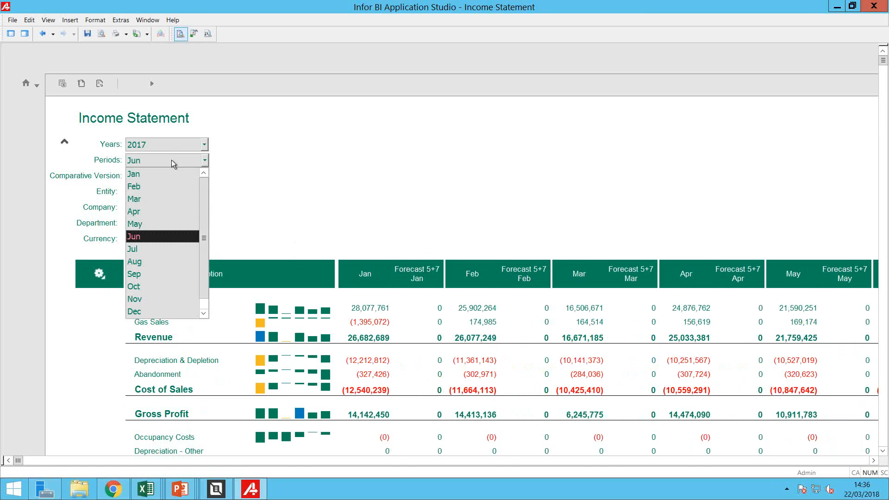
left_click(135, 200)
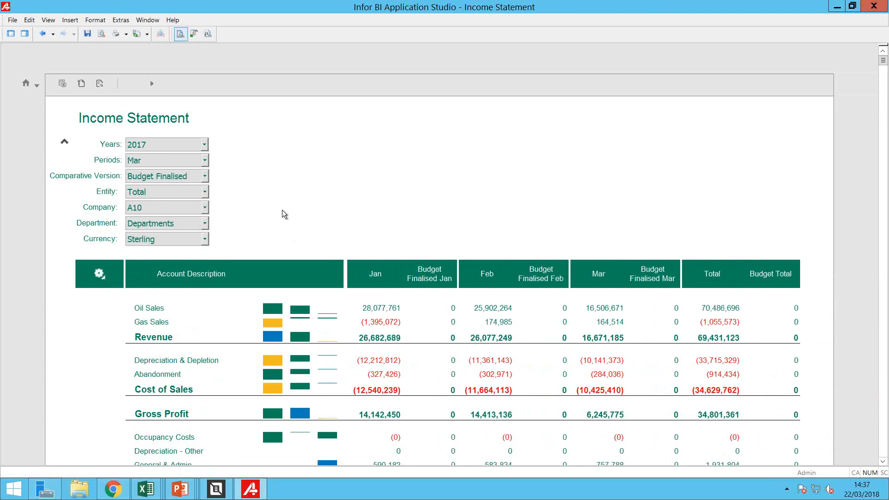
left_click(171, 179)
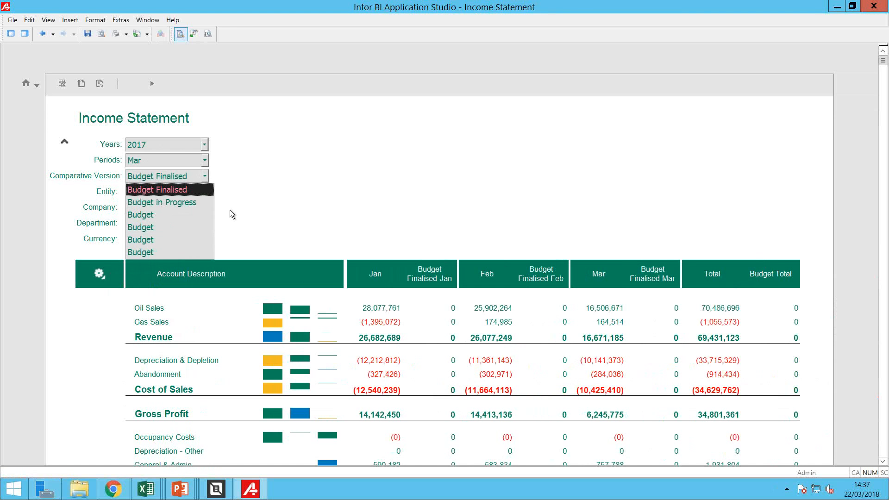
left_click(282, 204)
left_click(184, 177)
left_click(341, 221)
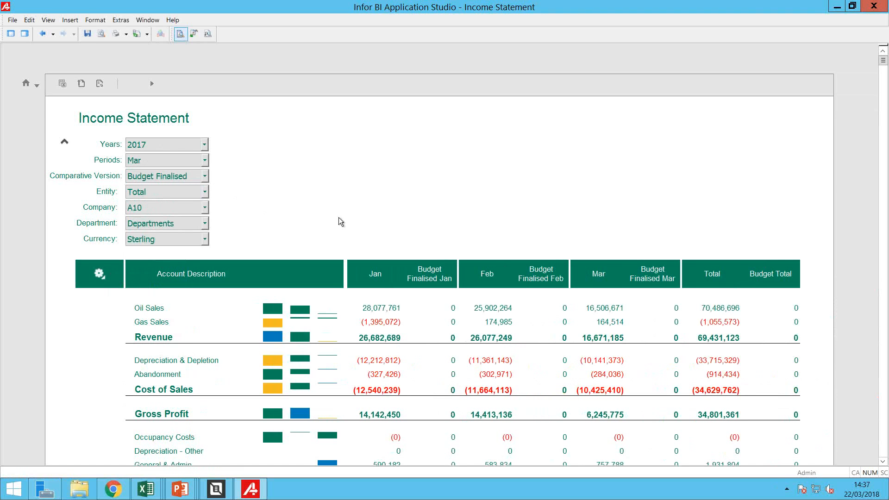
Set the Income Statement's company to All Companies and its currency to LC
left_click(204, 208)
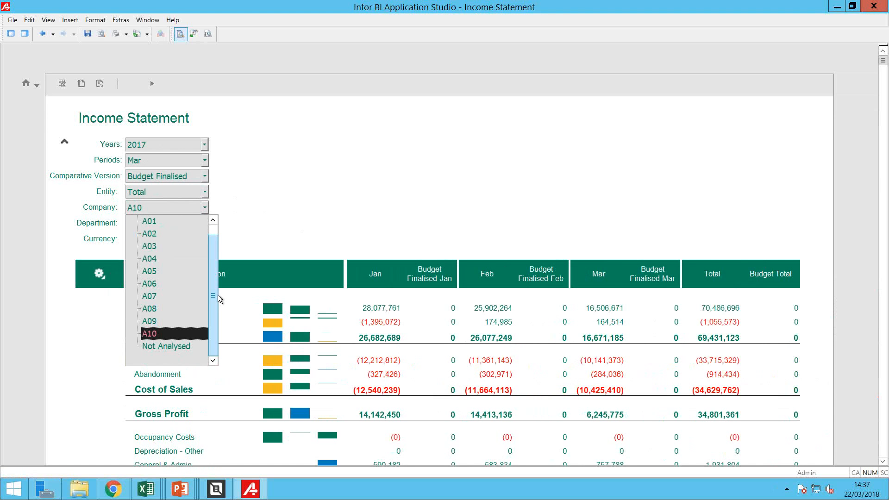
left_click_drag(213, 294, 203, 254)
left_click(165, 221)
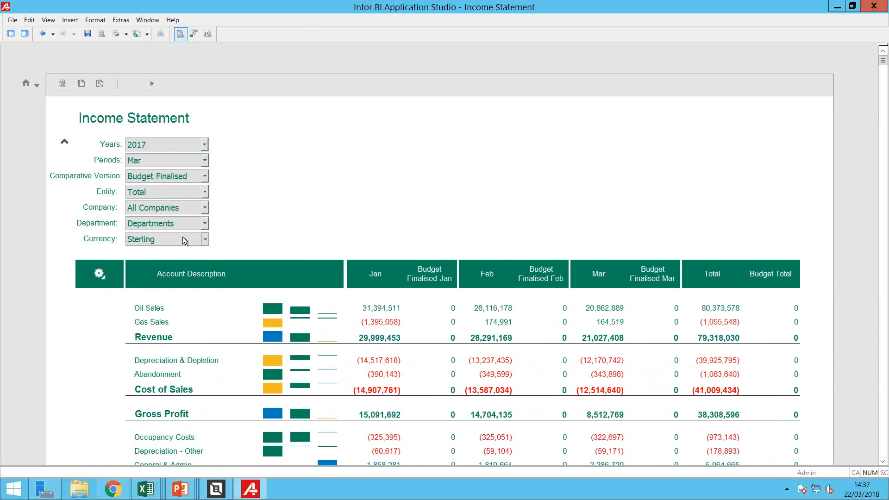
left_click(204, 239)
left_click(134, 292)
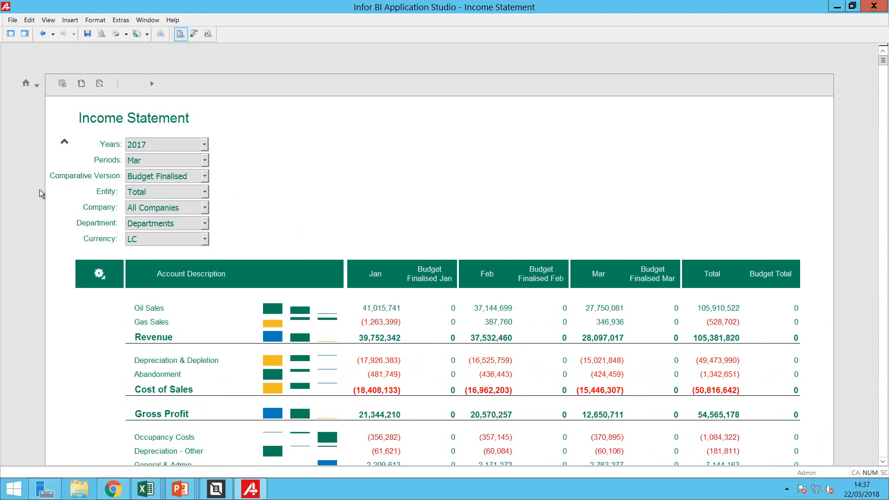
Return to the home page, open Create New Forecast and choose Base as the new version's type
left_click(26, 84)
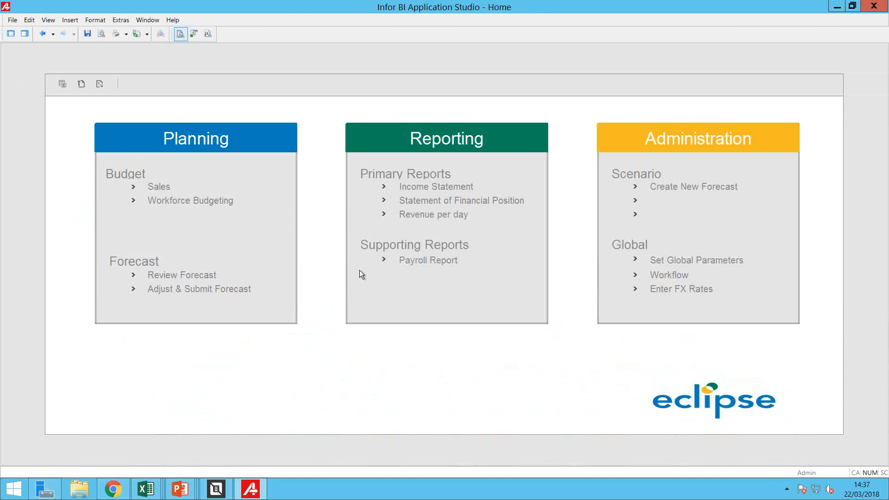
left_click(686, 188)
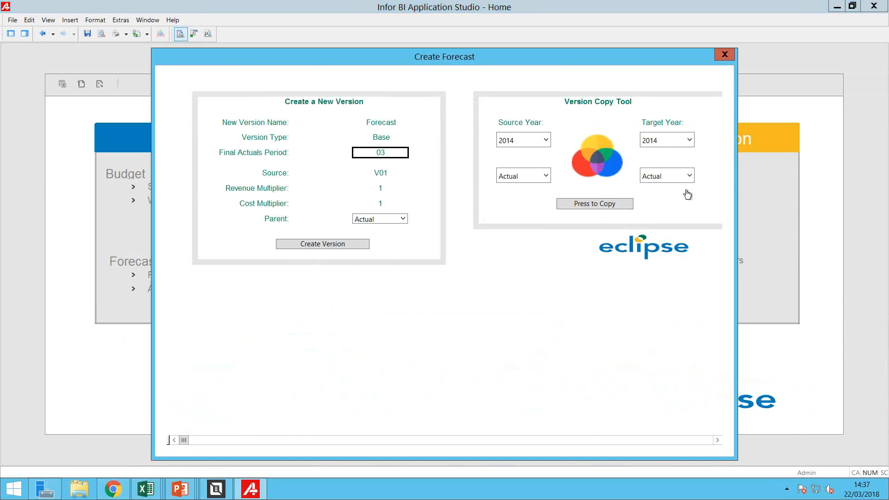
left_click(376, 124)
left_click(393, 132)
left_click(375, 138)
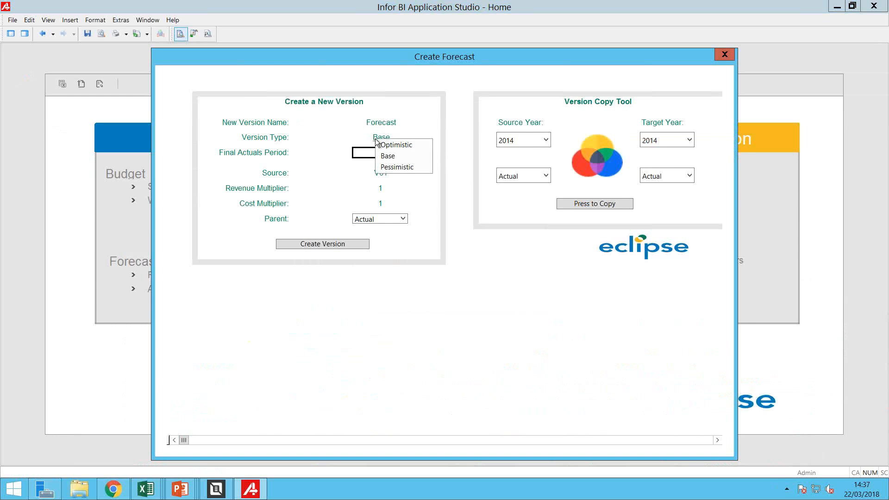
left_click(403, 156)
left_click(381, 139)
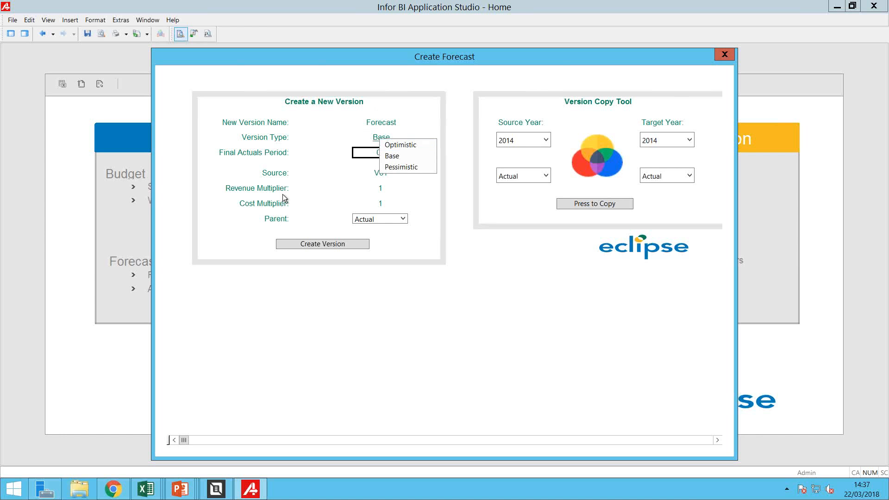
left_click(397, 159)
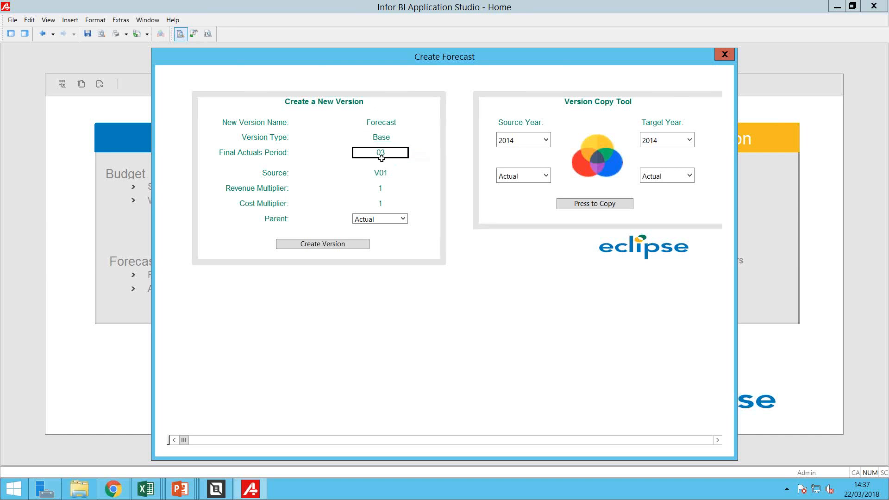
Create the forecast version with final actuals period 03 and parent Forecasts, and close the Create Forecast window
type("03")
left_click(428, 212)
left_click(400, 219)
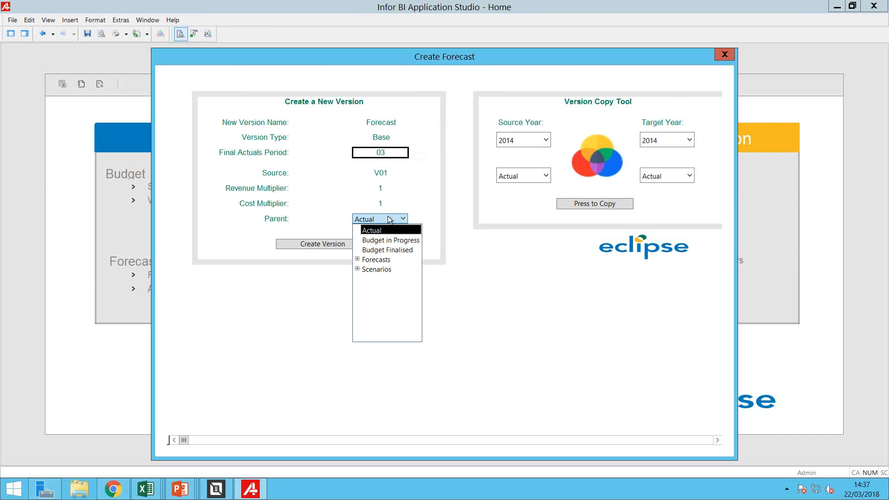
left_click(379, 260)
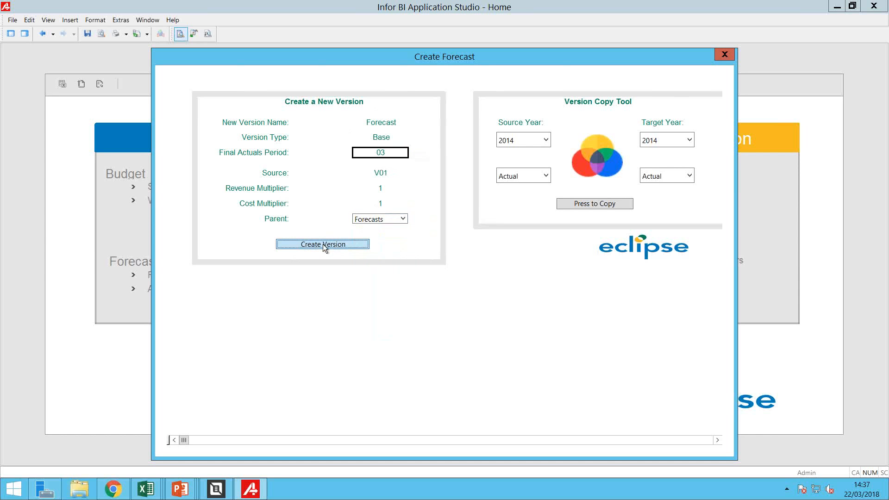
left_click(324, 243)
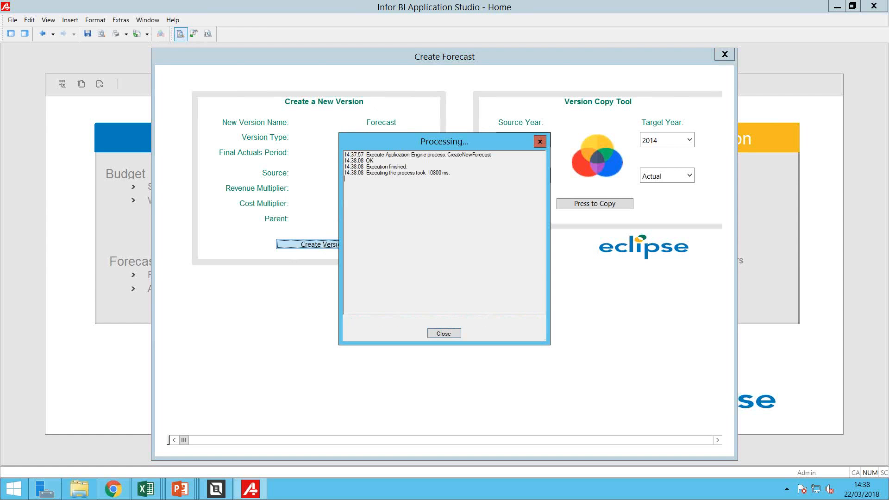
left_click(444, 335)
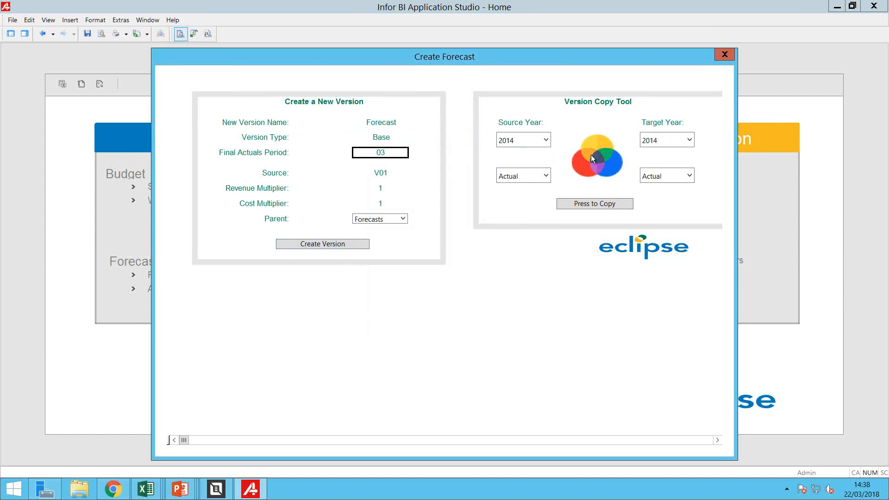
left_click(726, 55)
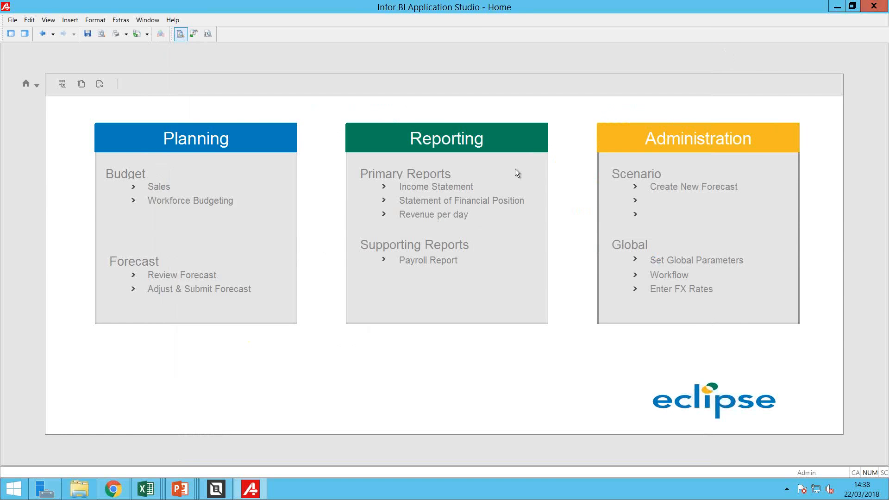
Open the Income Statement report, expand its filters and set the period to Jan
left_click(421, 187)
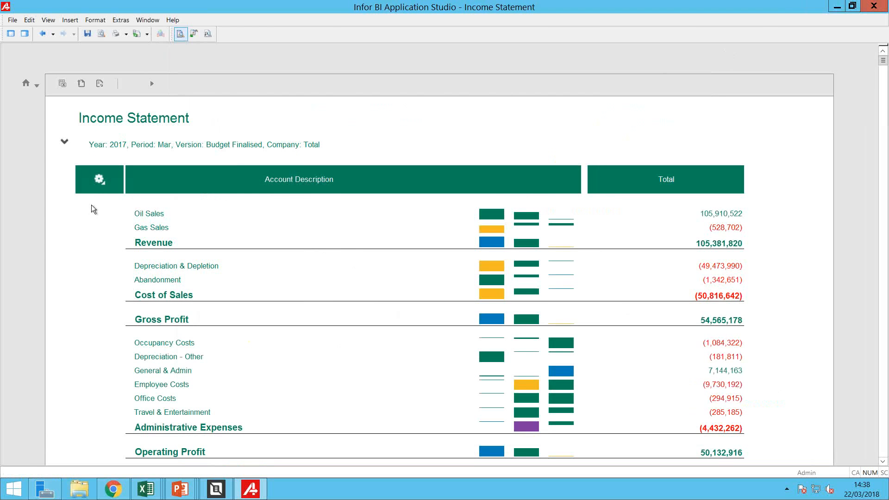
left_click(66, 143)
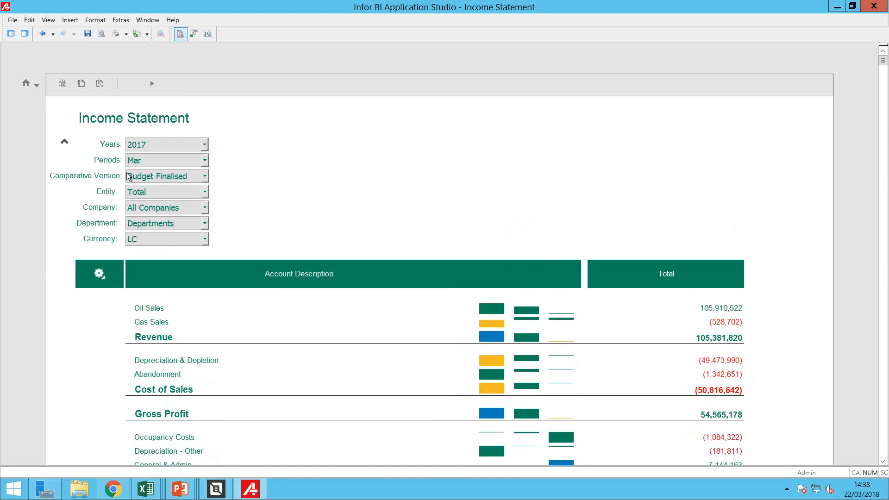
left_click(204, 176)
left_click(257, 165)
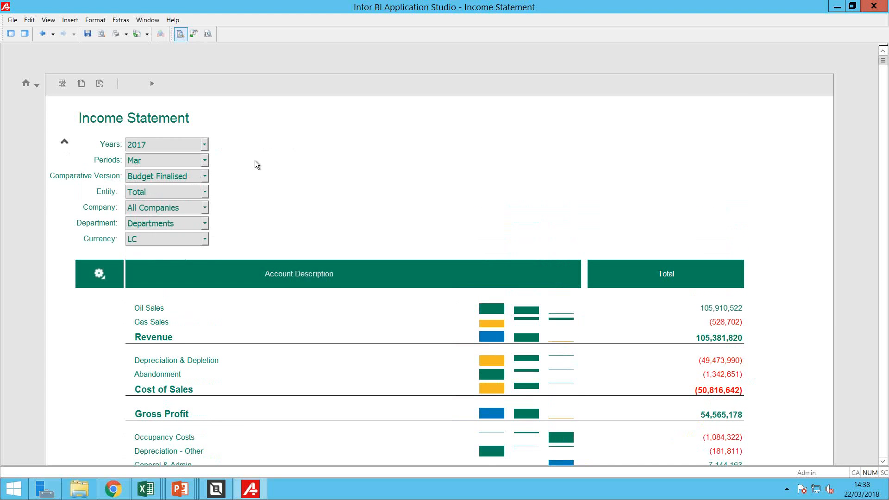
left_click(204, 160)
left_click(142, 176)
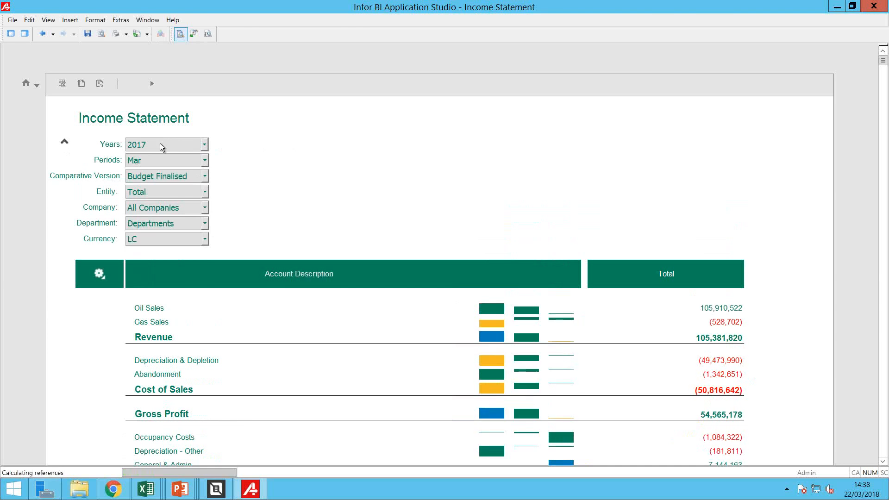
left_click(161, 162)
left_click(260, 178)
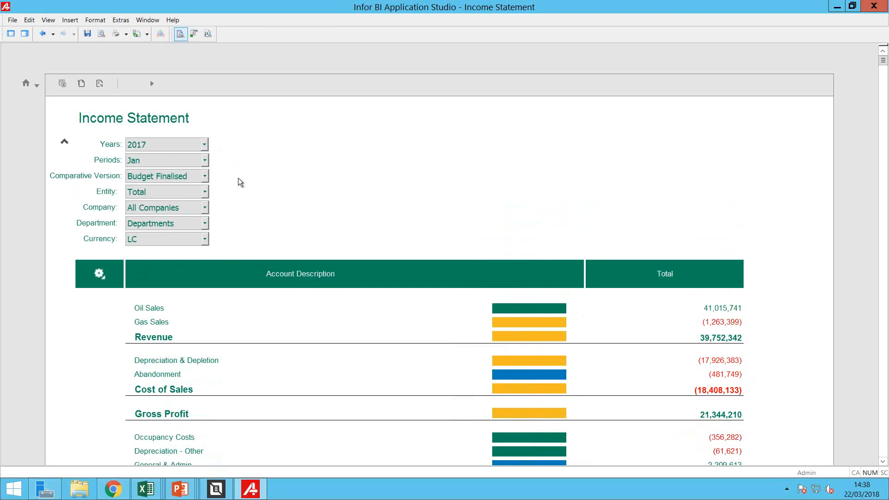
Try Forecast 1+11 as the Income Statement's comparative version, restore Mar and Budget Finalised, and collapse the filters
left_click(204, 176)
left_click(161, 187)
left_click(169, 162)
left_click(153, 189)
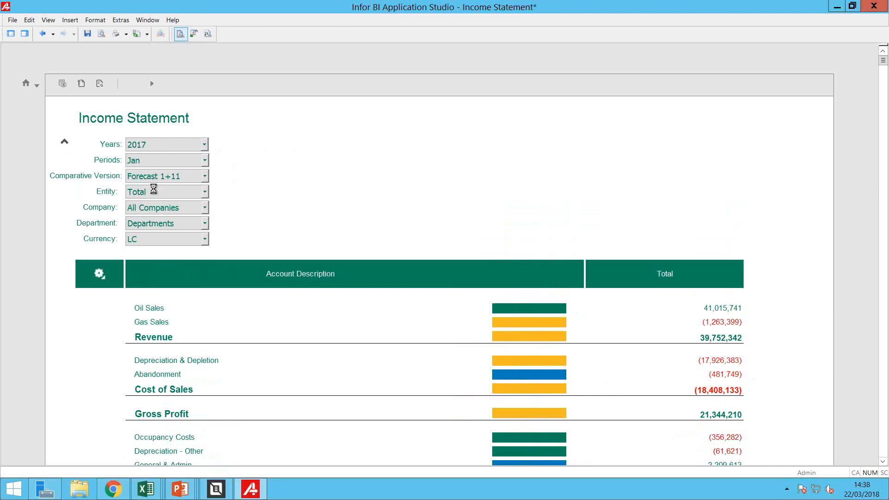
left_click(204, 176)
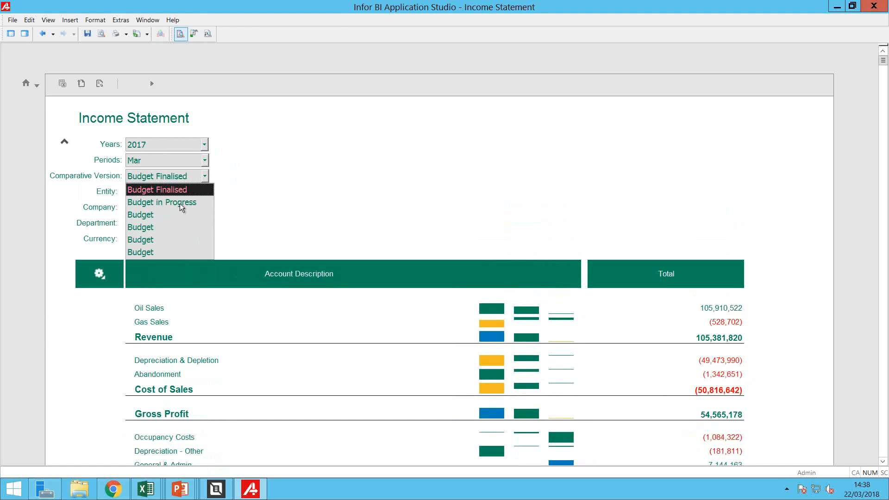
left_click(286, 186)
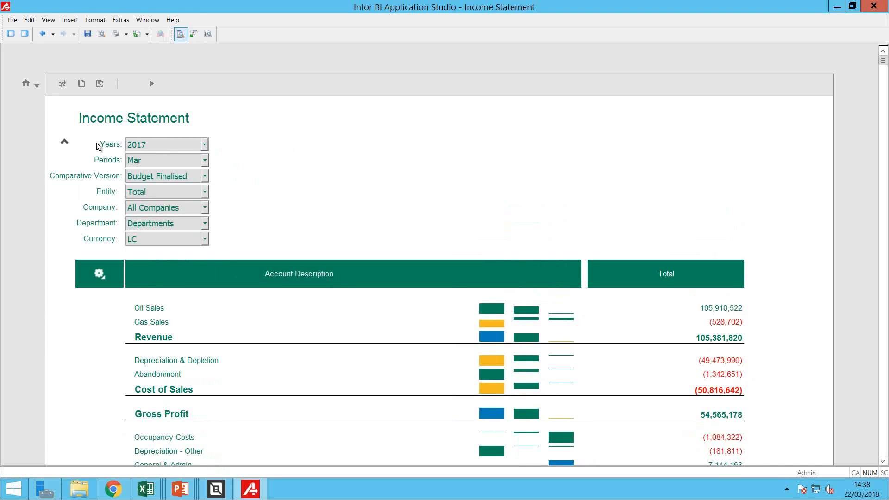
left_click(66, 143)
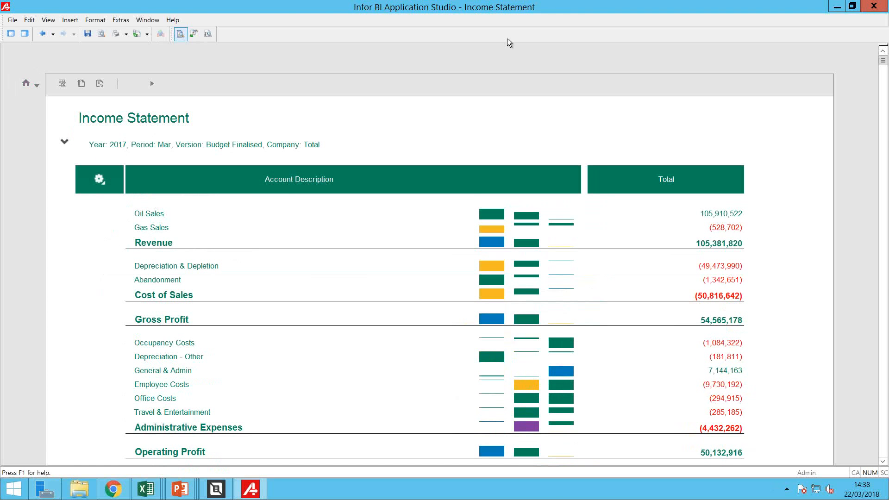
Switch to Infor BI Dashboards in Chrome, dismiss the expired-session notice and sign in with the user name and account password
mouse_move(573, 4)
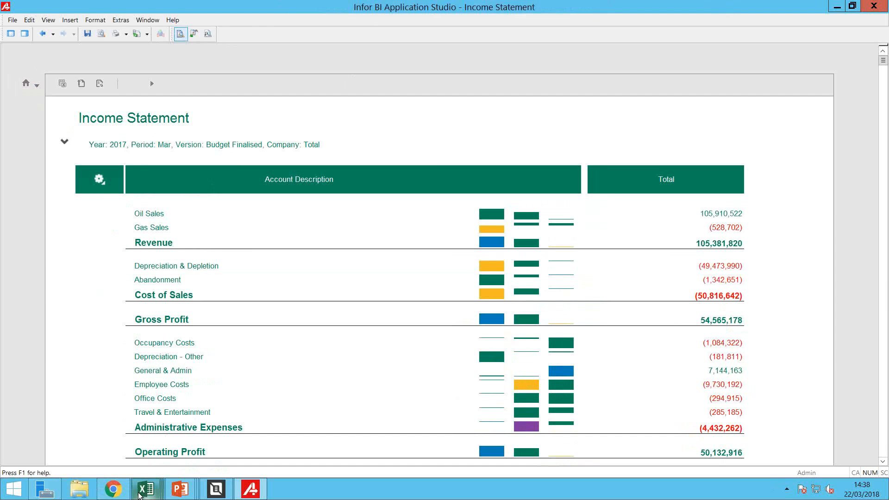
left_click(113, 490)
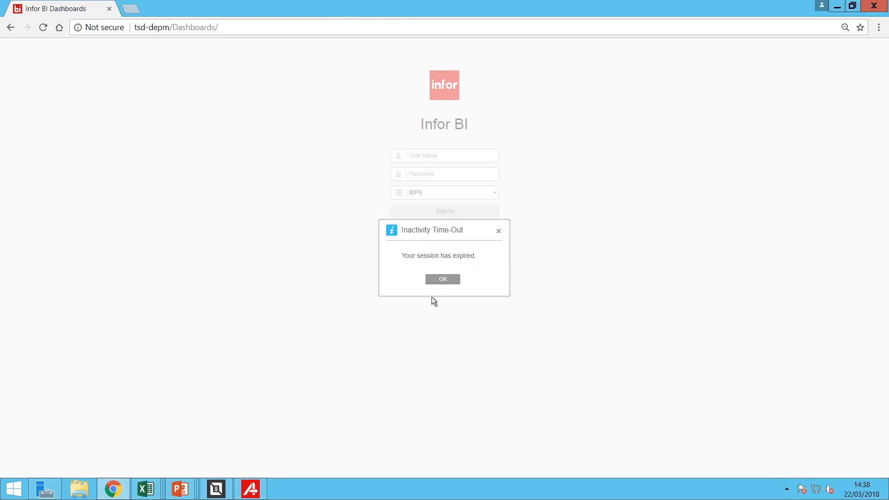
left_click(441, 280)
left_click(417, 154)
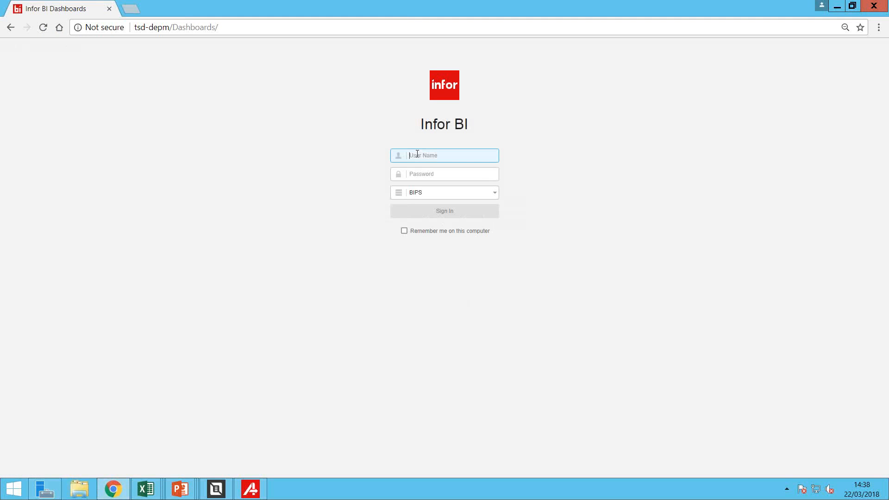
type("ad")
key("Tab")
type("•")
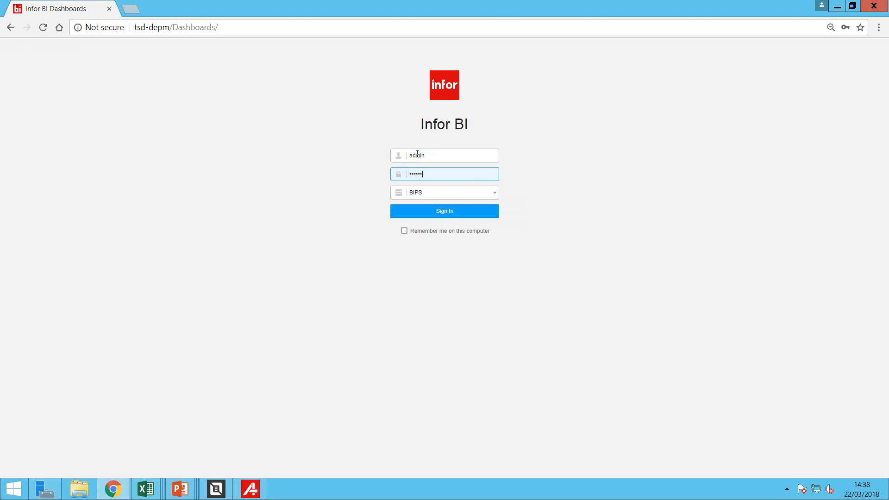
left_click(449, 212)
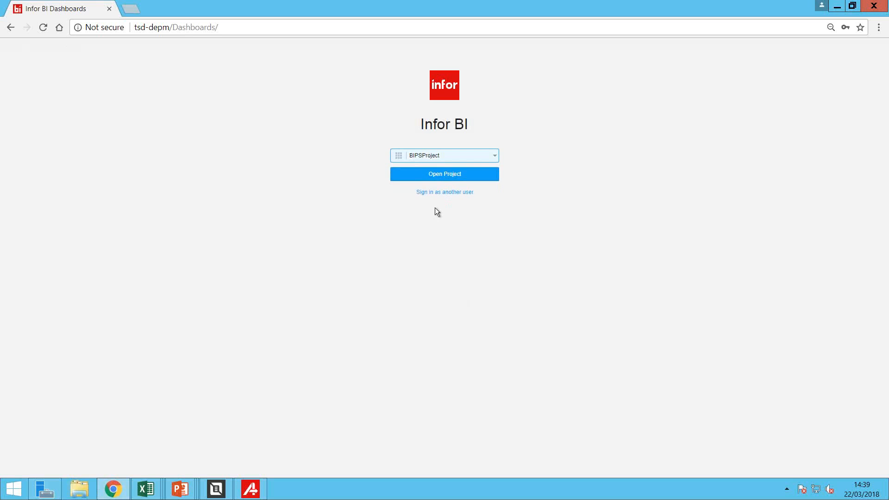
Open the BIPSProject project and expand the filters of its Income Statement report
left_click(434, 176)
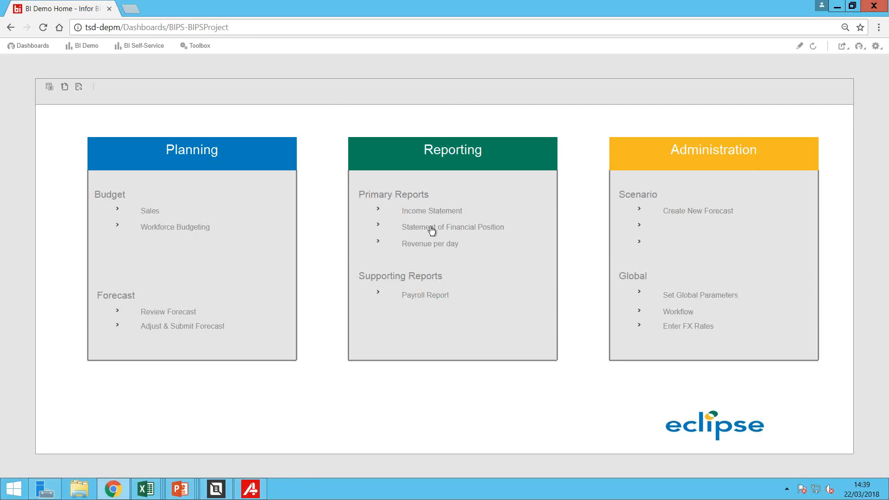
left_click(428, 212)
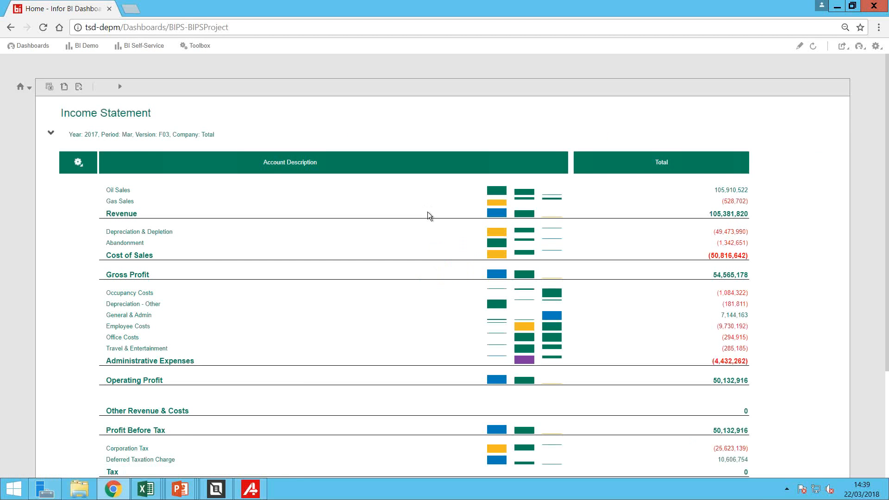
left_click(51, 132)
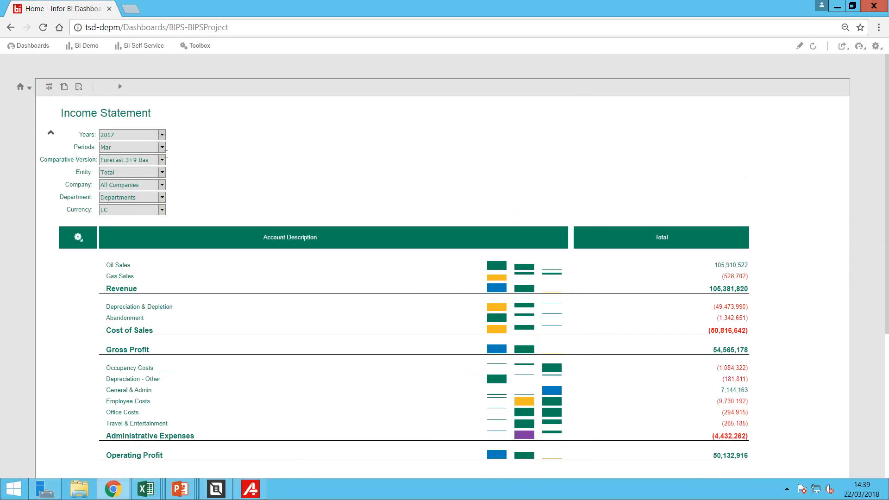
left_click(164, 158)
left_click(164, 159)
Show the monthly time analysis and the comparative forecast columns in the Income Statement
left_click(78, 238)
left_click(119, 263)
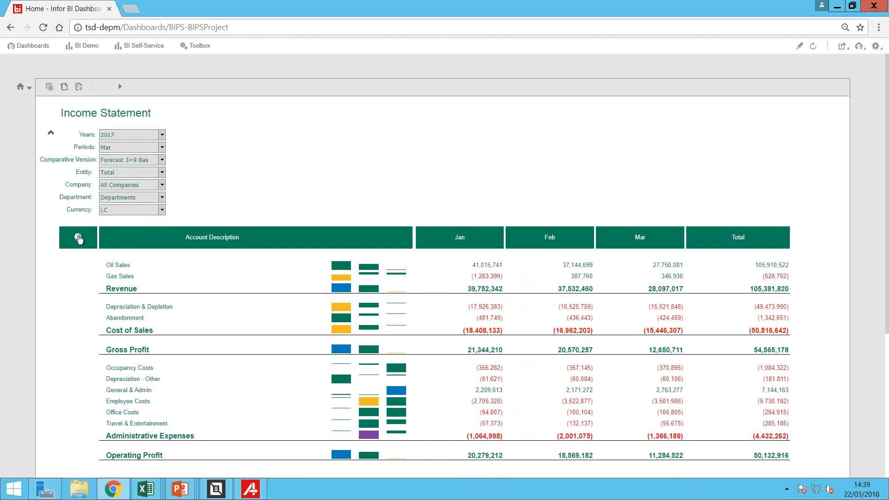
left_click(79, 237)
left_click(112, 276)
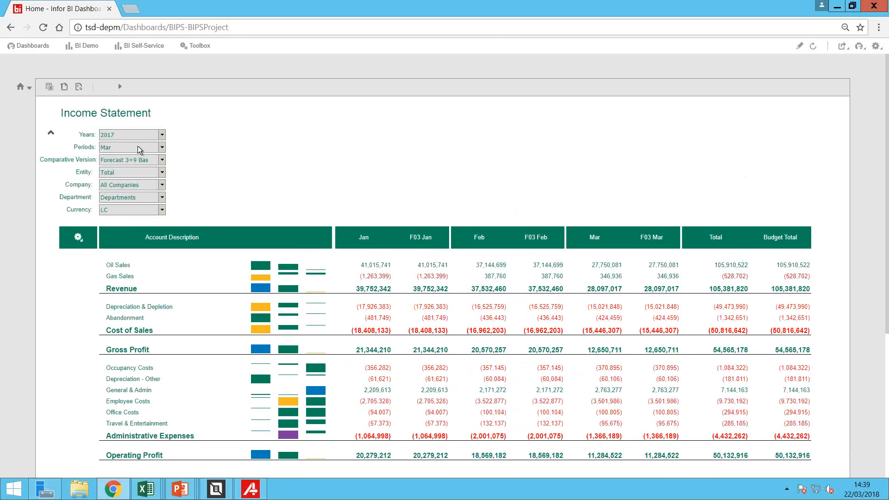
left_click(162, 147)
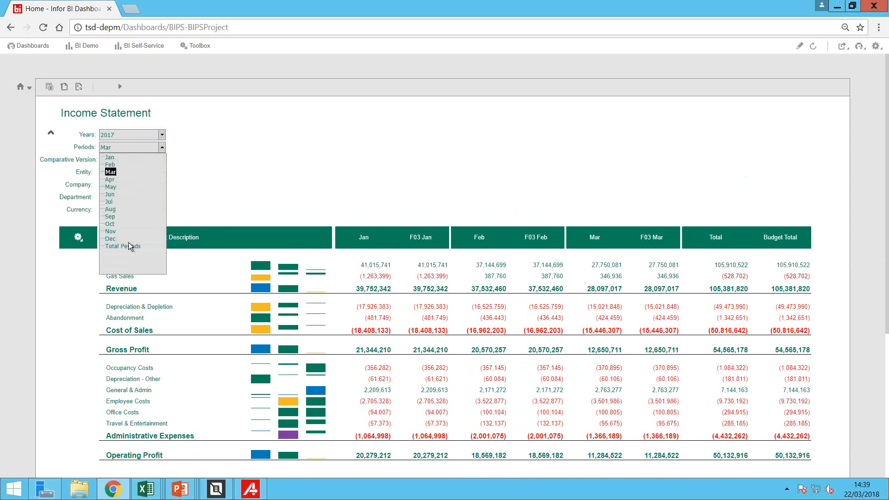
left_click(220, 156)
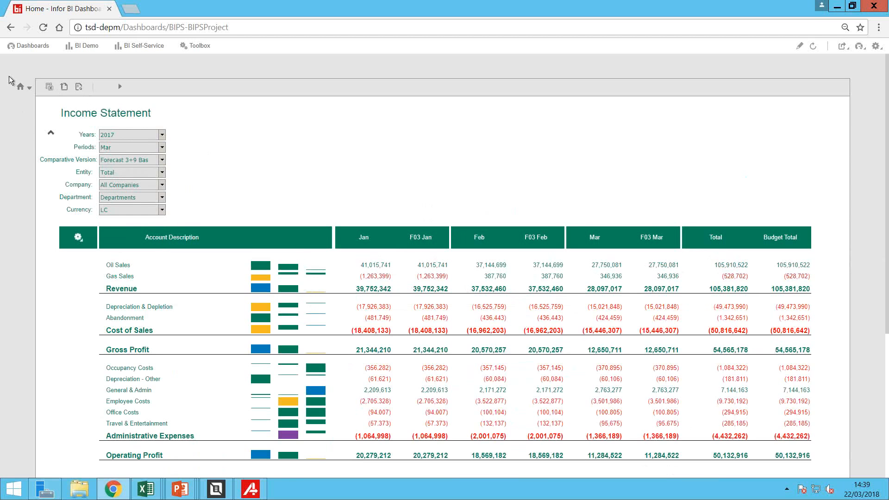
Return to the home page and open the Self Service Demo dashboard to view its charts and income statement summary
left_click(21, 88)
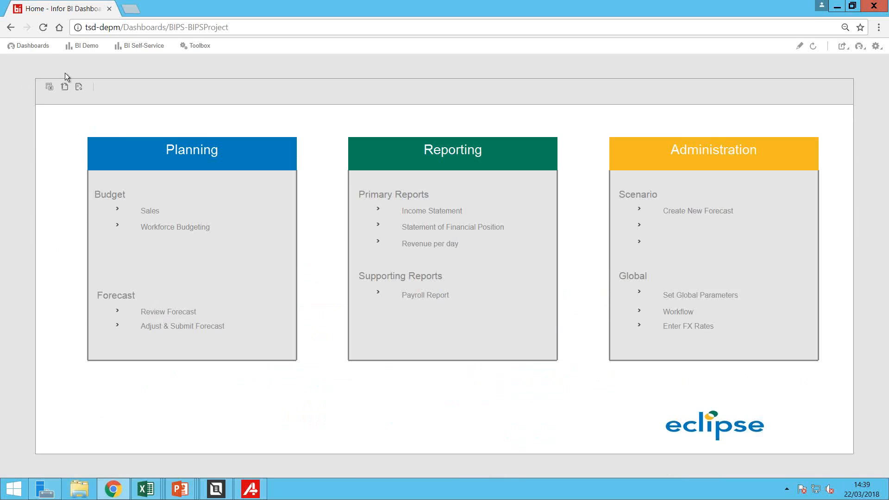
left_click(30, 47)
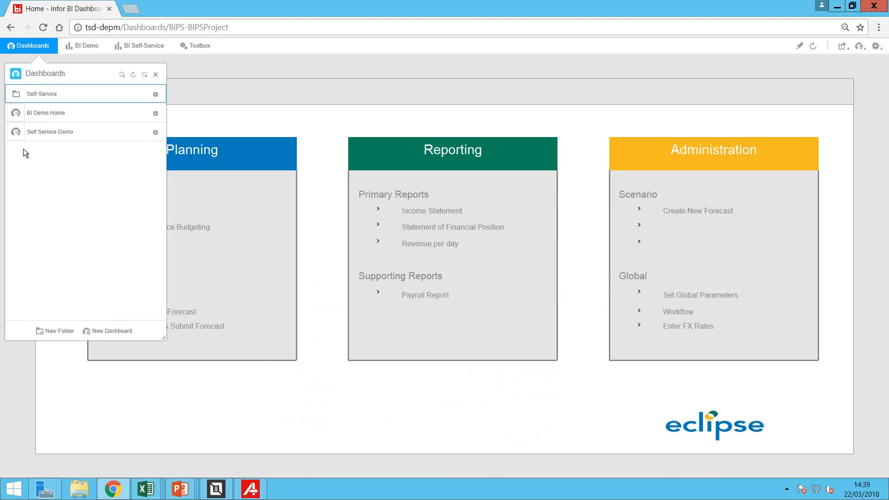
left_click(46, 133)
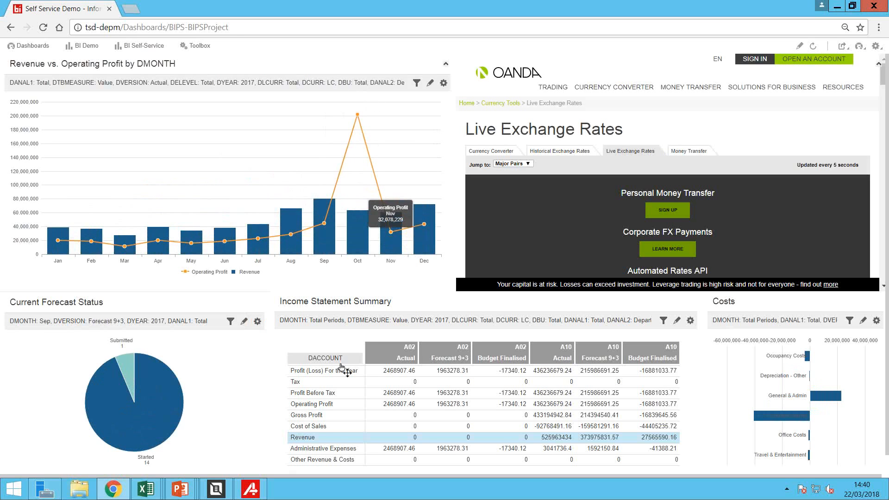
scroll(519, 414, "down", 1)
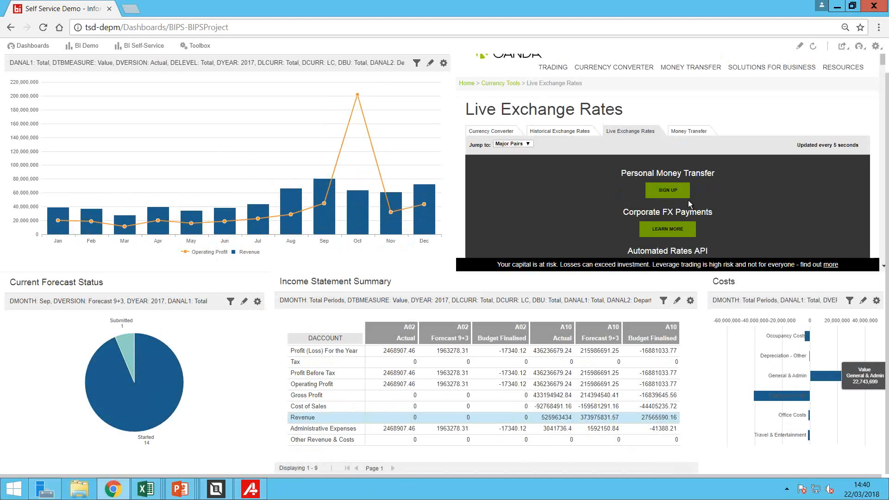
Open the Self-Service dashboard from the Self-Service folder
scroll(768, 158, "up", 1)
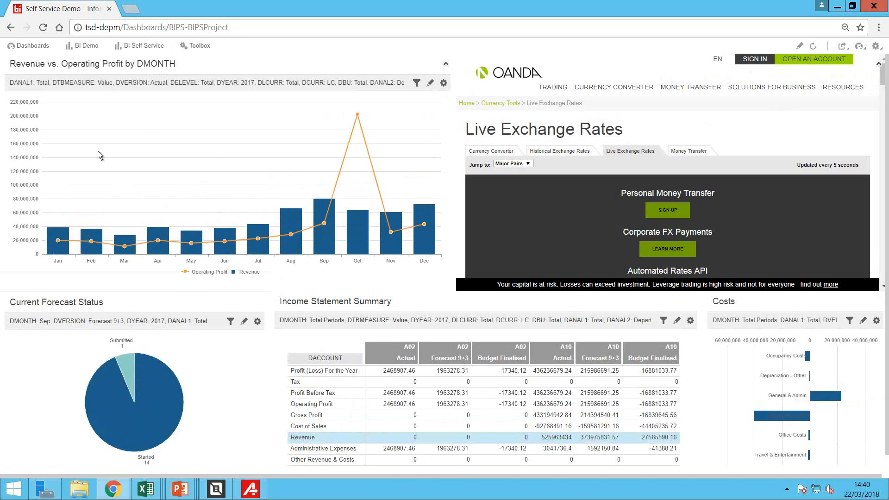
left_click(31, 48)
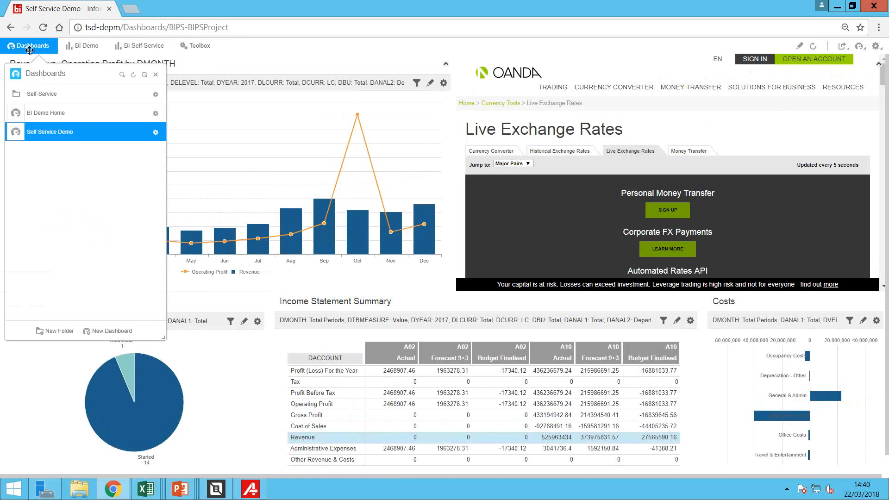
left_click(41, 94)
left_click(70, 113)
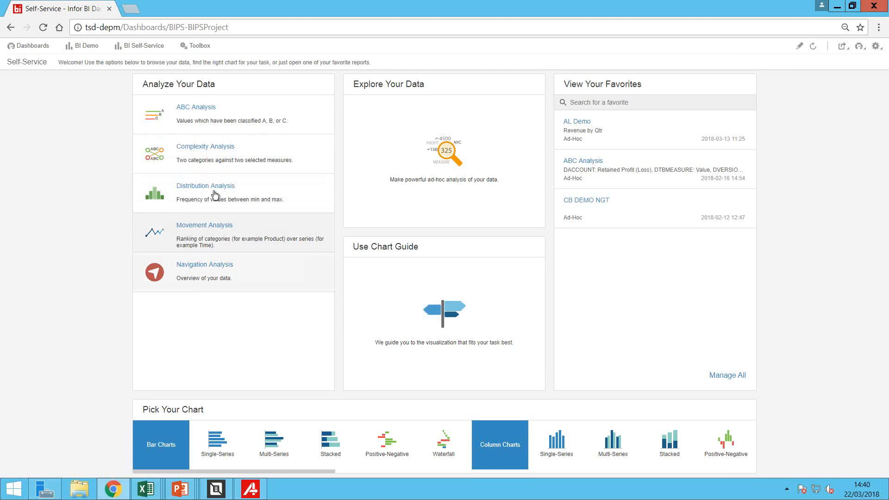
Open the Chart Guide and view the chart types offered for Comparison, Relationship and Composition
left_click(448, 312)
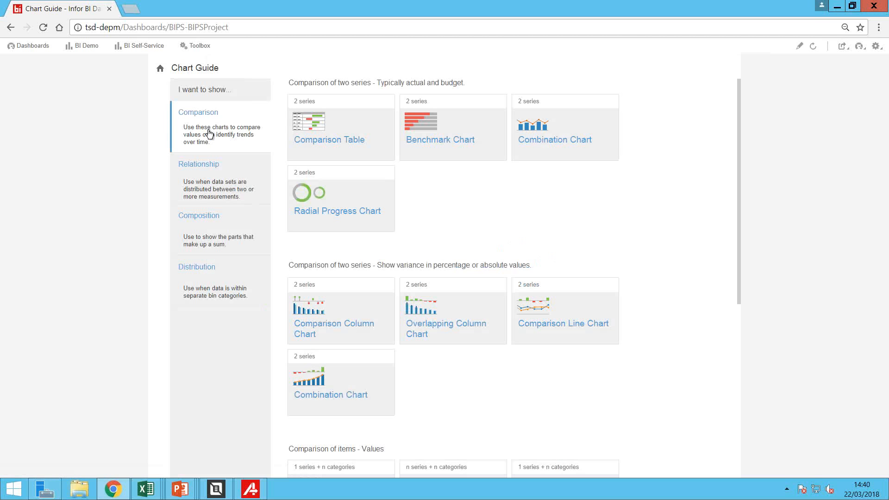
left_click(218, 179)
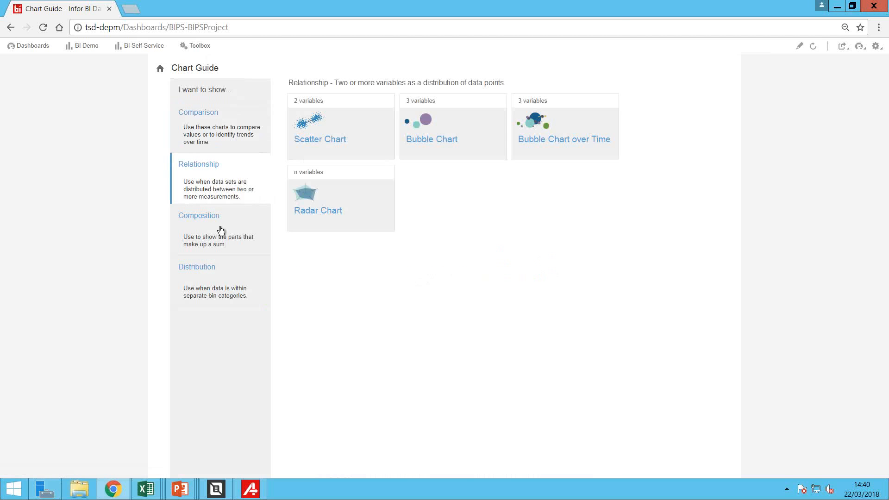
left_click(196, 218)
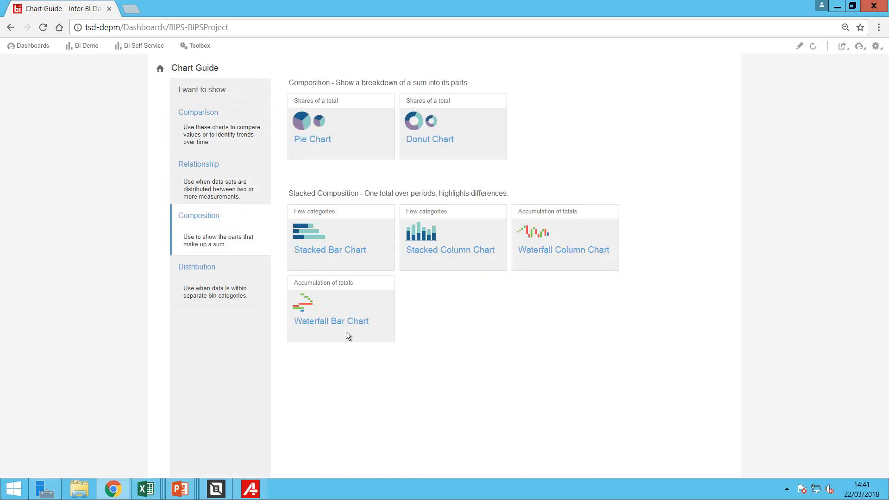
Return to the Self-Service page, open the AL Demo favorite and expand its dimension filters
left_click(161, 70)
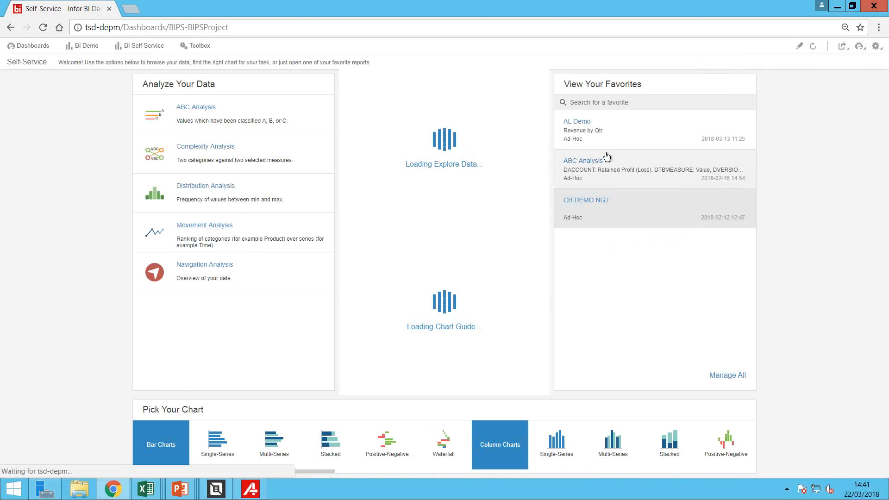
left_click(574, 125)
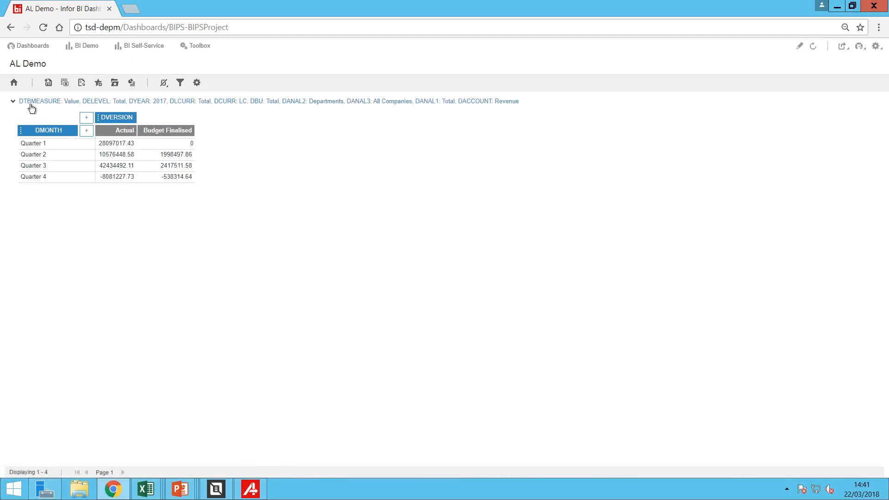
left_click(13, 101)
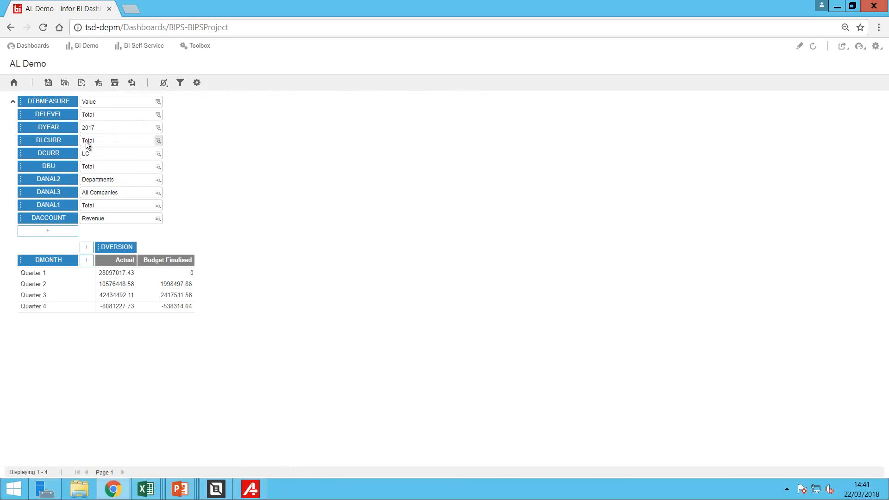
Add DYEAR to the columns with 2016, 2017 and 2018 selected, and apply zero suppression on rows and columns
left_click_drag(55, 130, 87, 250)
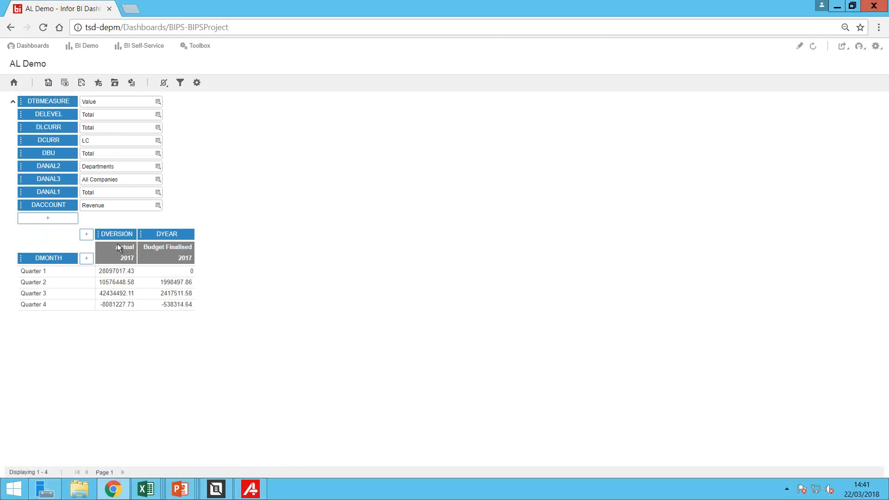
left_click(158, 235)
left_click(171, 252)
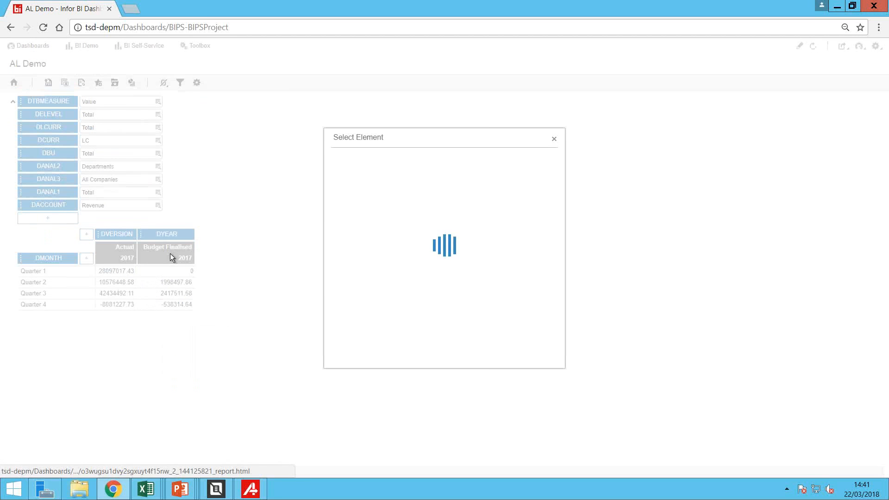
left_click(519, 167)
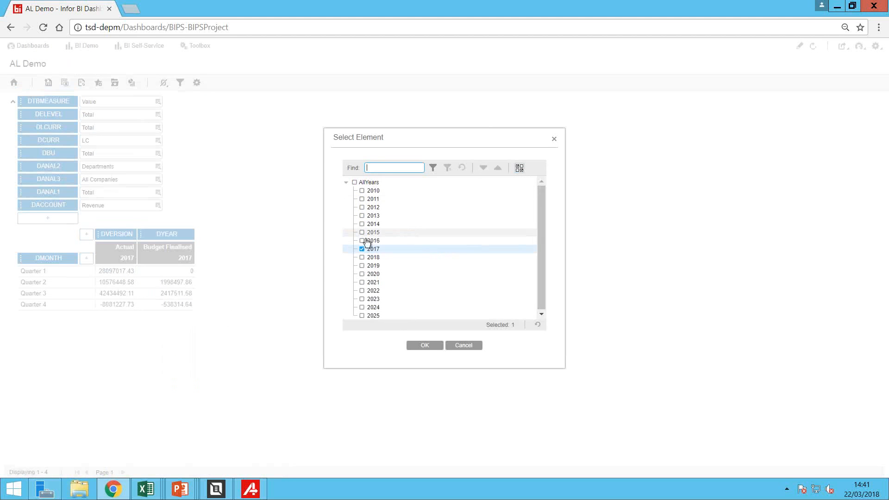
left_click(362, 240)
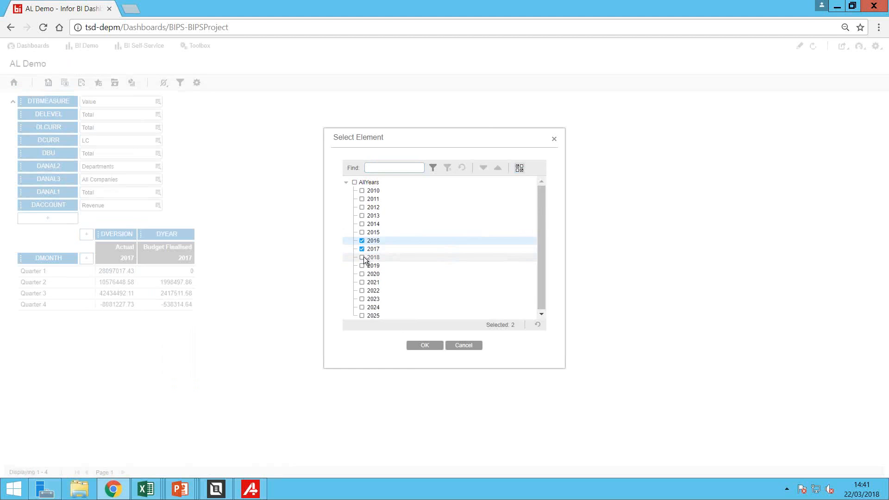
left_click(362, 257)
left_click(424, 346)
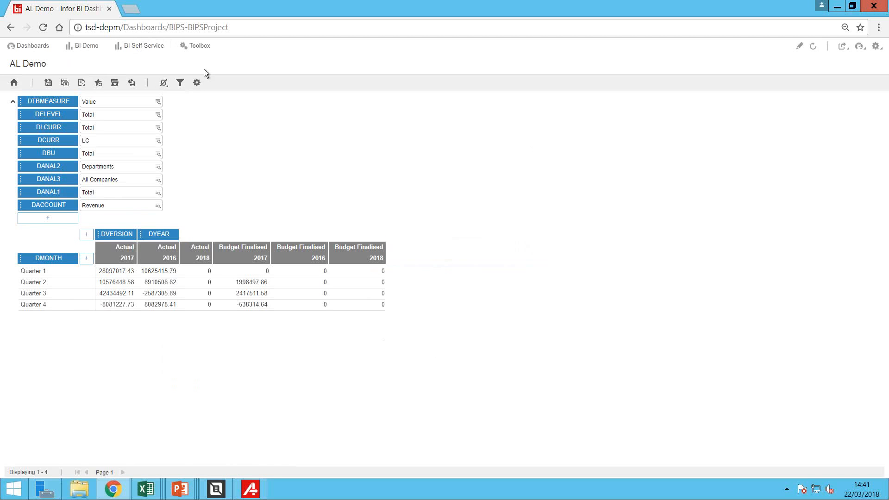
left_click(165, 83)
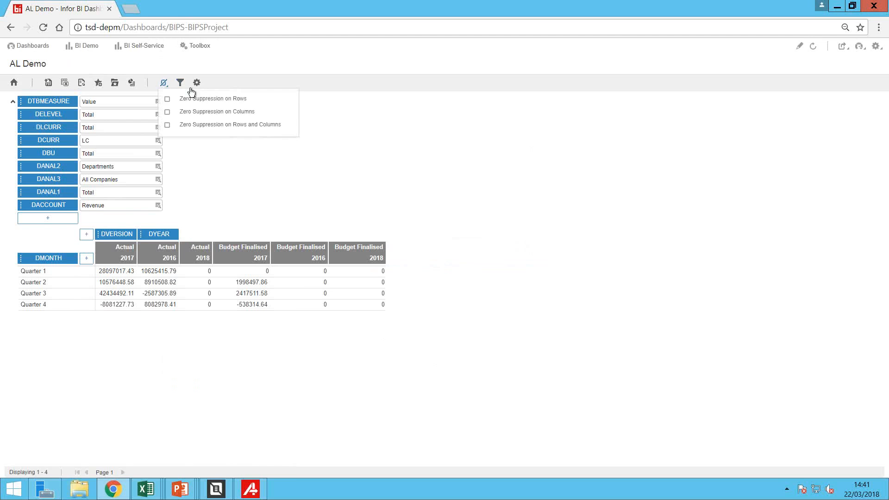
left_click(218, 126)
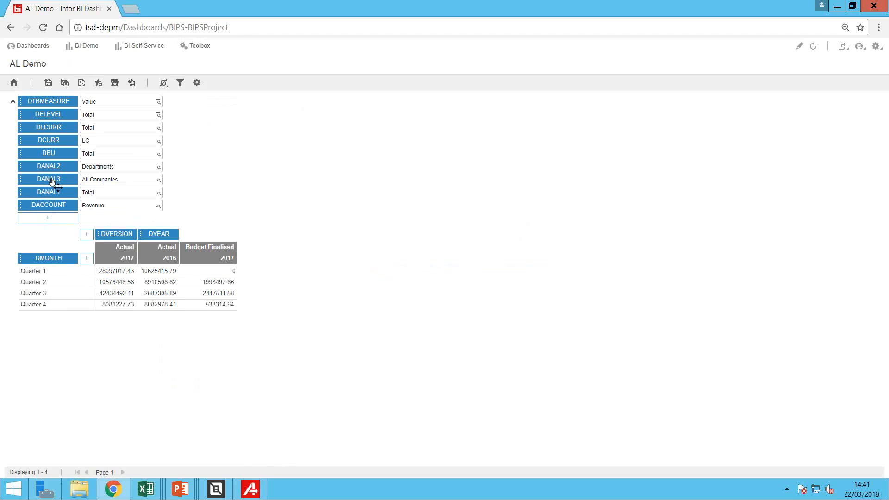
Nest DANAL3 beside DMONTH in the rows and zoom in on All Companies
left_click_drag(53, 181, 85, 258)
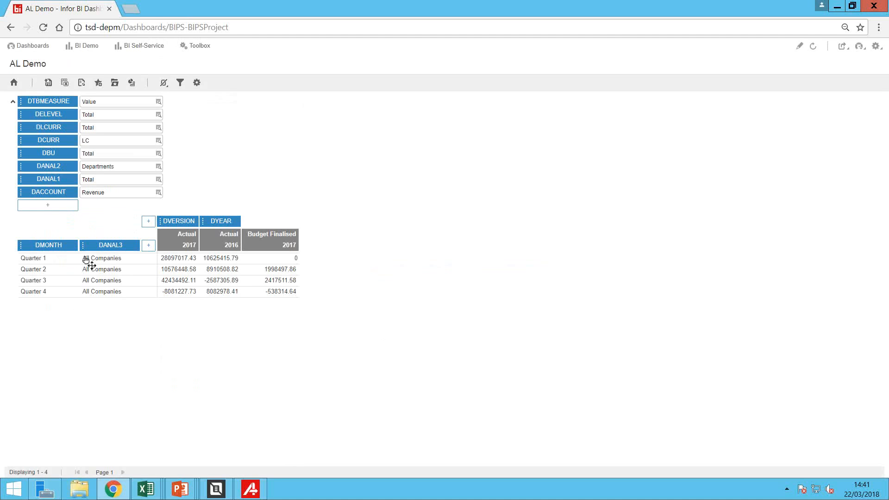
left_click(108, 261)
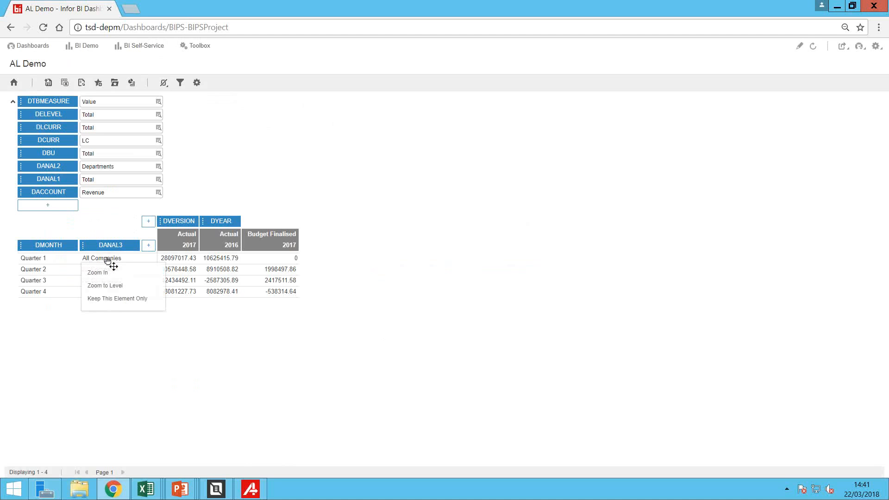
left_click(108, 272)
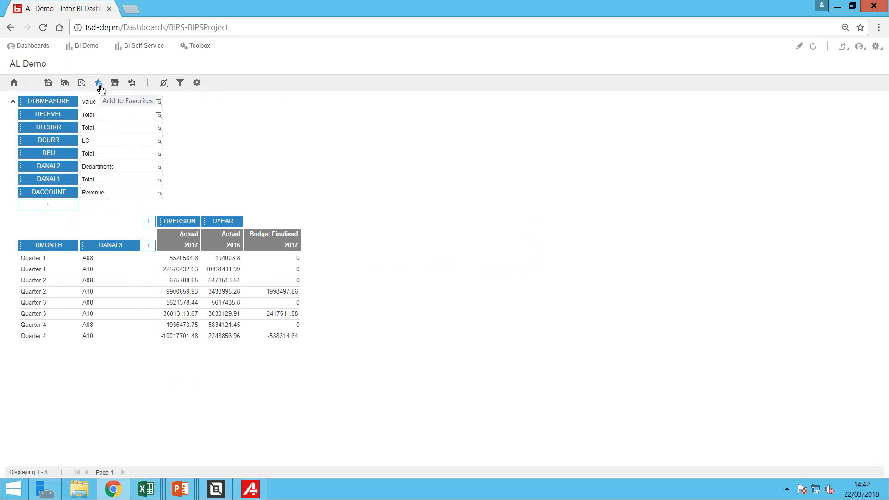
Create a Stacked Column Chart from the ad-hoc table and inspect the values of its Quarter 3 segments
left_click(131, 87)
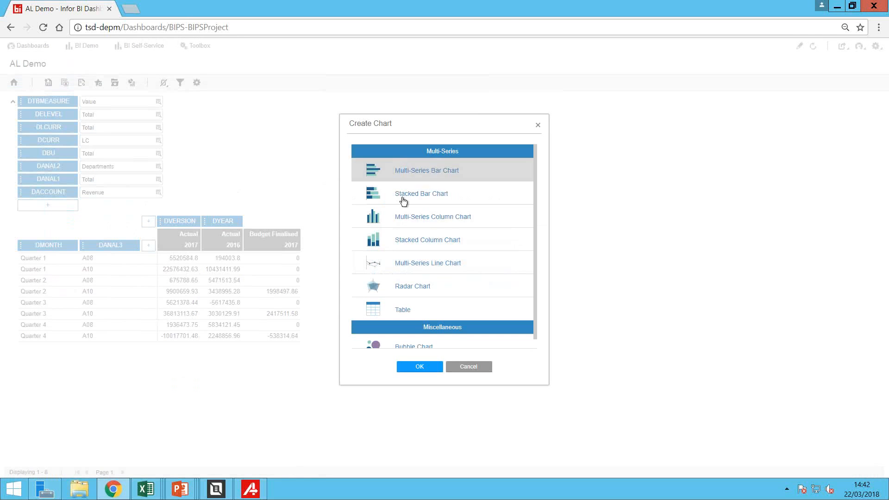
left_click(424, 240)
left_click(422, 368)
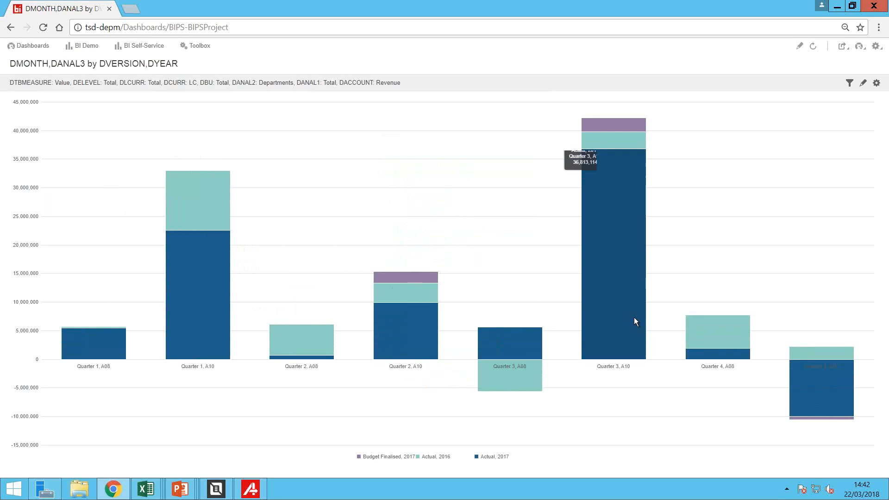
mouse_move(615, 131)
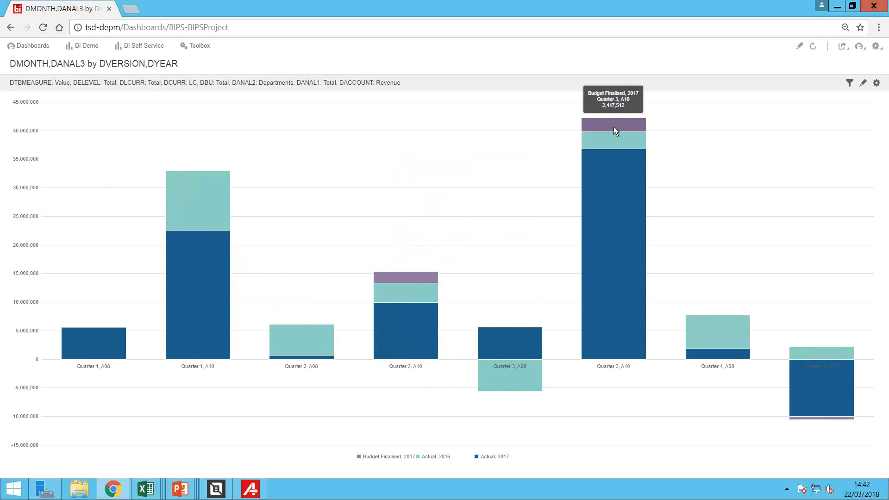
mouse_move(500, 380)
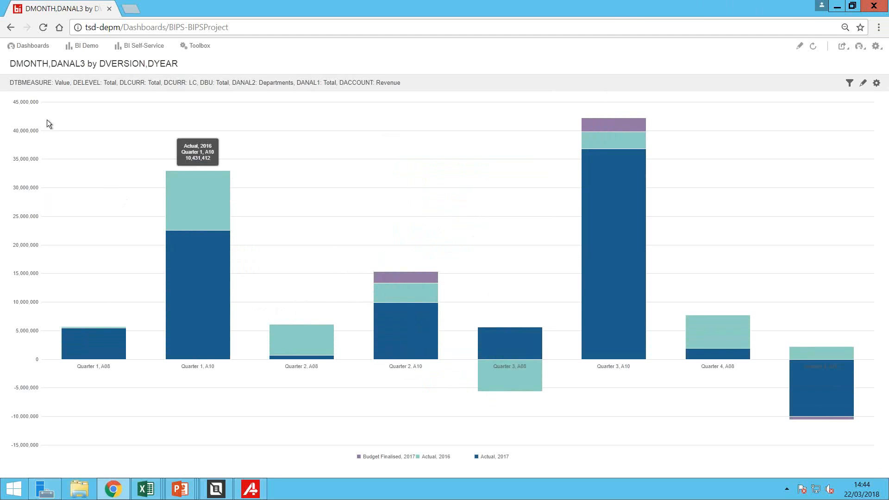
Open the BI Demo Home dashboard, view its Workforce Budgeting page and return to the home page
left_click(29, 45)
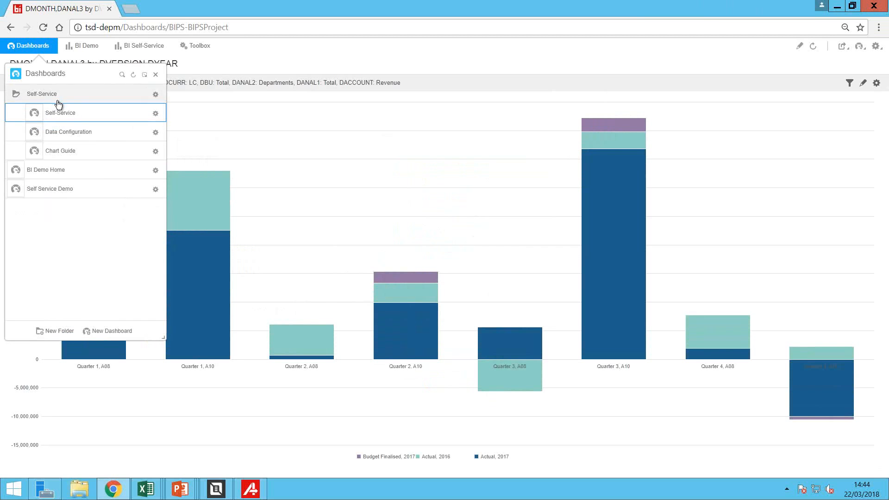
left_click(50, 171)
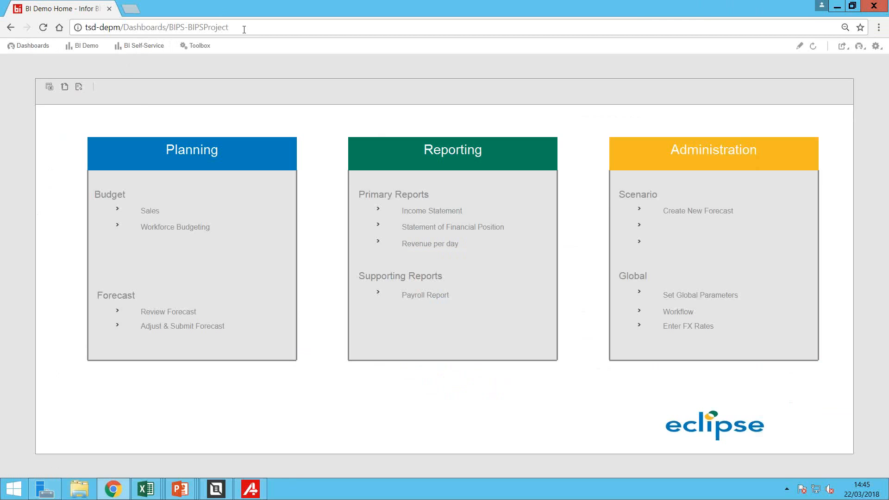
left_click_drag(244, 29, 51, 20)
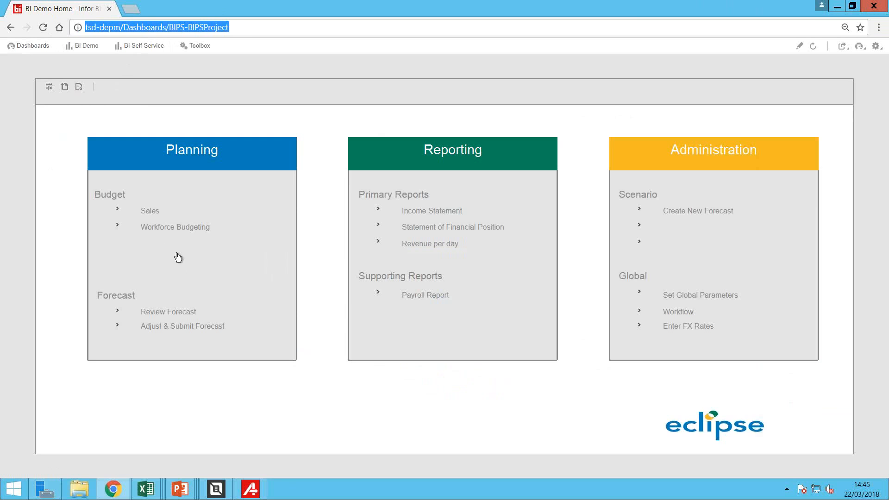
left_click(156, 227)
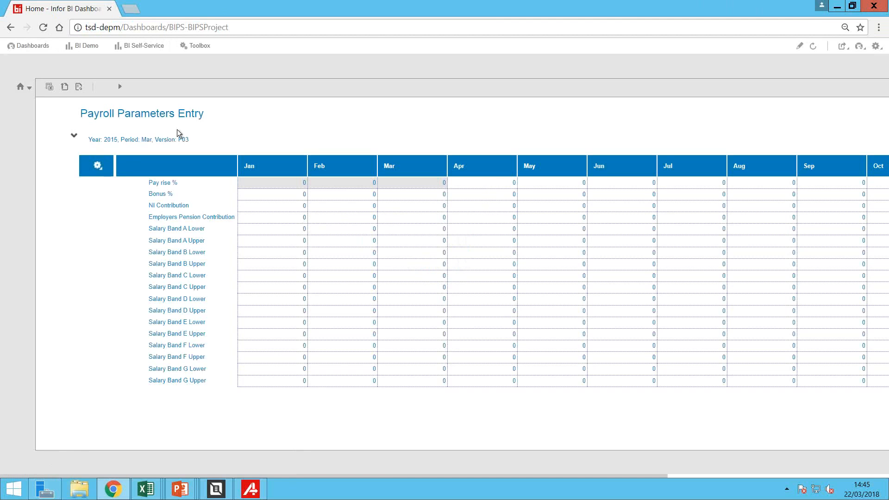
left_click(19, 91)
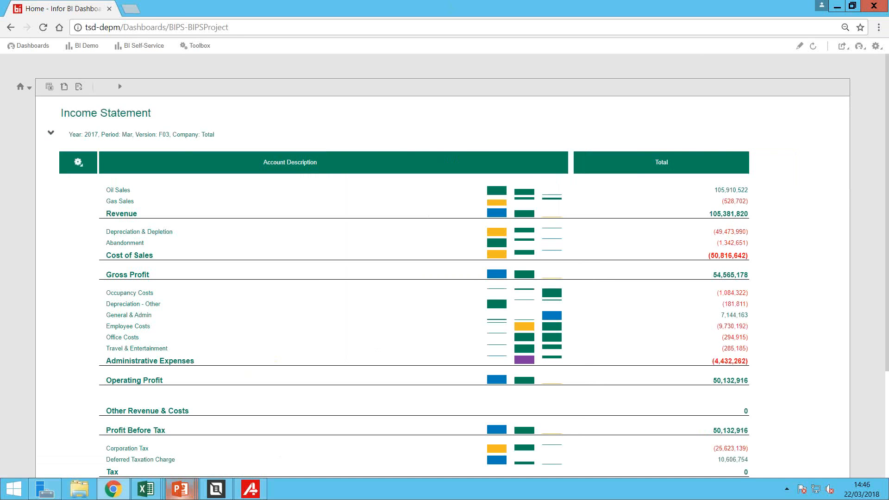
Switch to PowerPoint and bring up the Demo Presenter Slides presentation
left_click(180, 489)
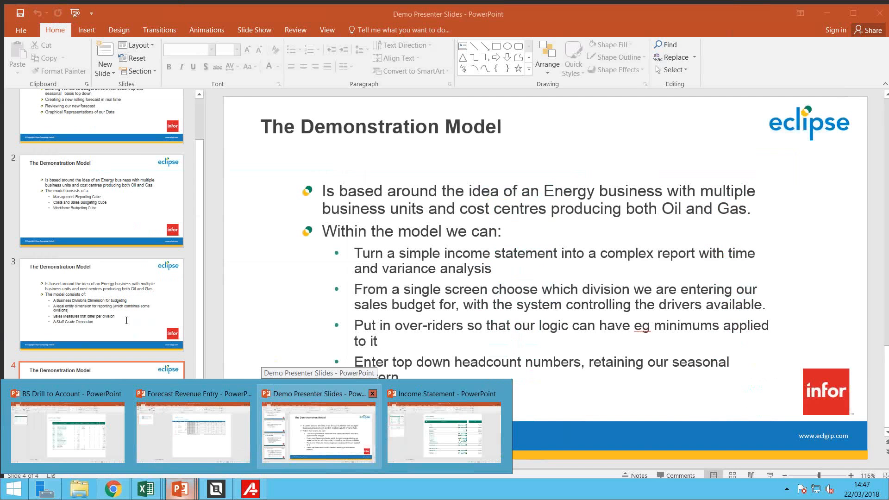
left_click(193, 434)
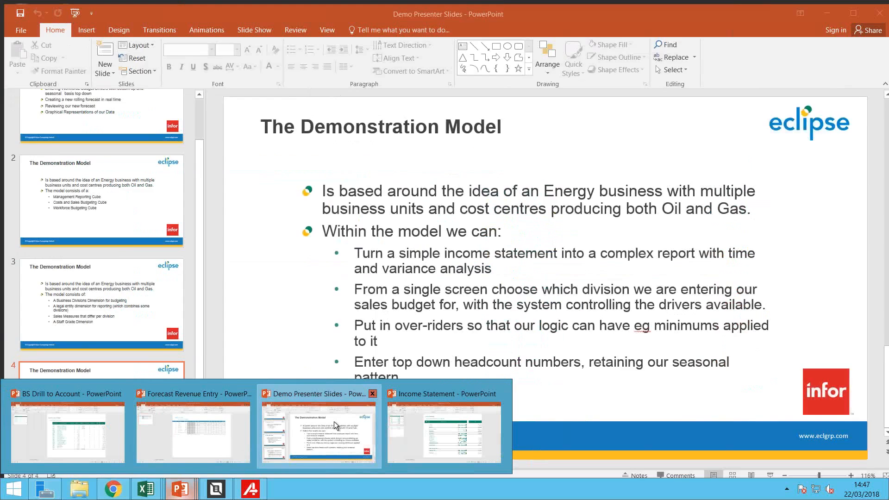
left_click(334, 422)
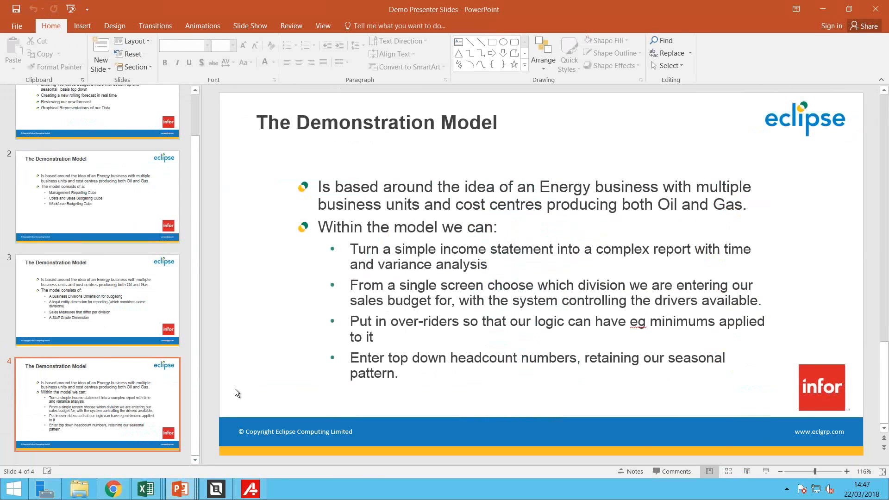